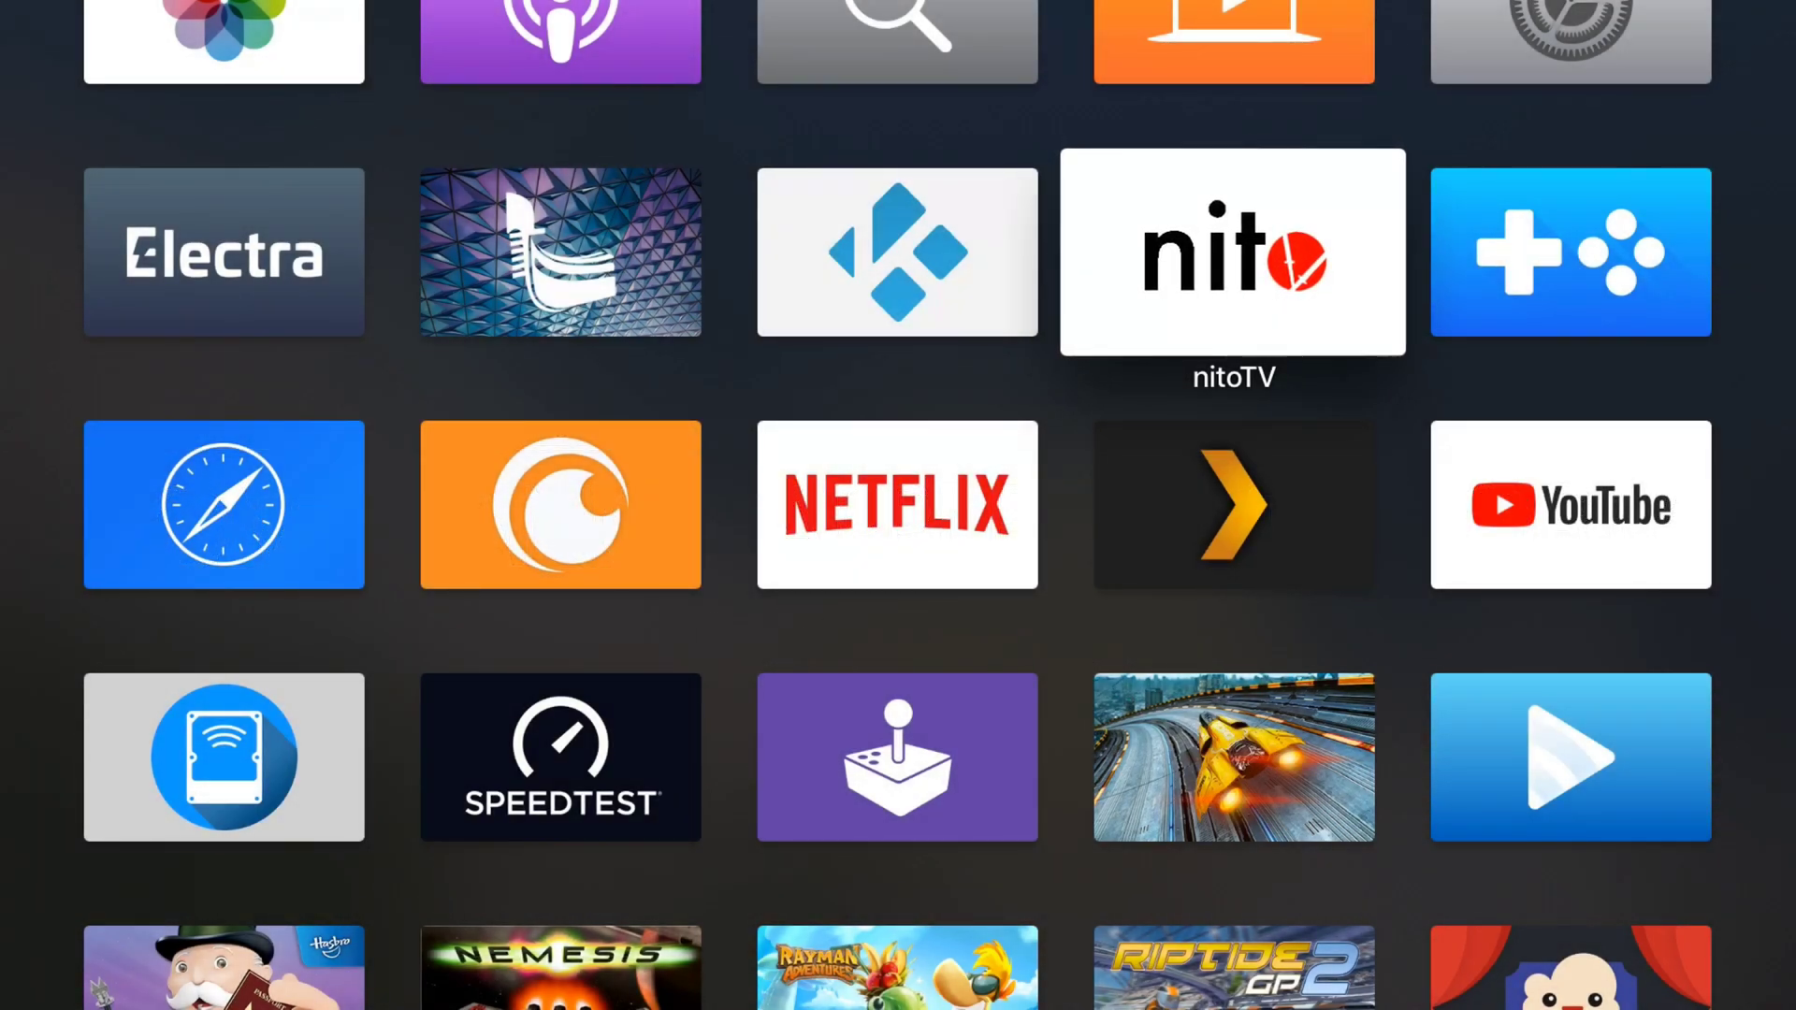
Move through the tvOS app grid to the Provenance tile and launch it.
key("Left")
key("Up")
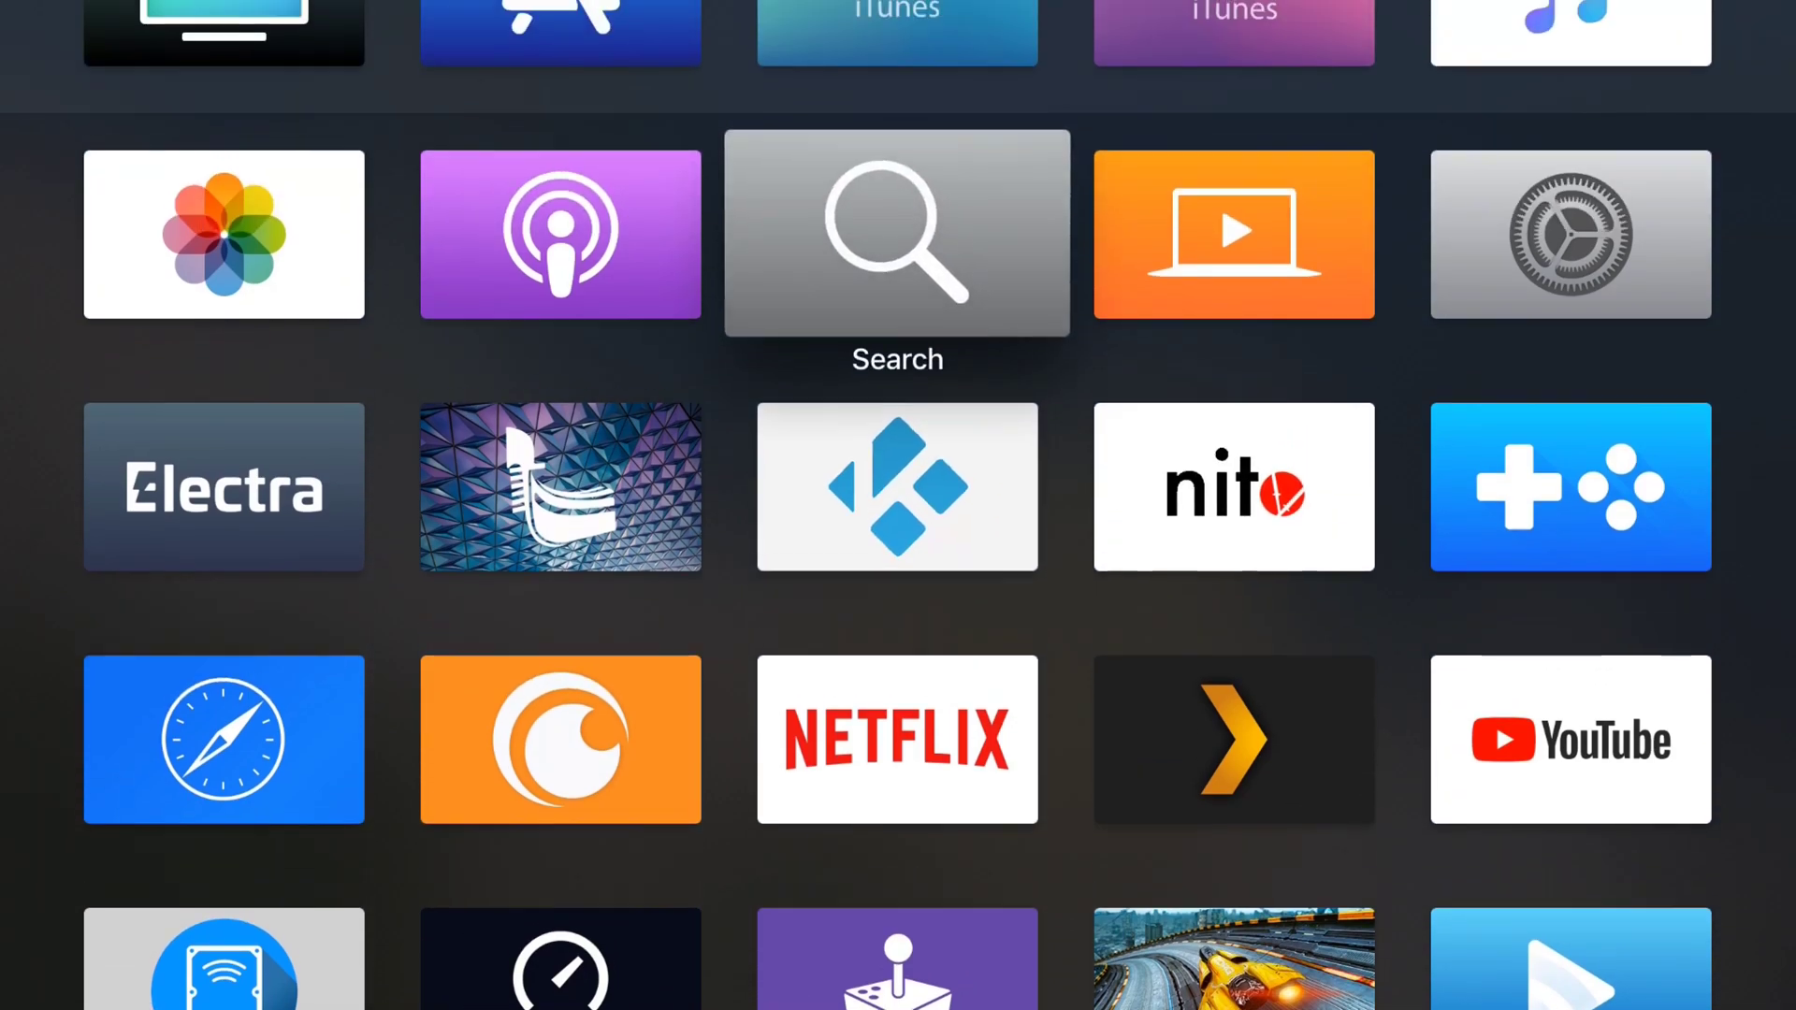
key("Up")
key("Right")
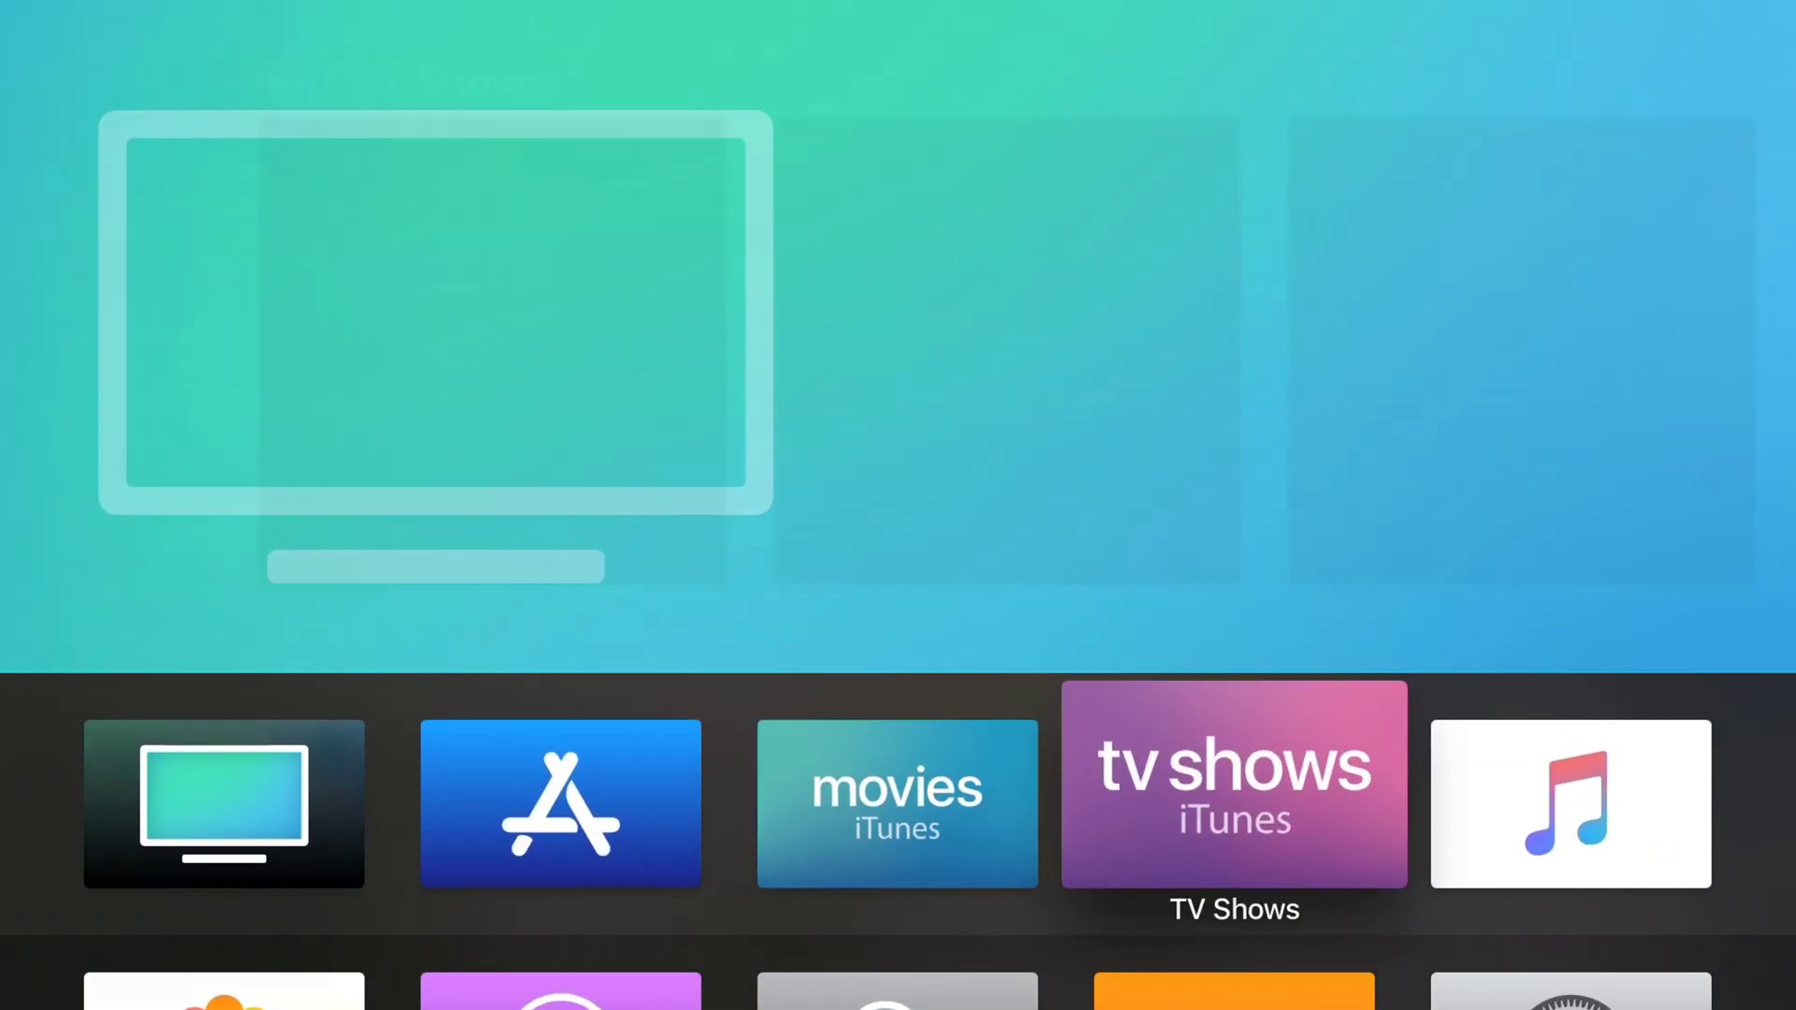
key("Down")
key("Down")
key("Down")
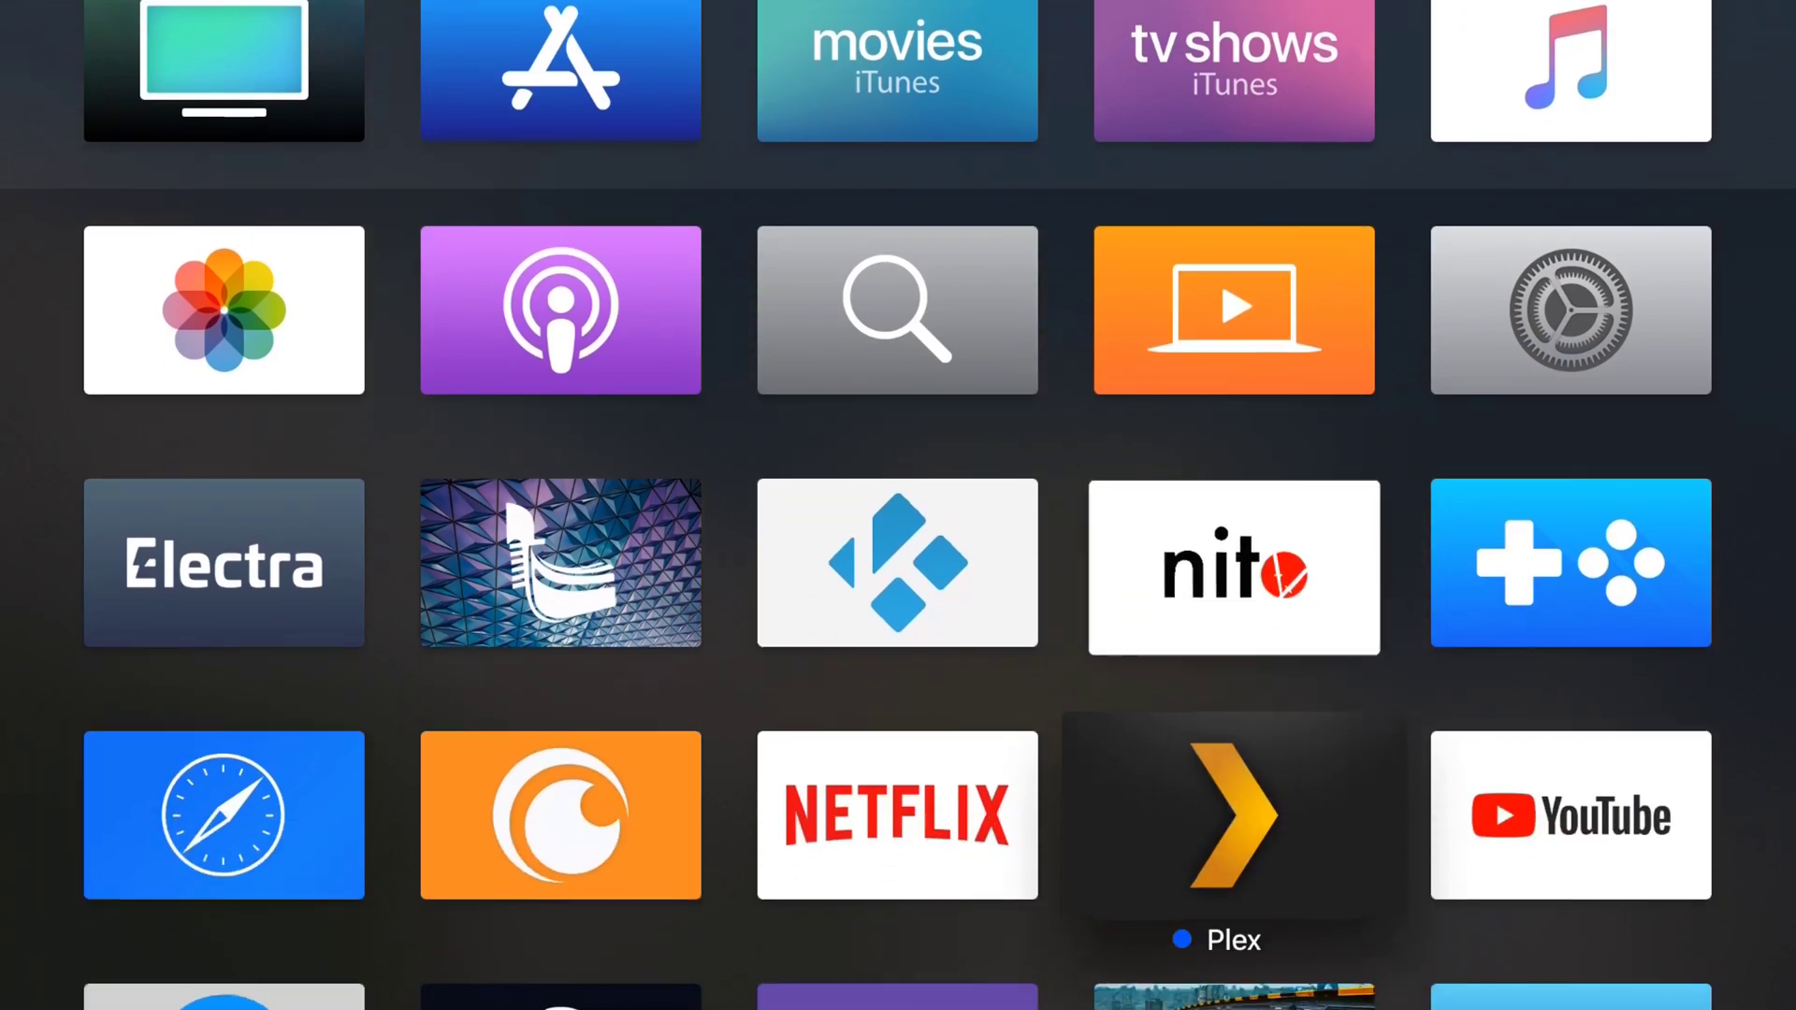
key("Up")
key("Right")
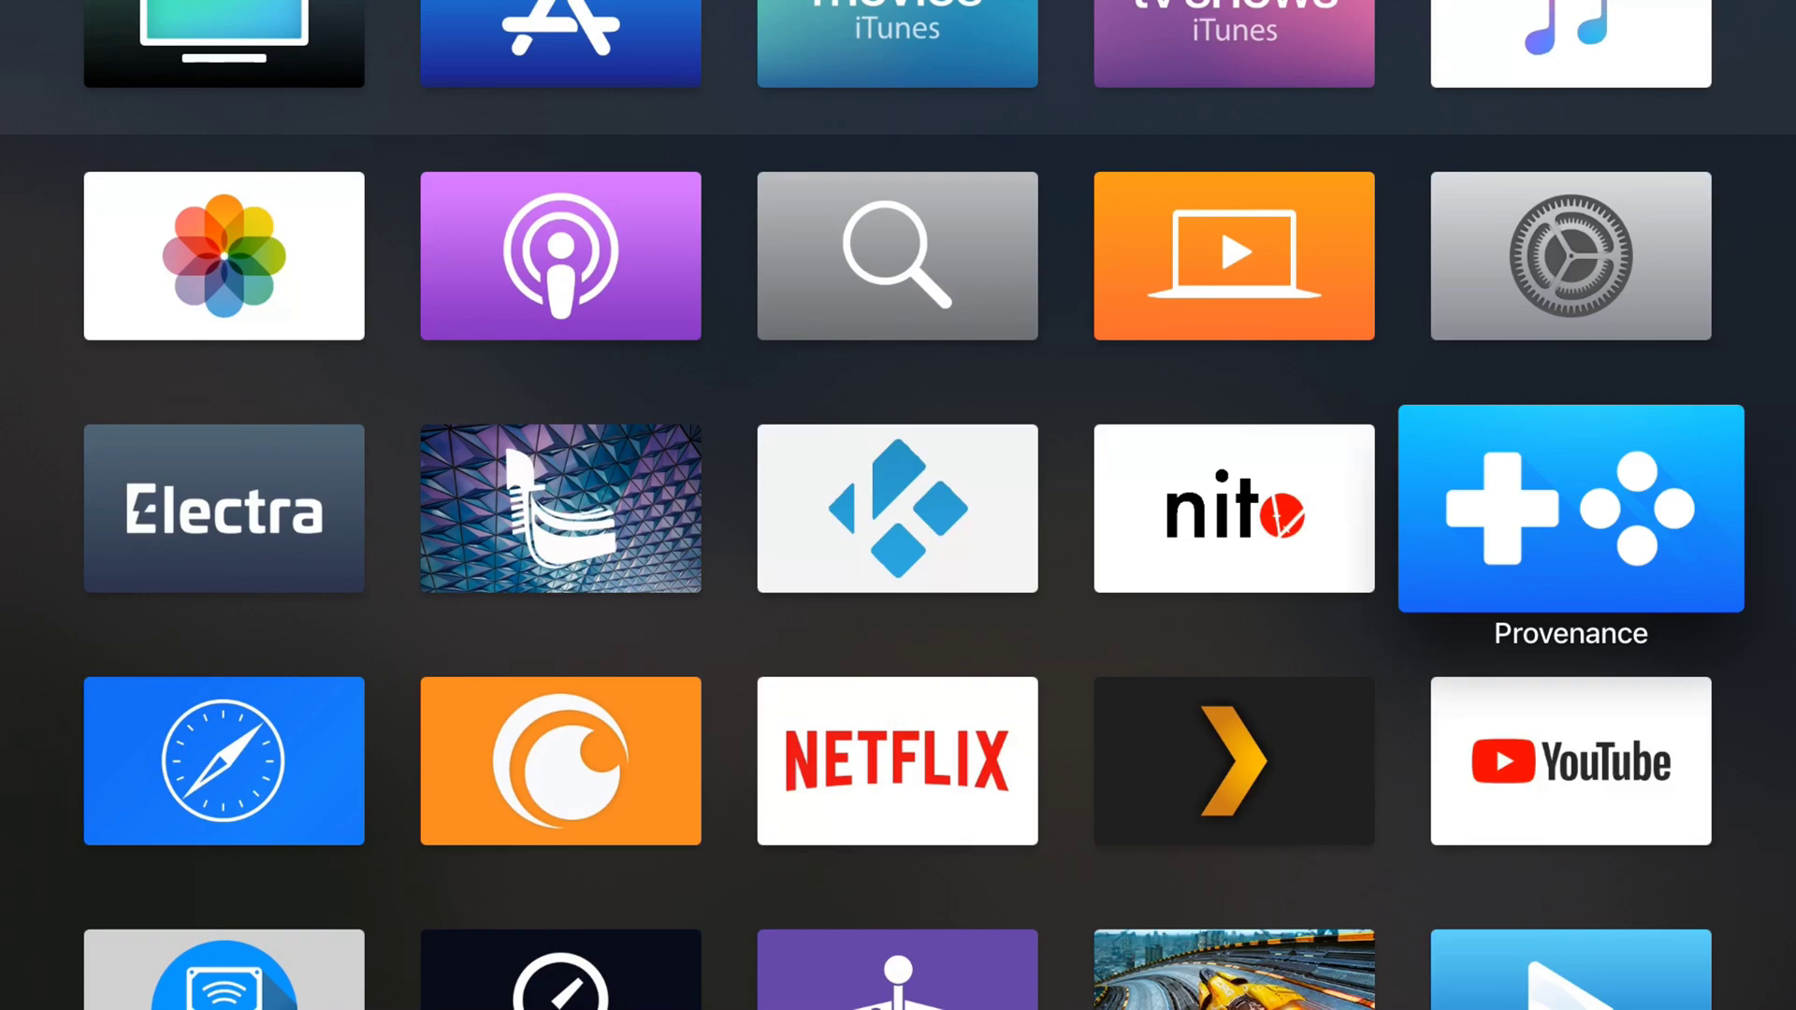
key("Return")
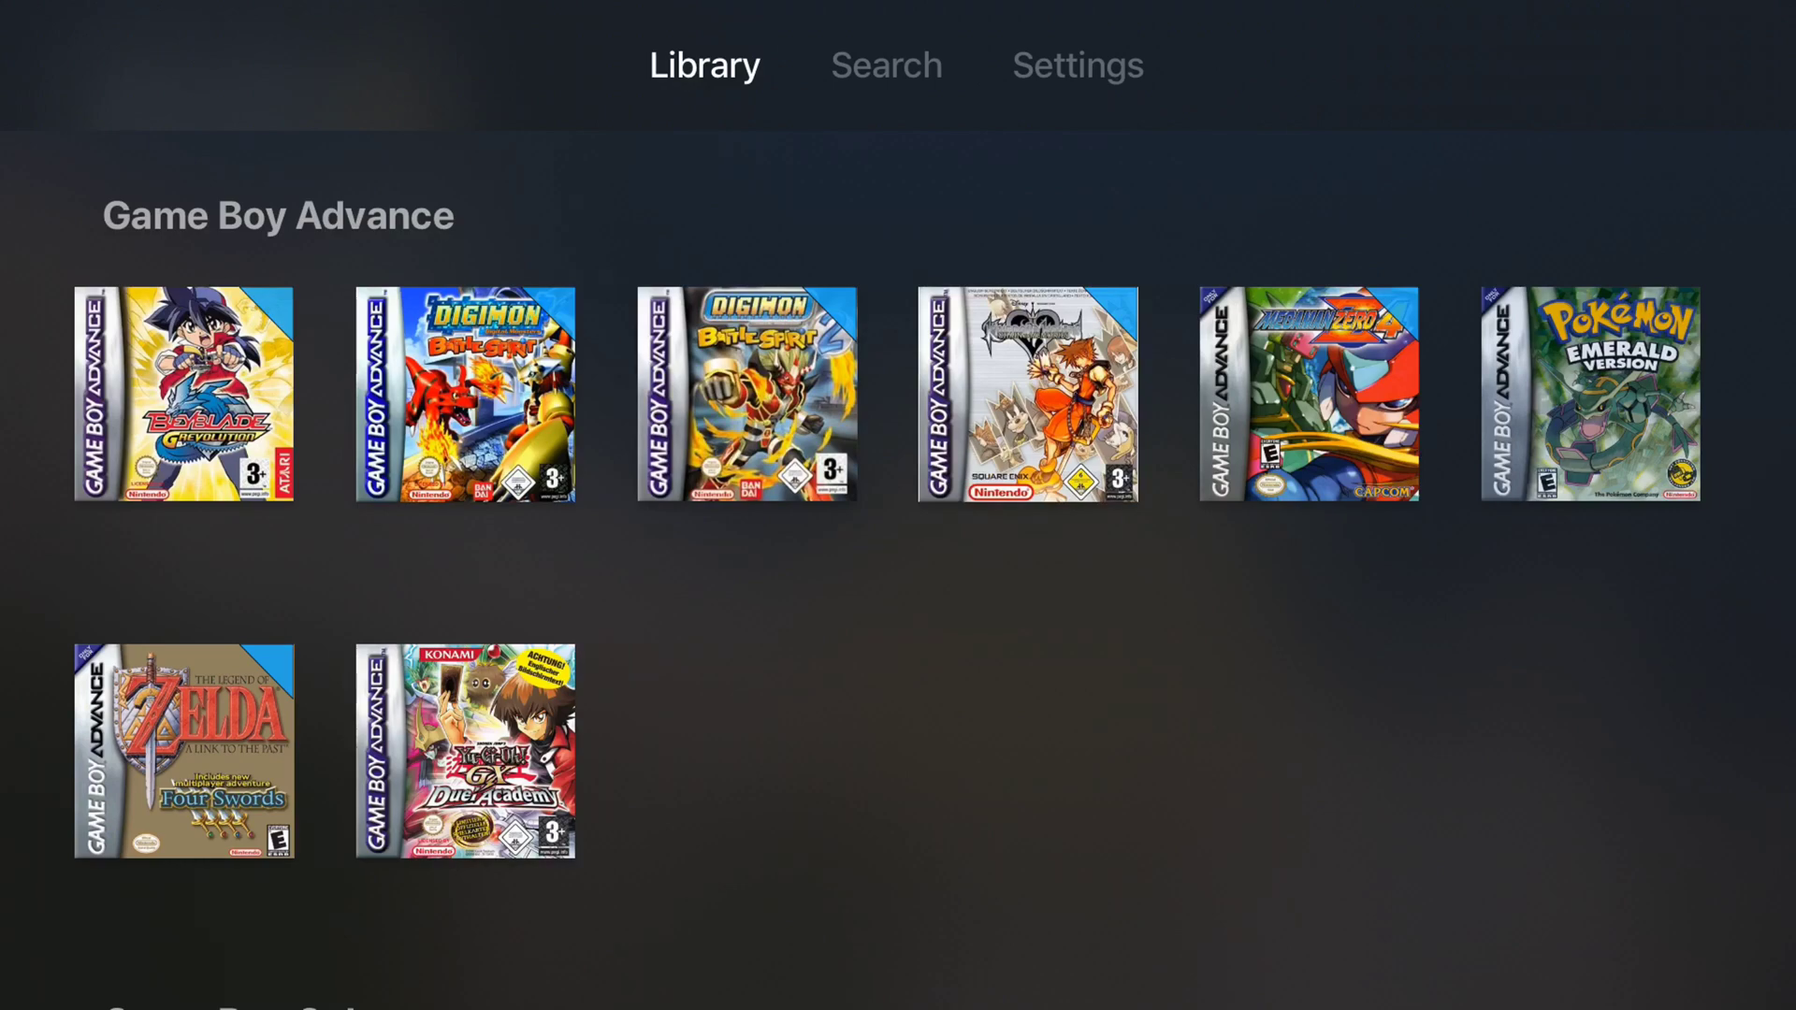
Glance at Settings, then browse GBA titles like Digimon, Yu-Gi-Oh! GX, Zelda and Beyblade.
key("Right")
key("Right")
key("Left")
key("Left")
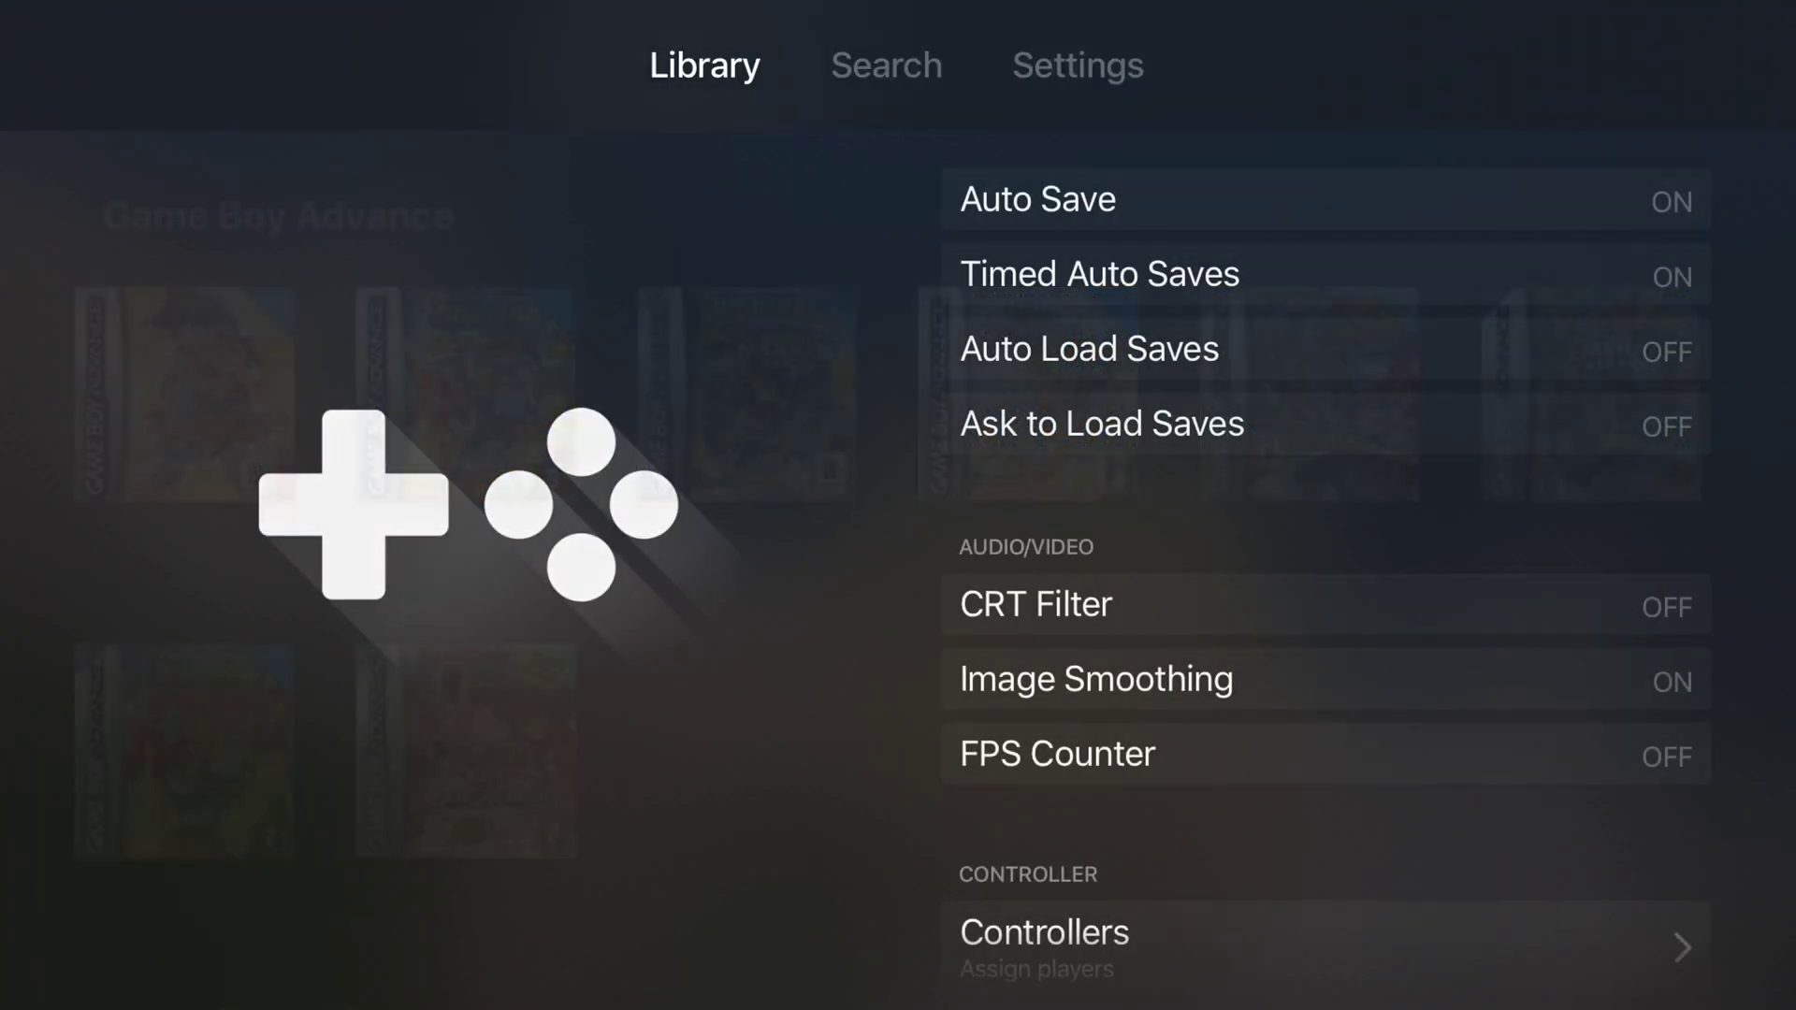
key("Down")
key("Left")
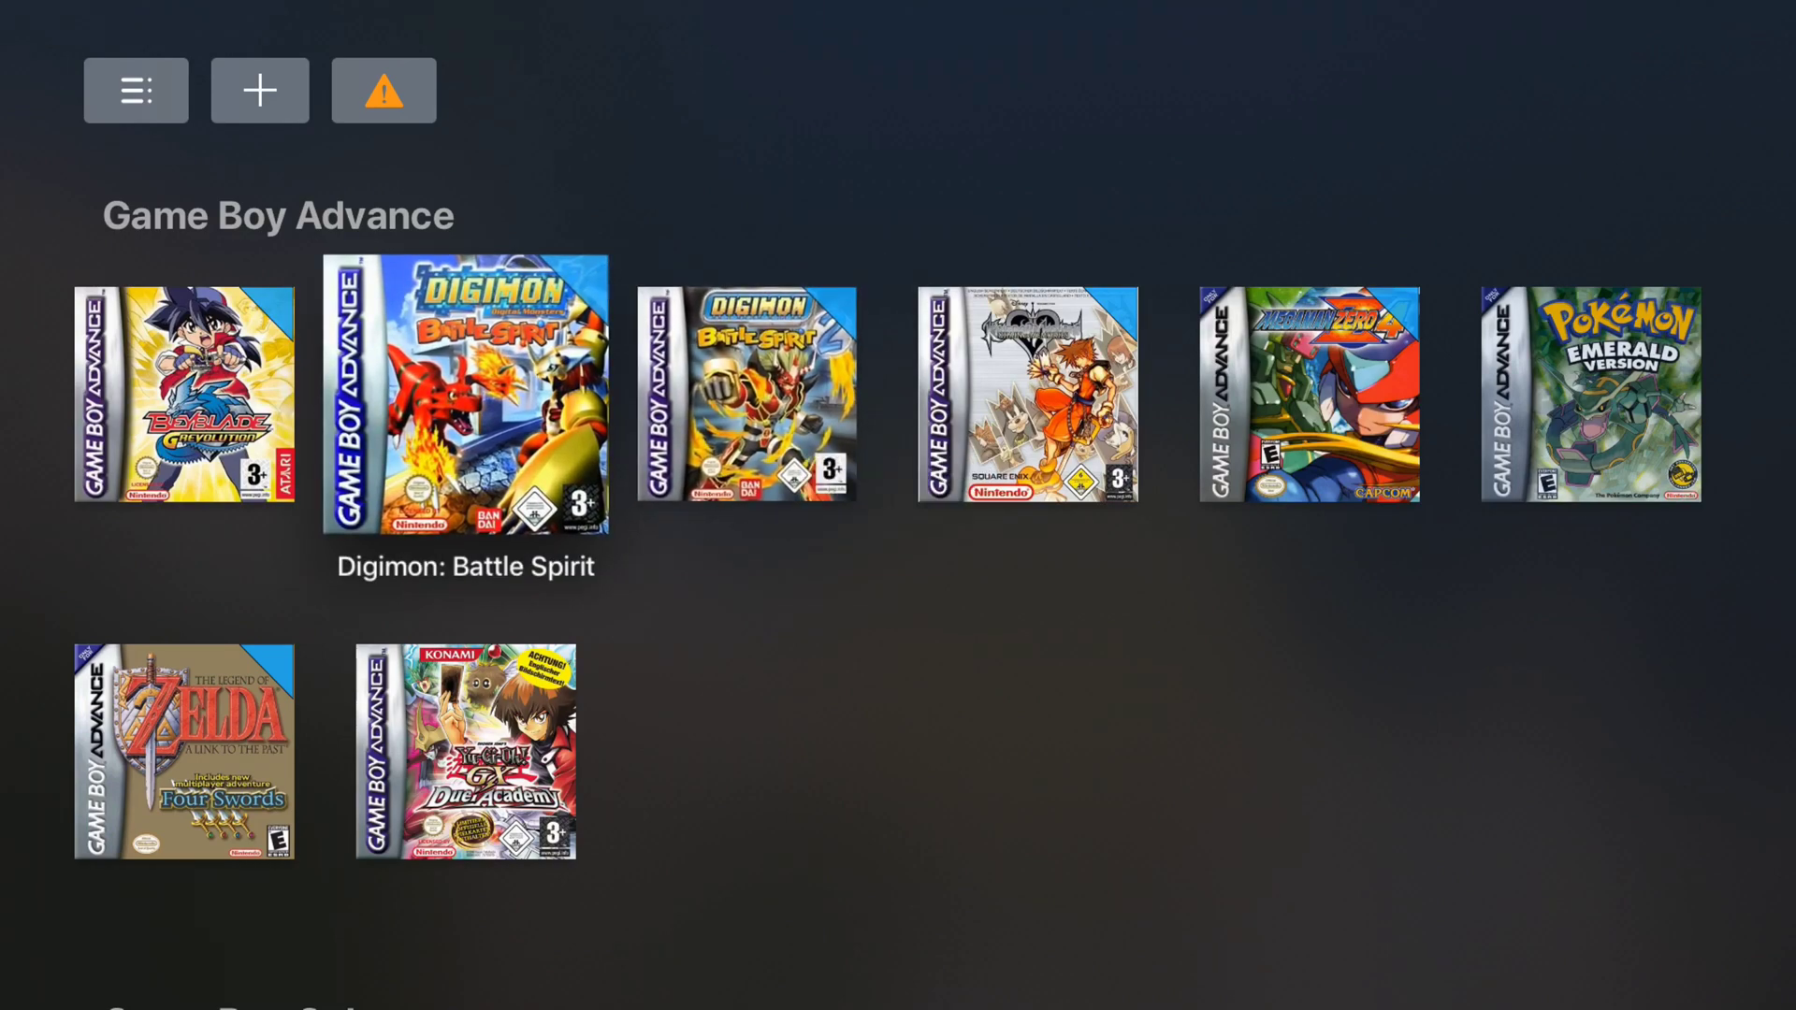
key("Down")
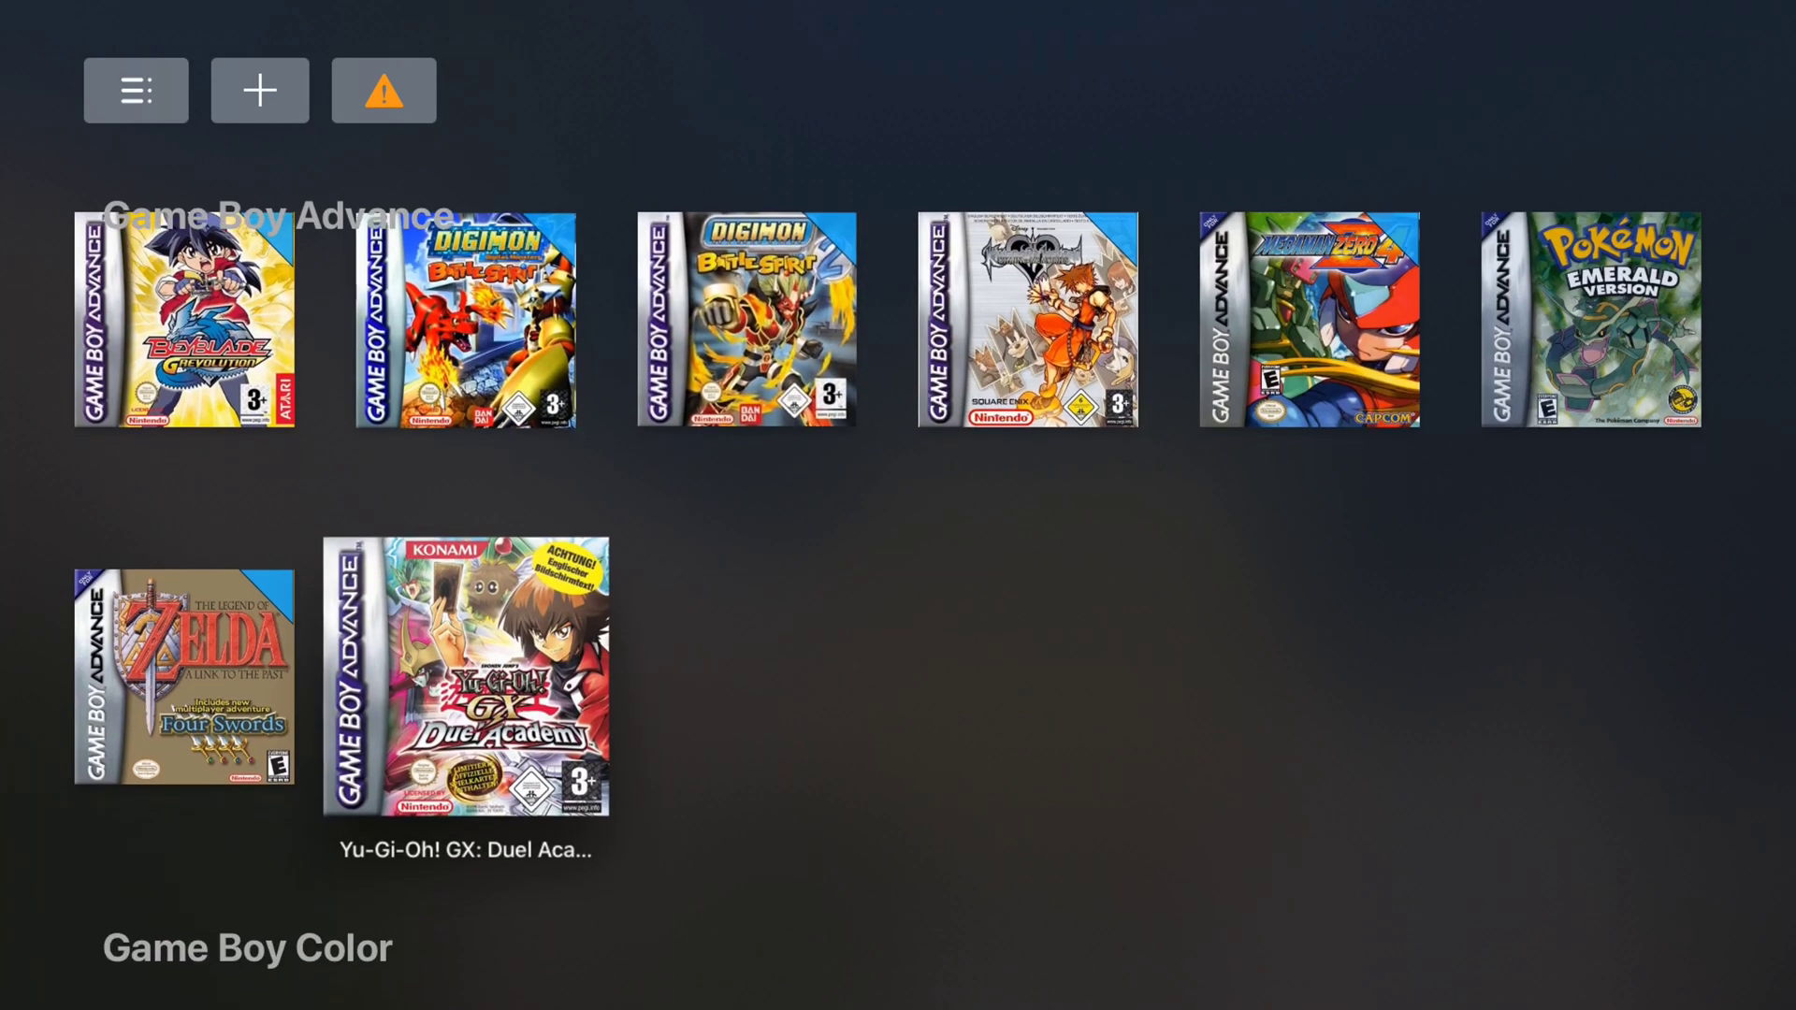
key("Left")
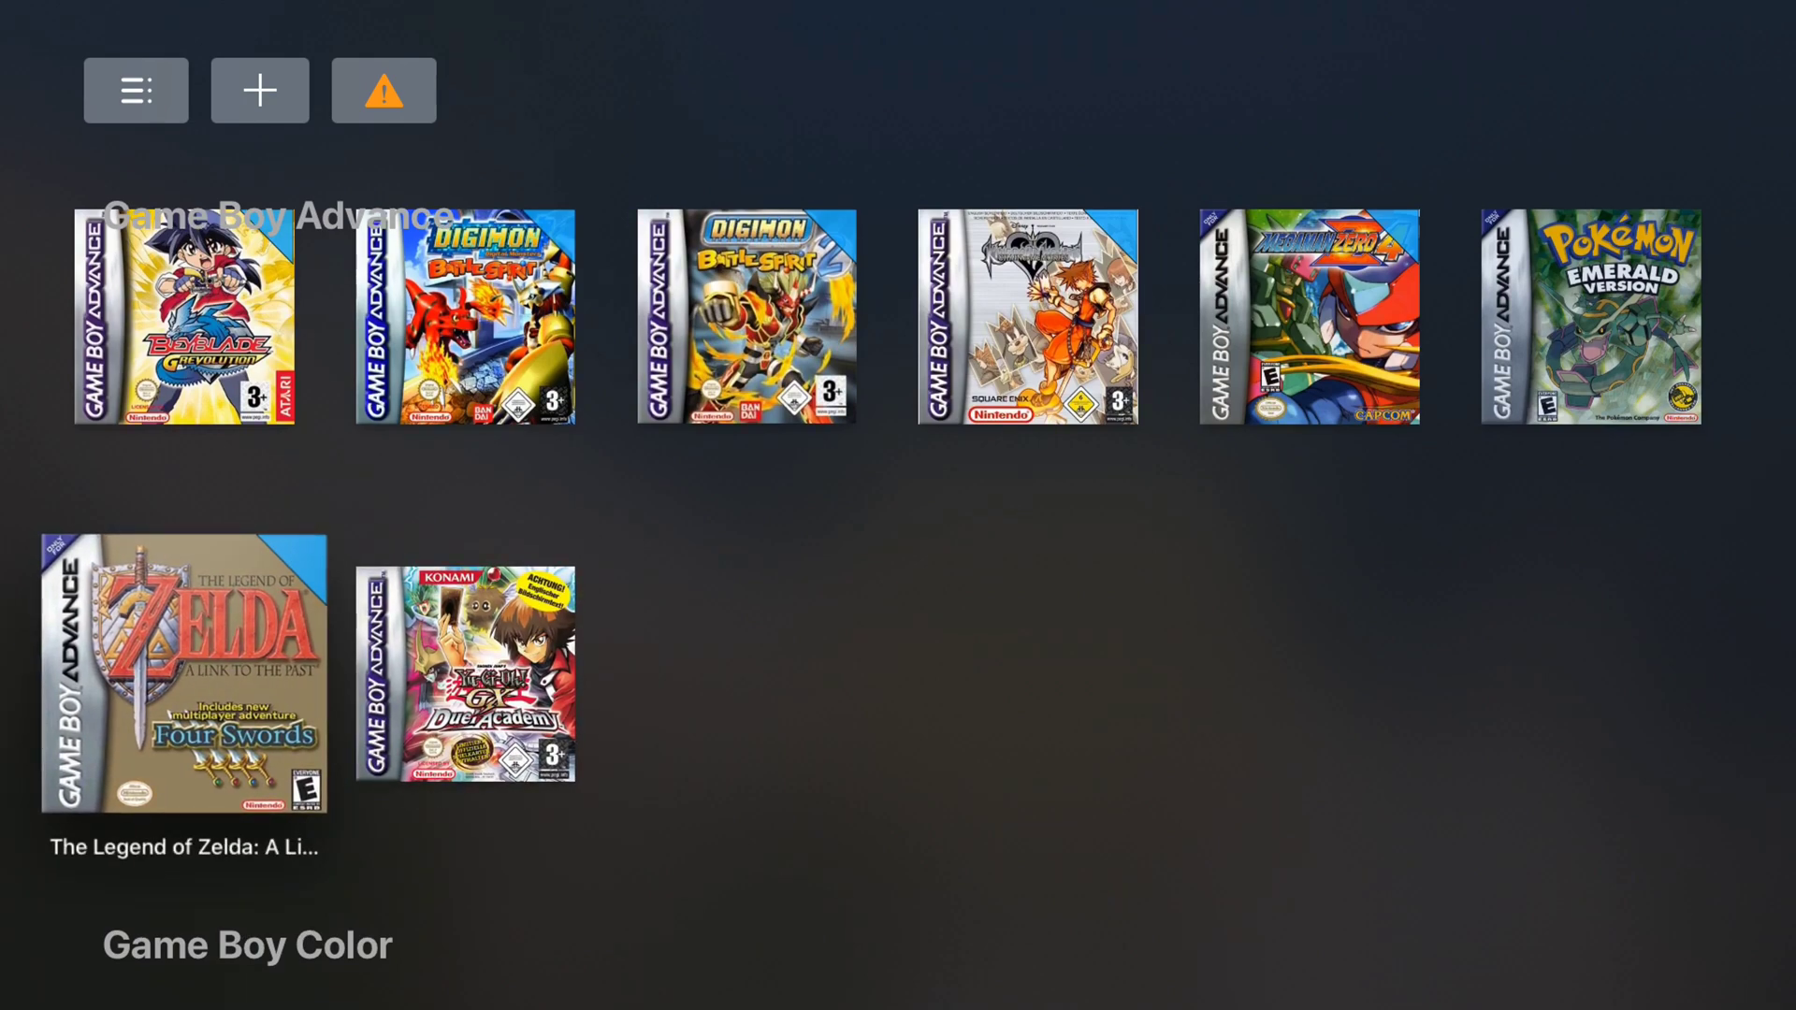
key("Up")
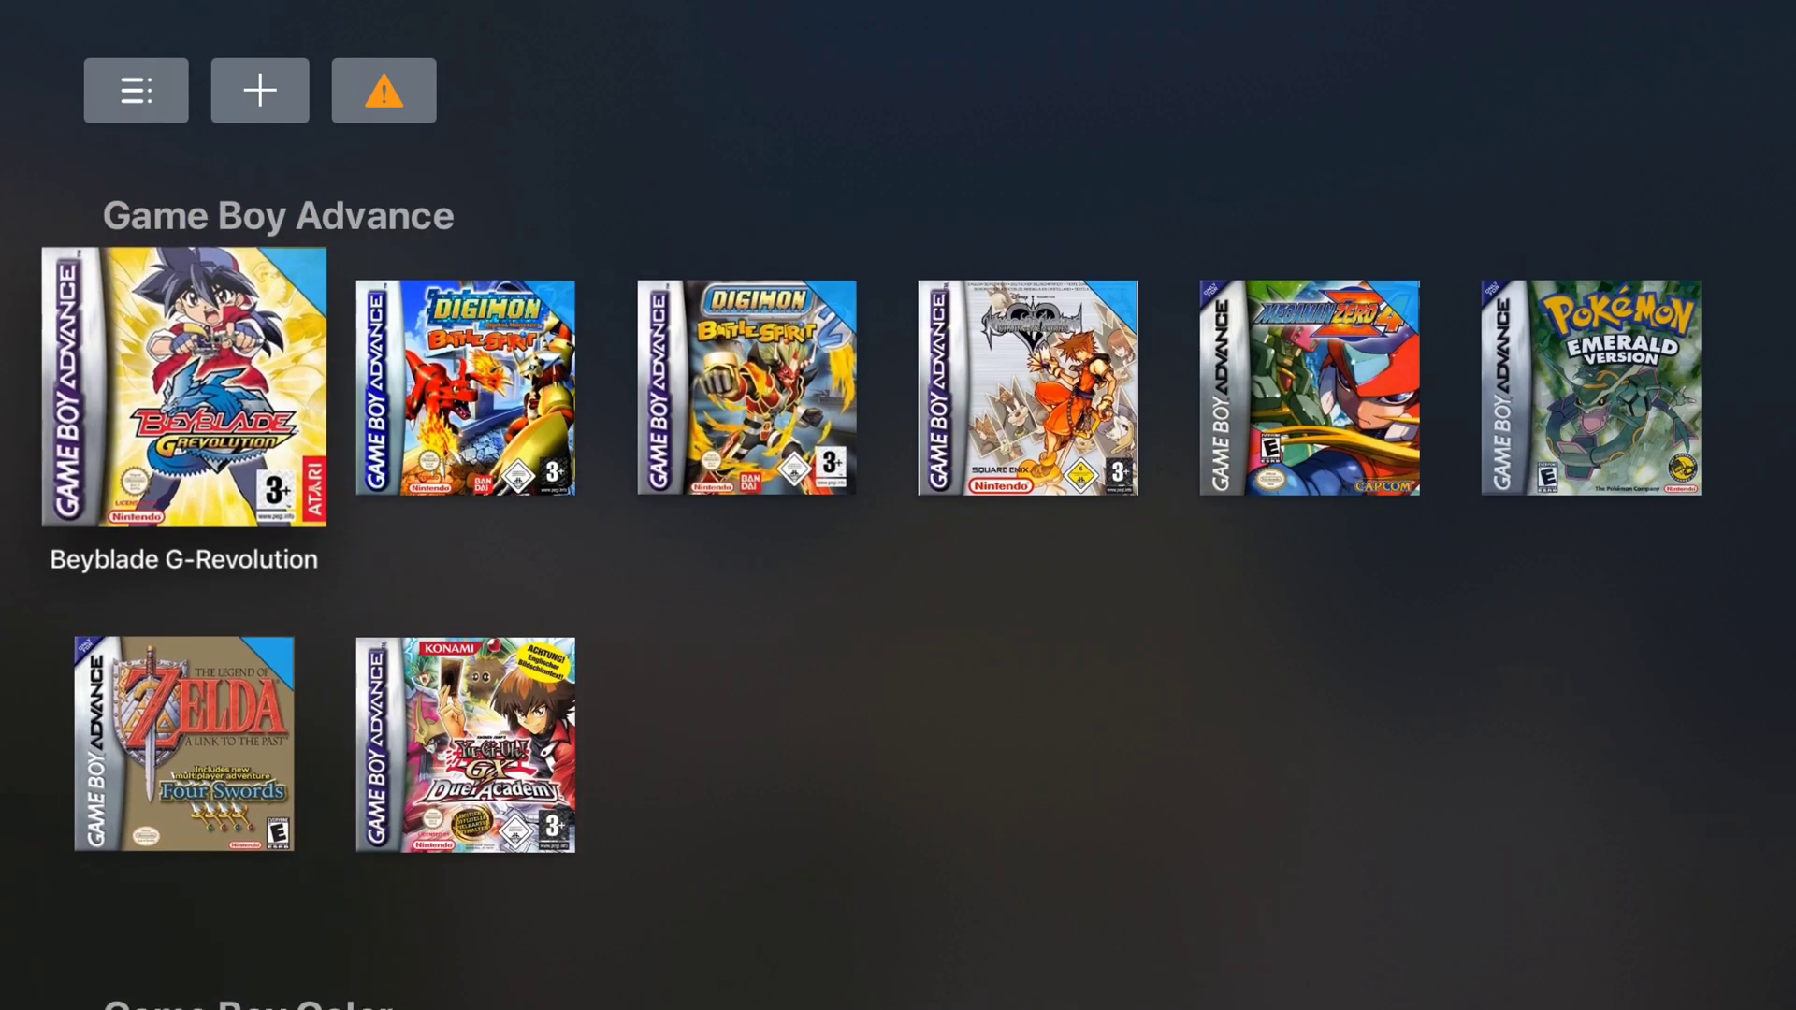
key("Up")
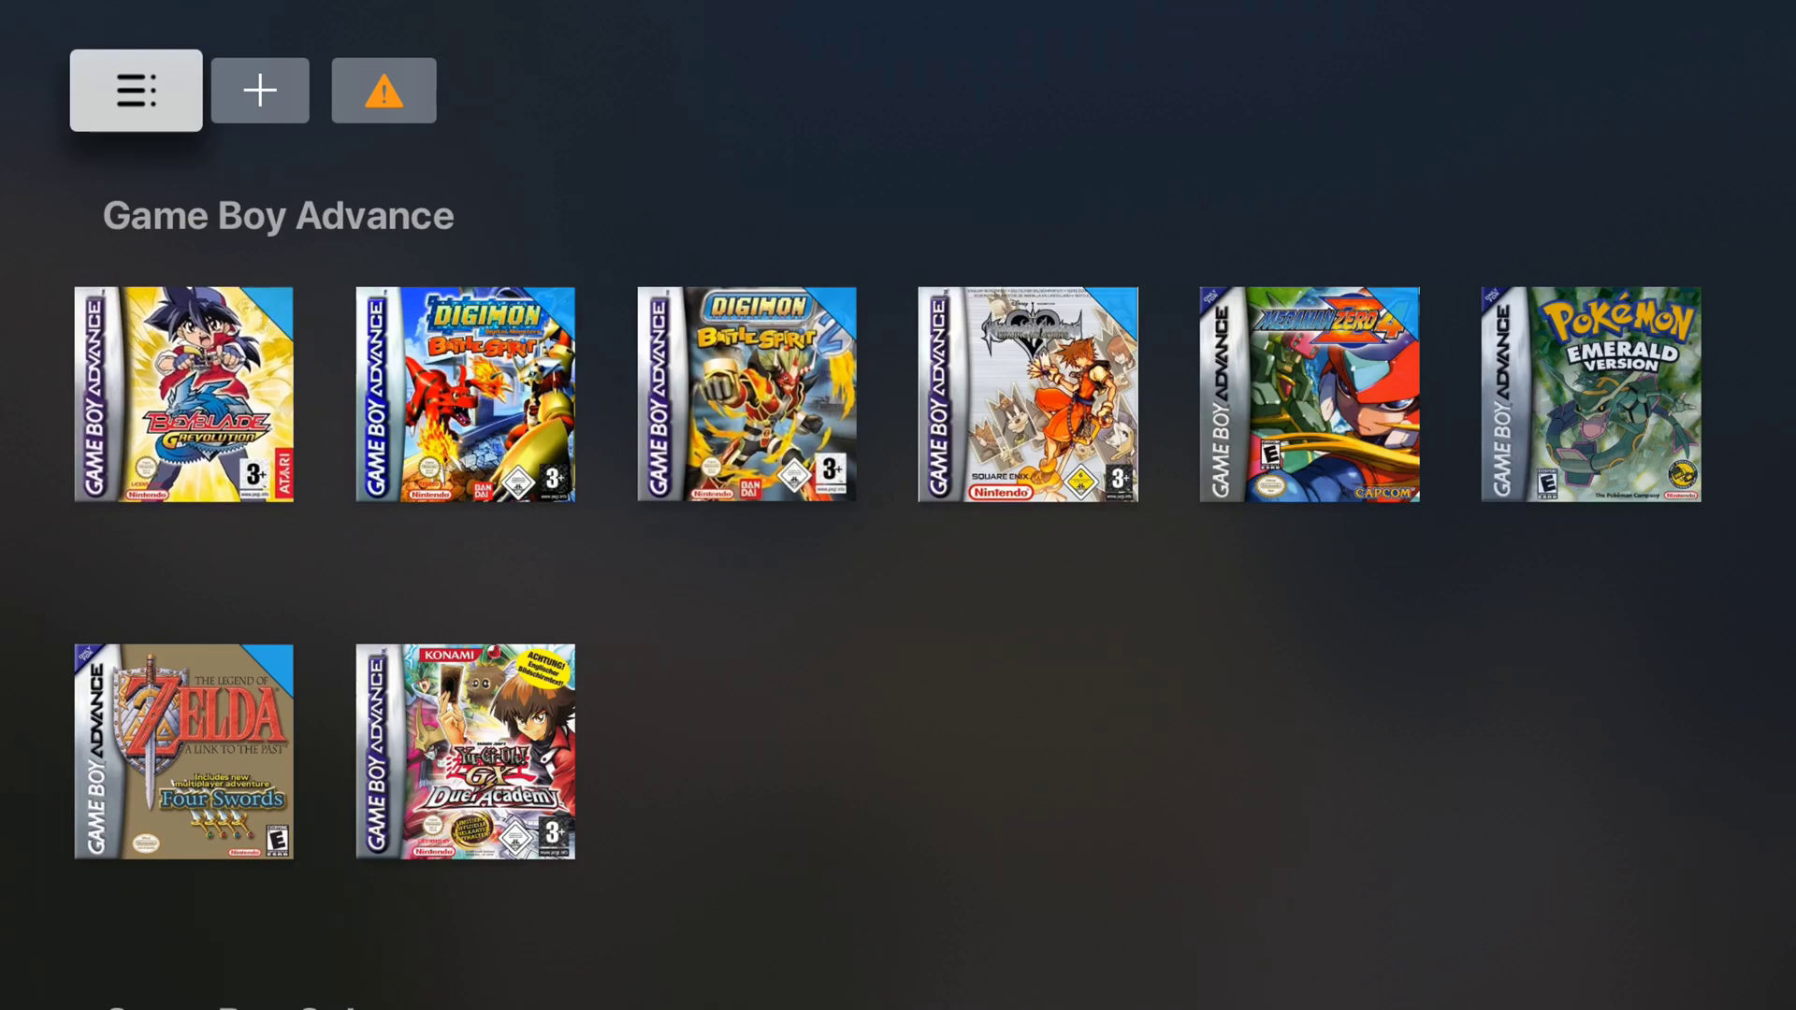
key("Down")
key("Down")
key("Down")
key("Down")
key("Down")
key("Down")
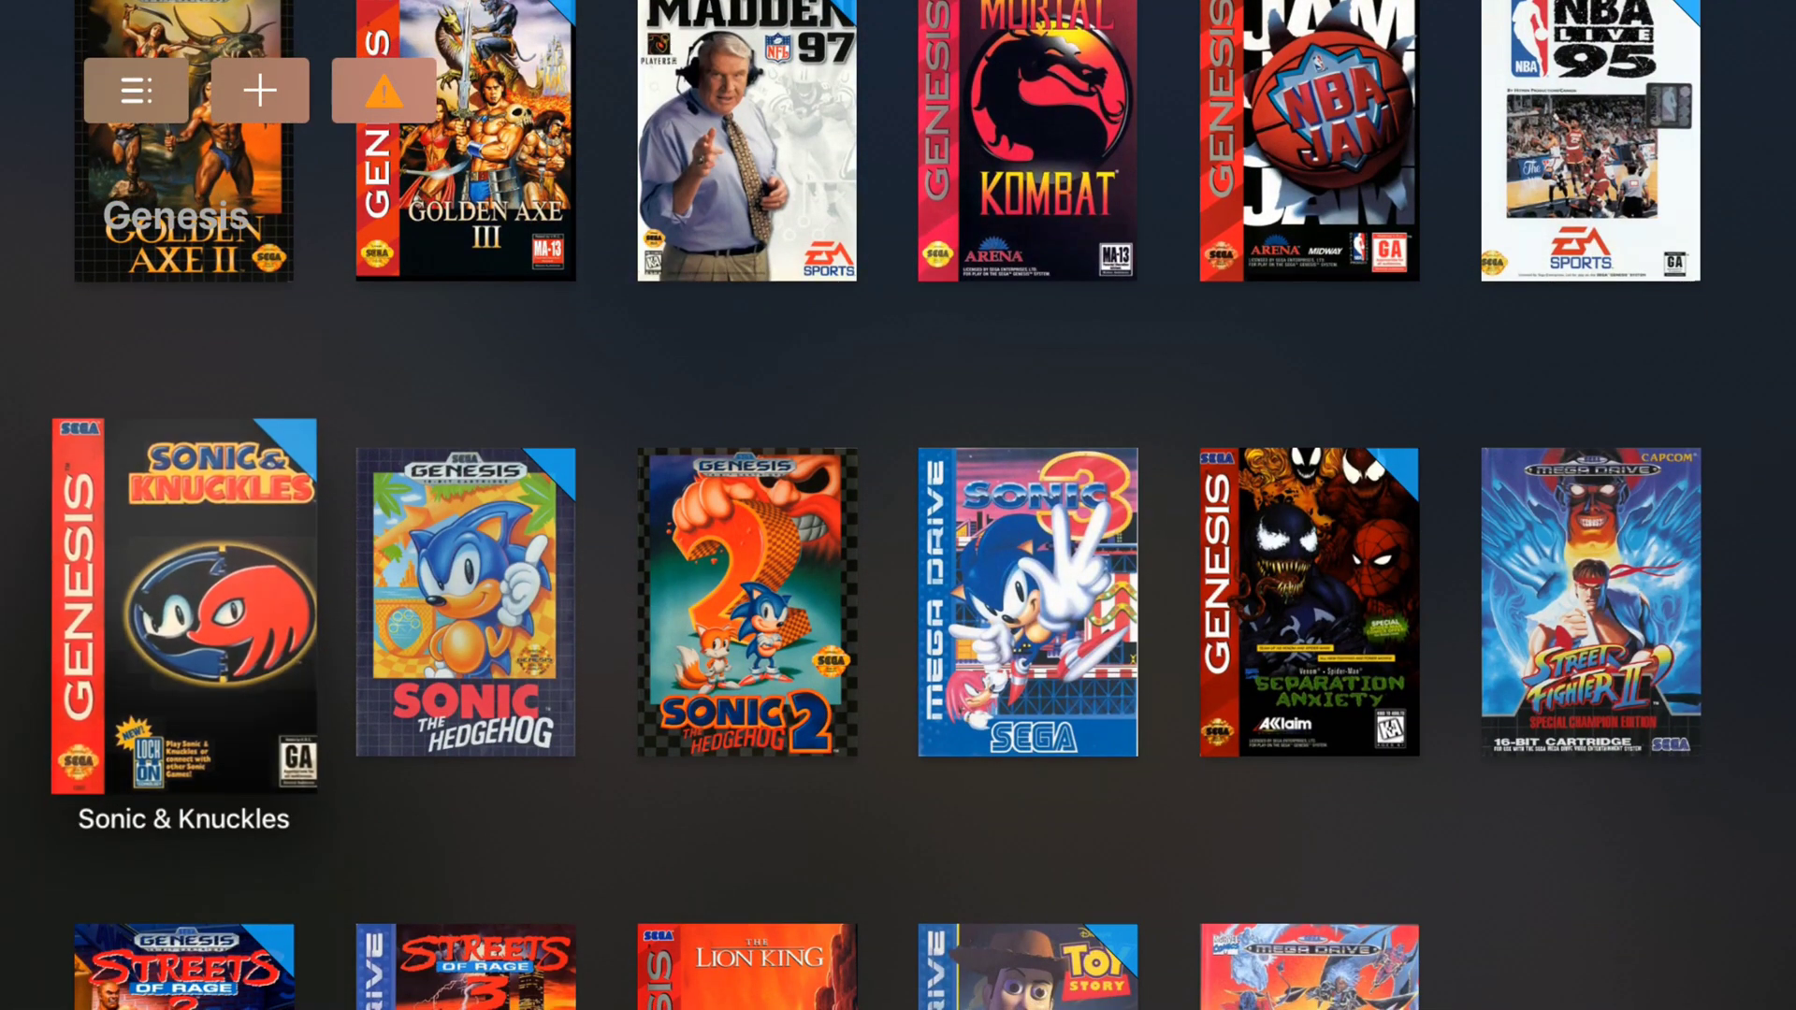
Browse down through the Genesis, N64, PlayStation and SNES rows and back up.
key("Down")
key("Down")
key("Down")
key("Down")
key("Down")
key("Down")
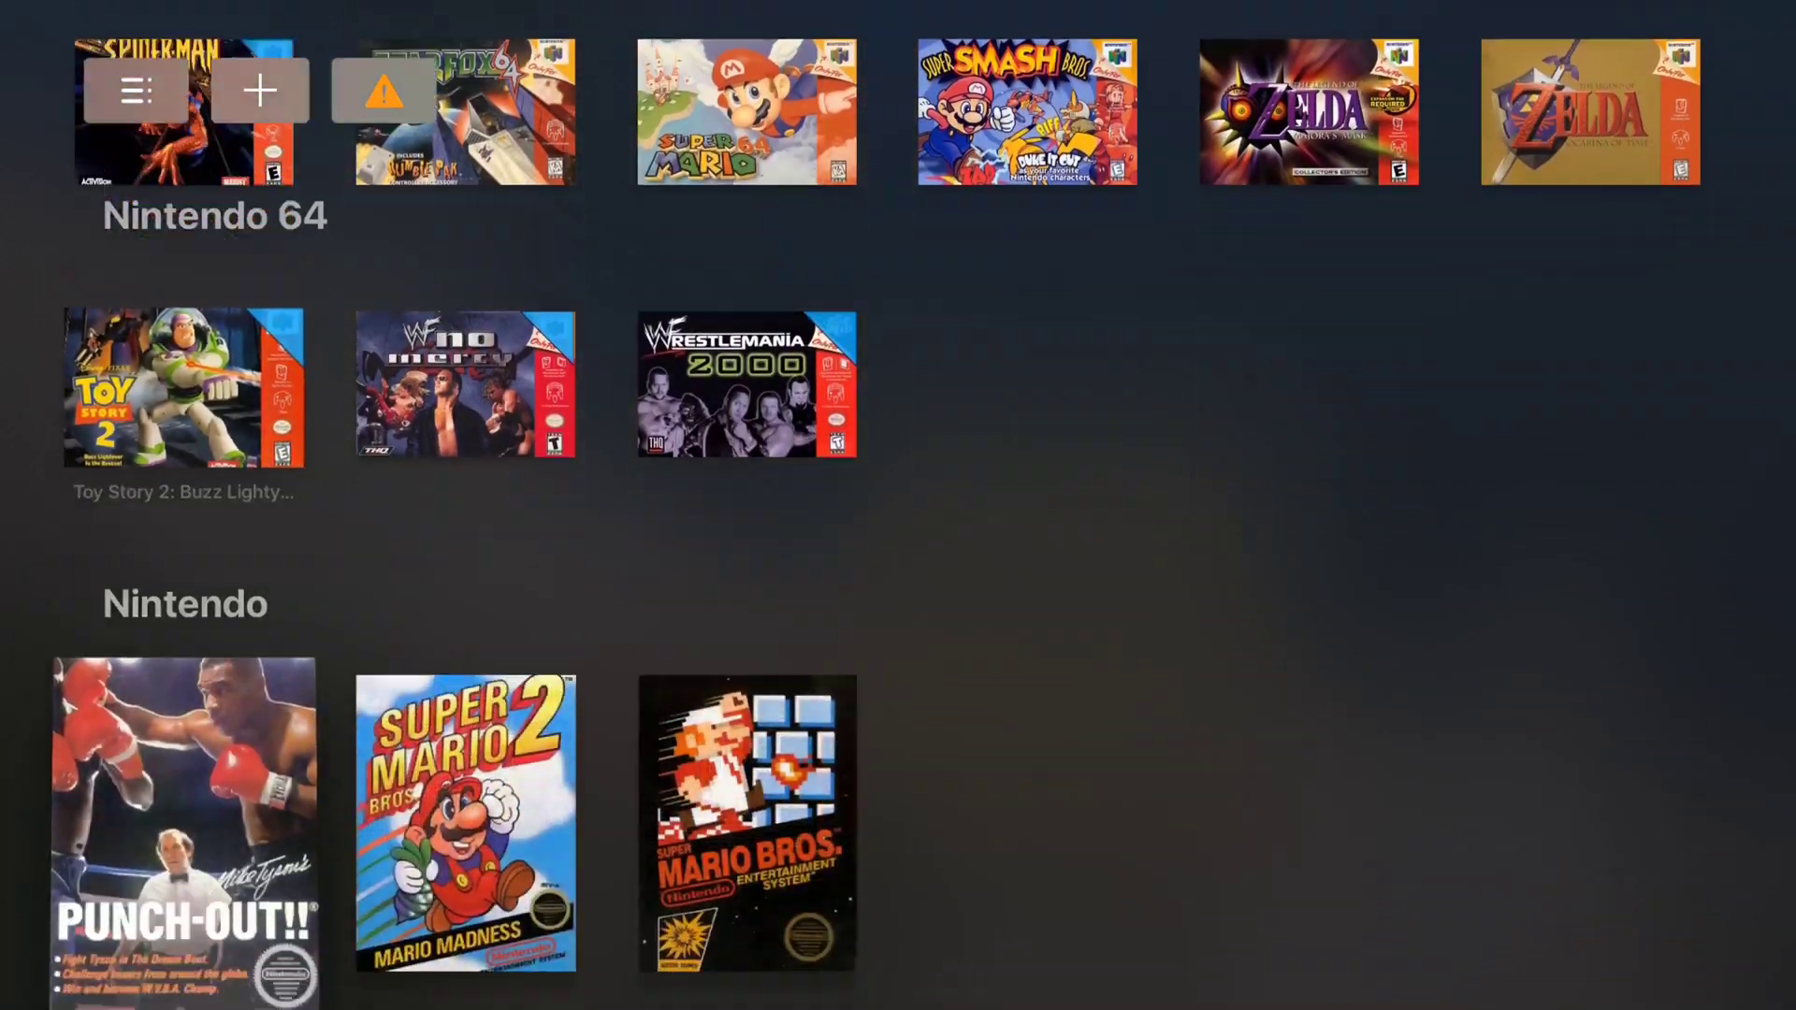
key("Down")
key("Down")
key("Down")
key("Down")
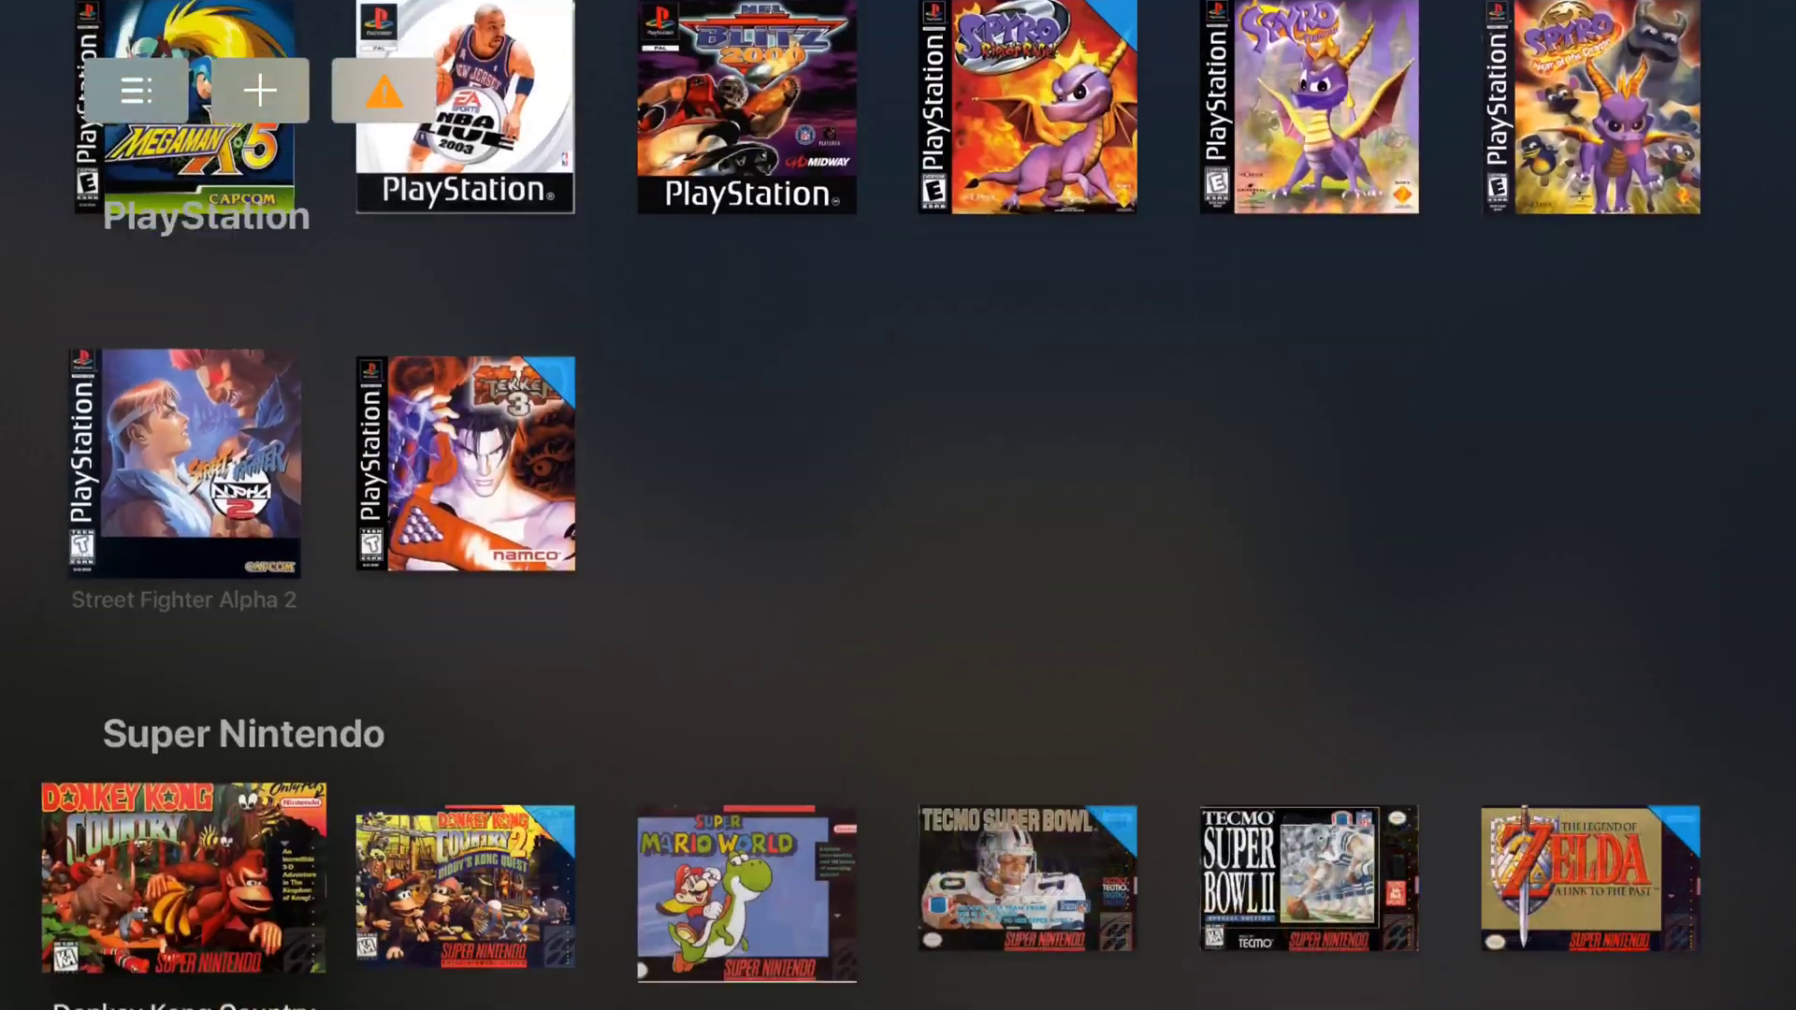
key("Down")
key("Up")
key("Up")
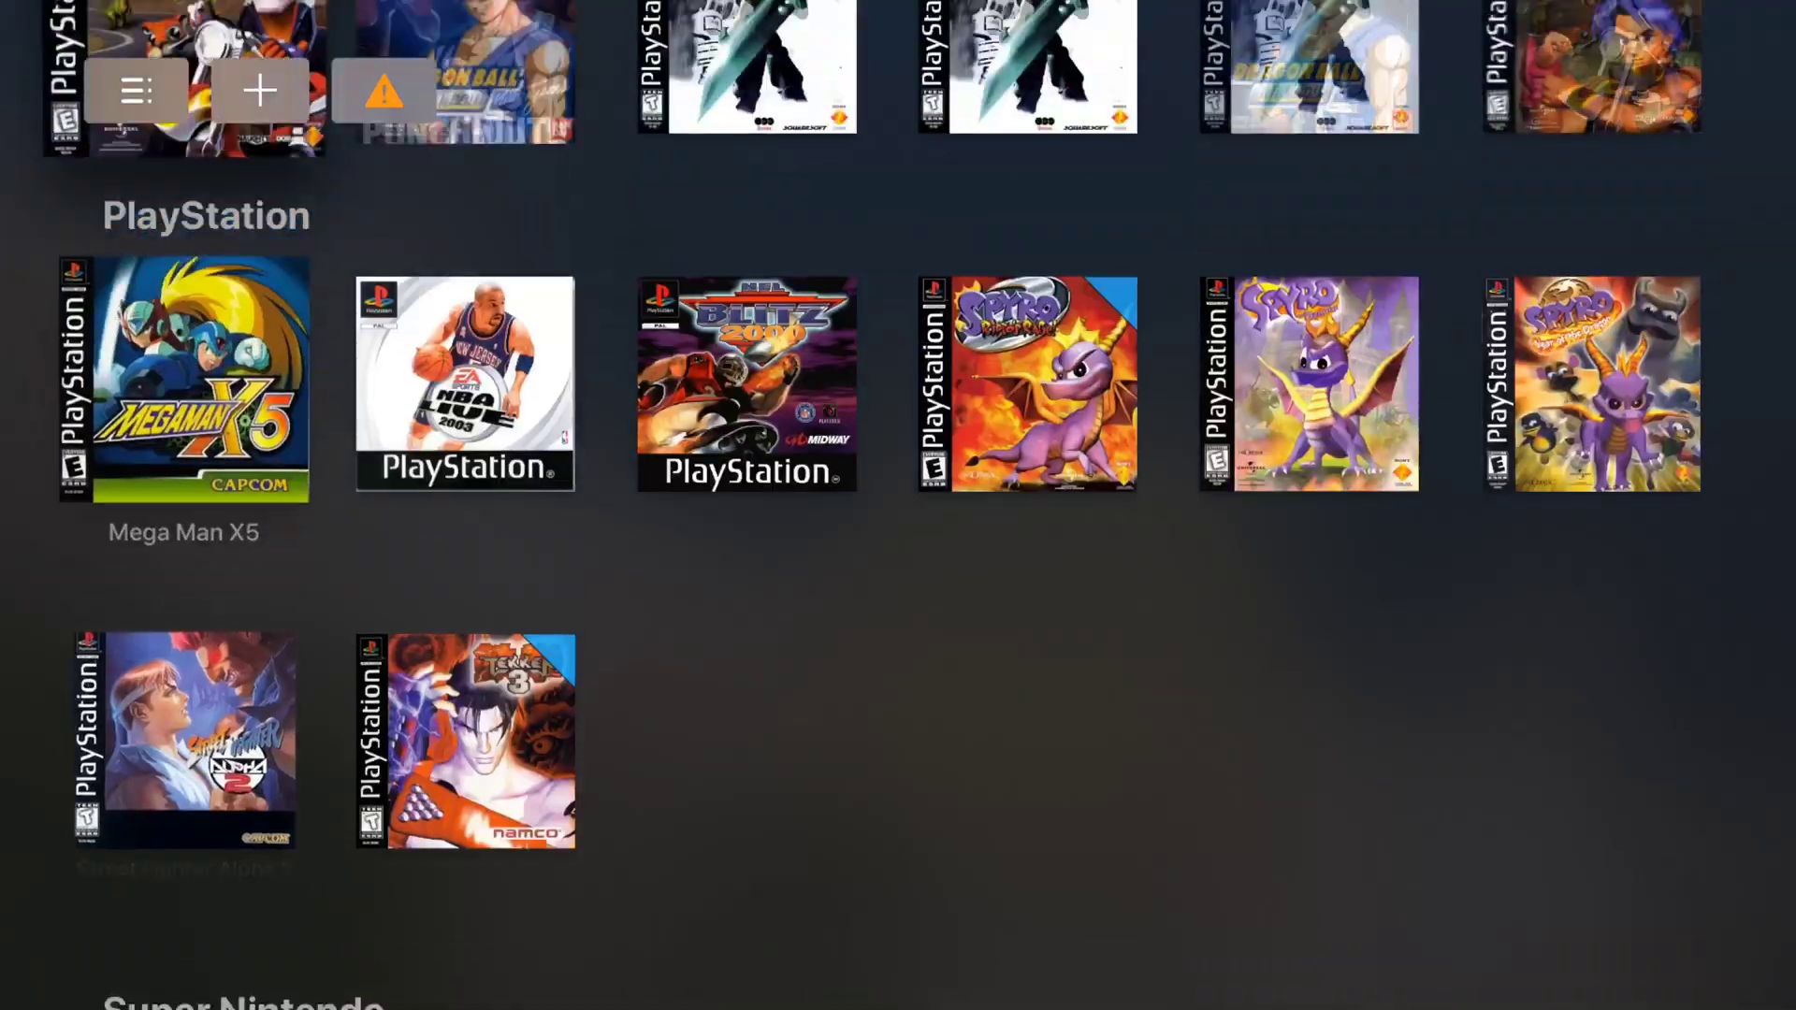
key("Up")
key("Up")
key("Up")
key("Up")
key("Up")
key("Up")
key("Up")
key("Up")
key("Up")
key("Up")
Start Provenance's web server from the add-games option at the top of the library.
key("Down")
key("Up")
key("Up")
key("Right")
key("Return")
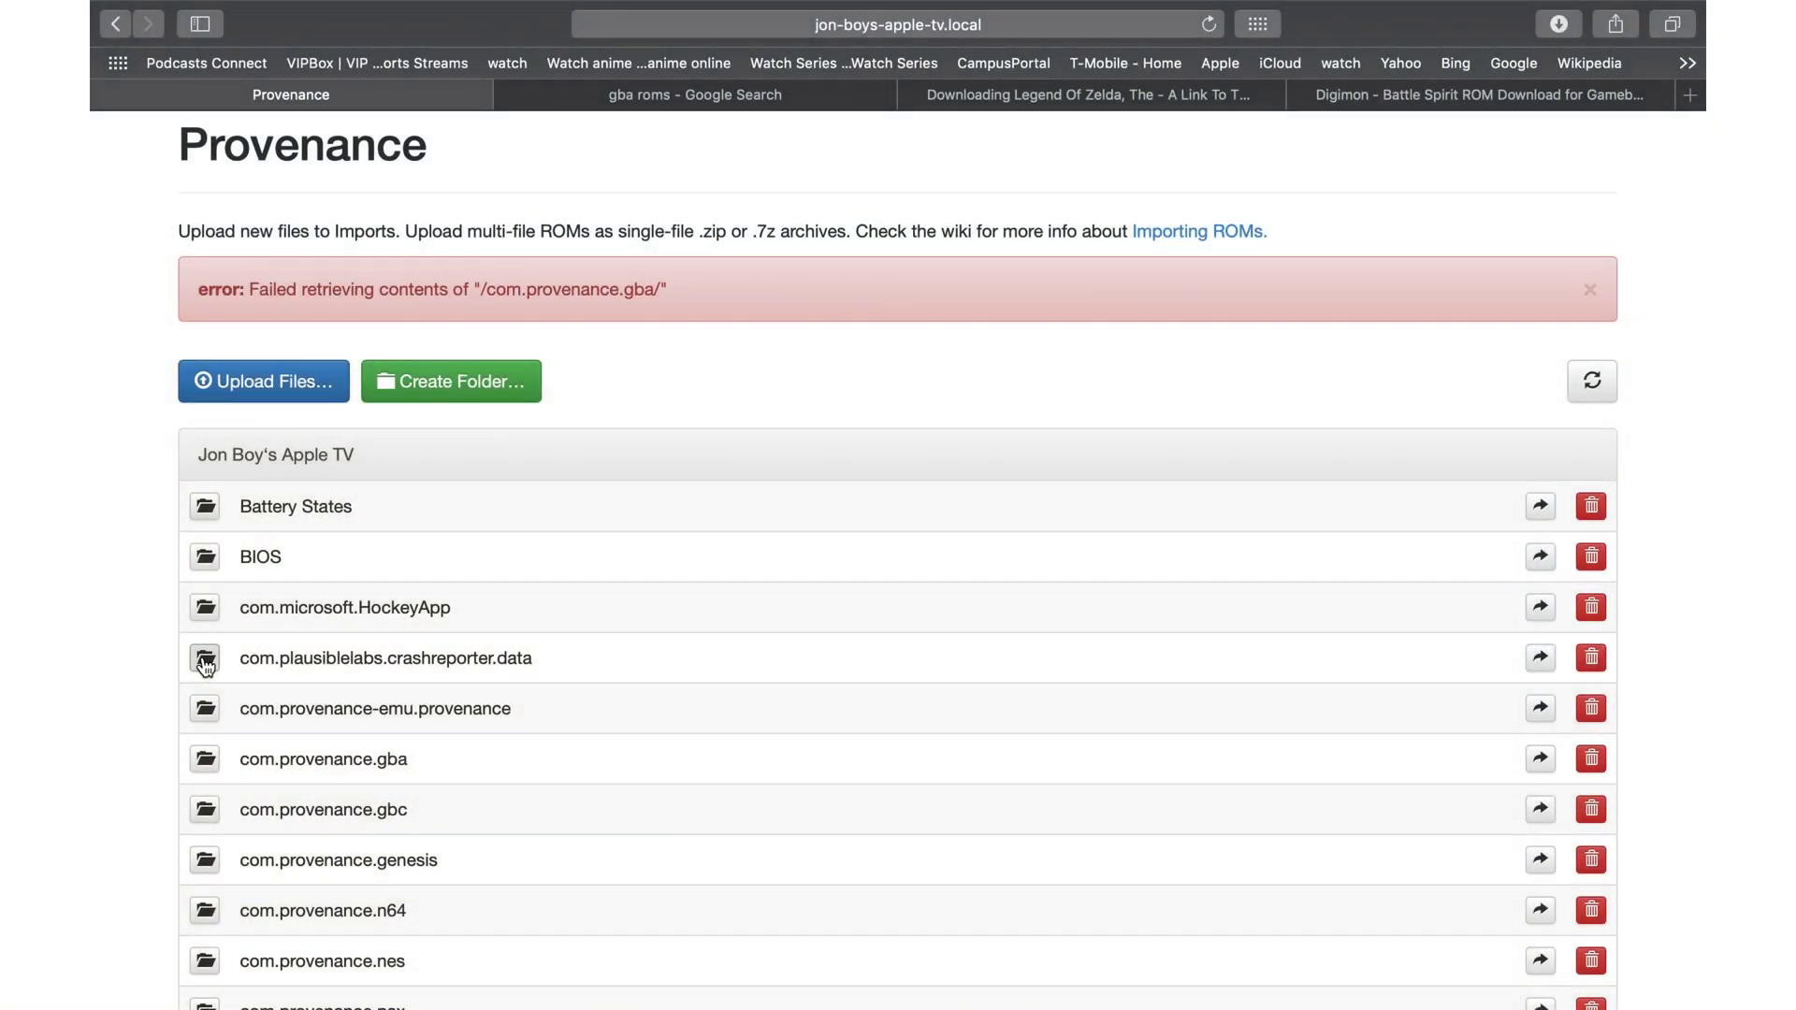
Open the com.provenance.gba folder, then switch to the Zelda Four Swords download tab.
left_click(206, 759)
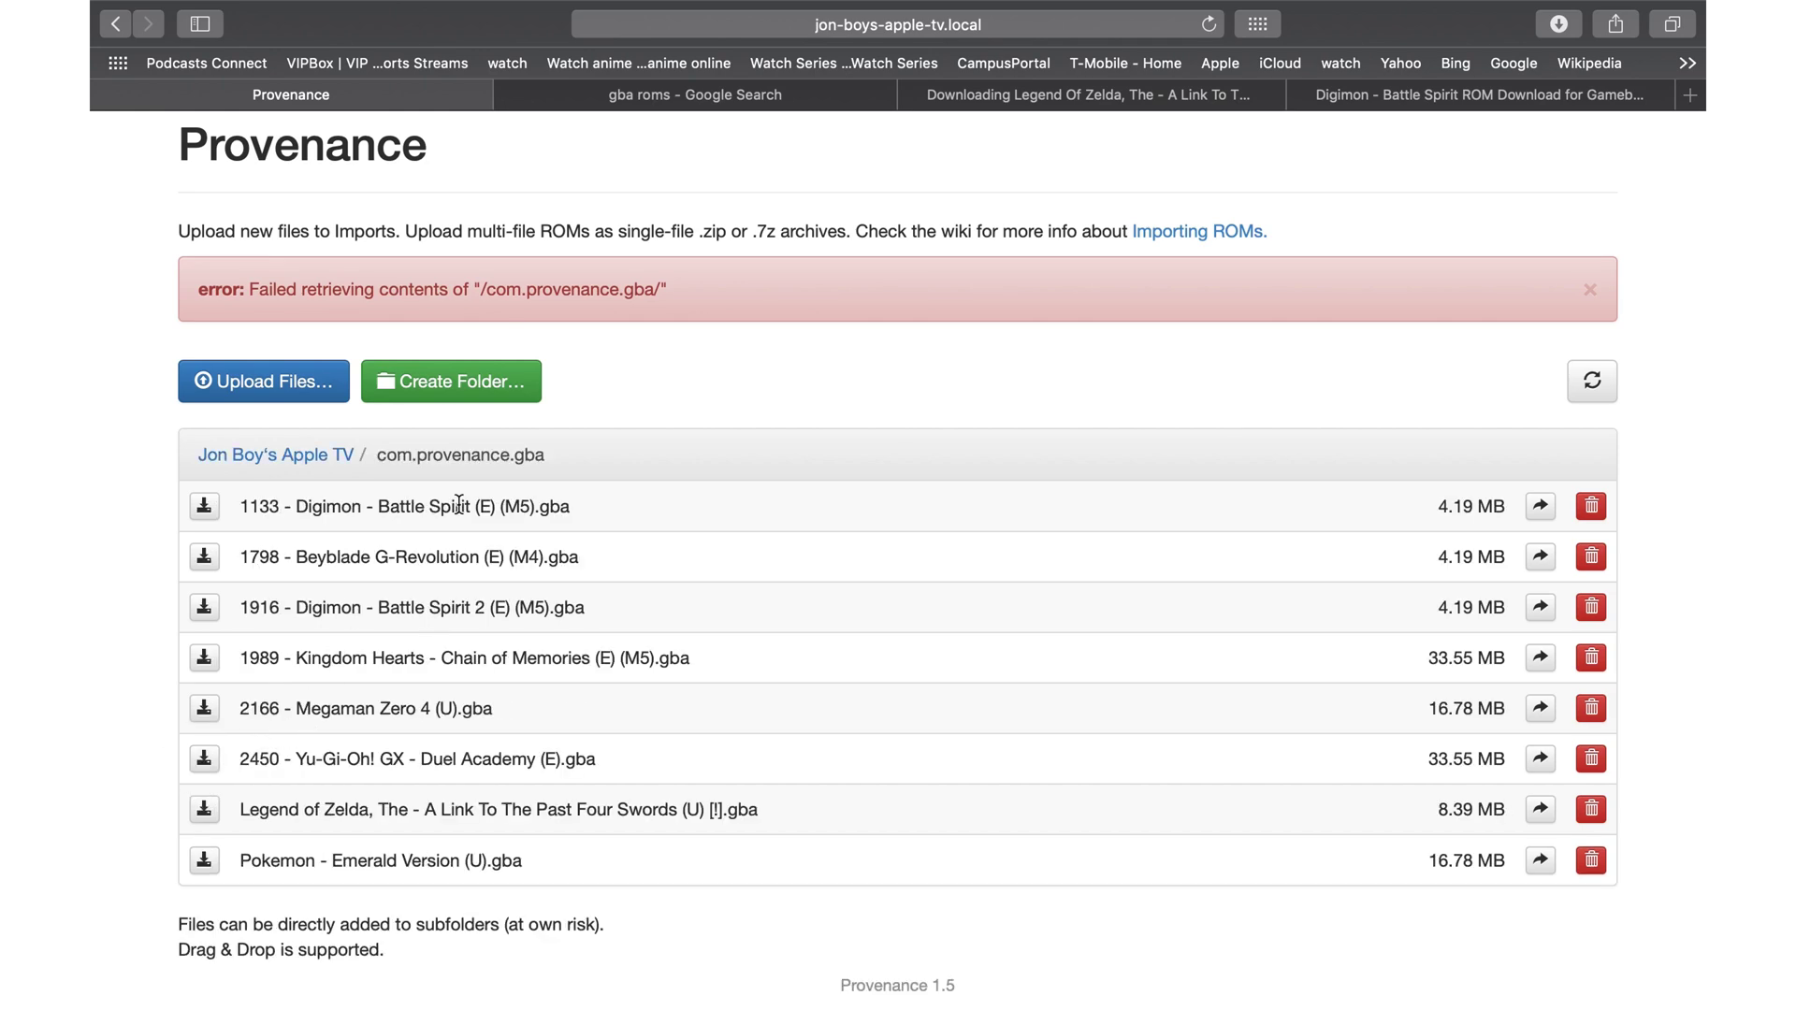
left_click(1069, 98)
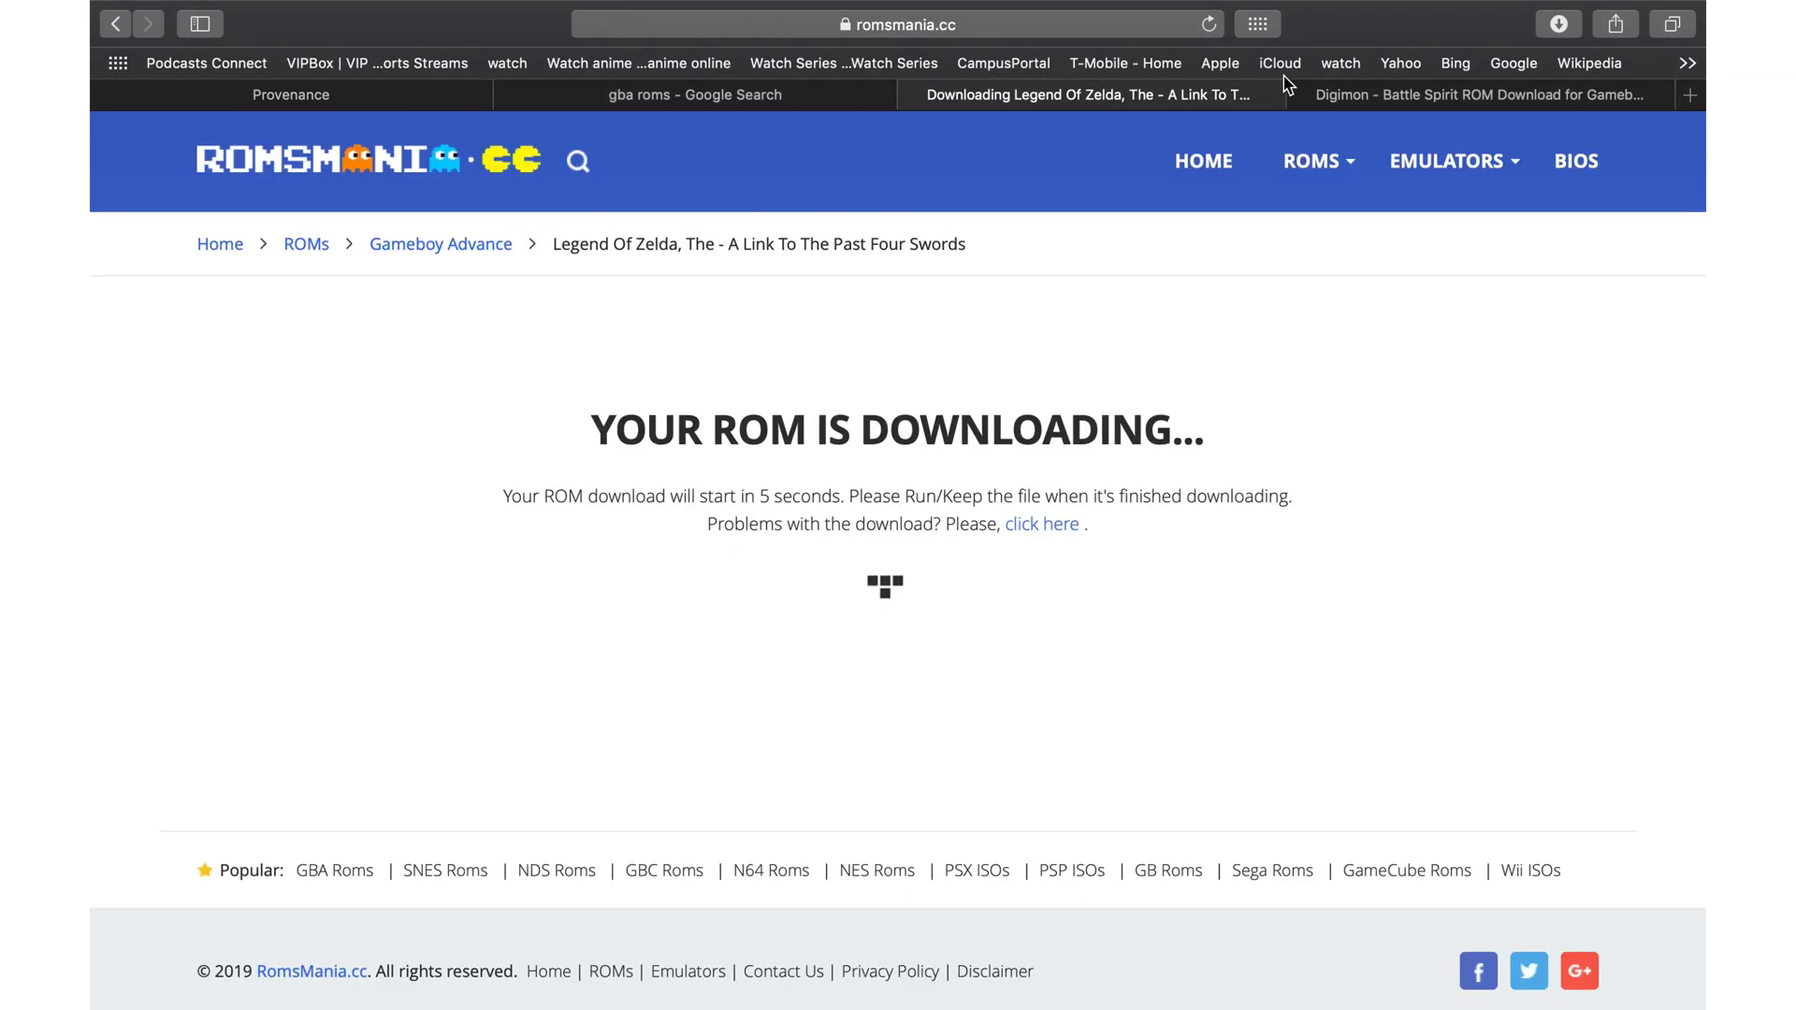
Close the Zelda page and open FreeROMs' most popular Game Boy Advance list.
left_click(913, 95)
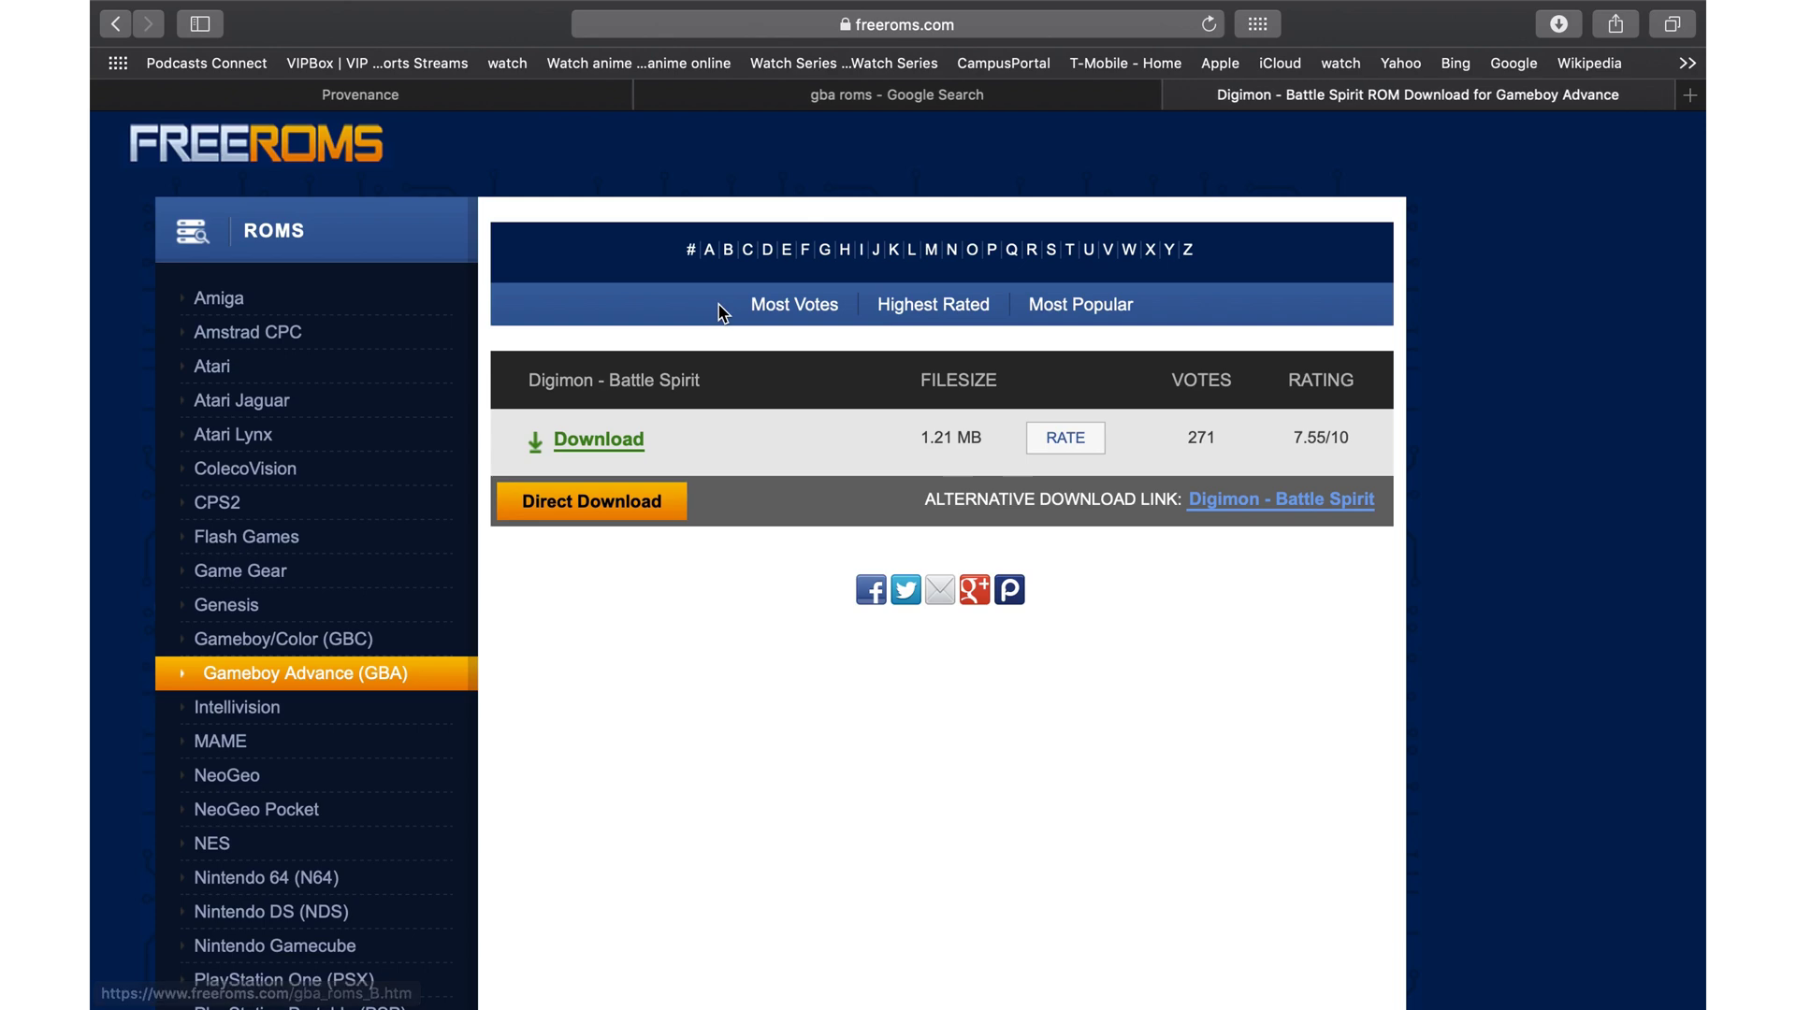
left_click(1042, 312)
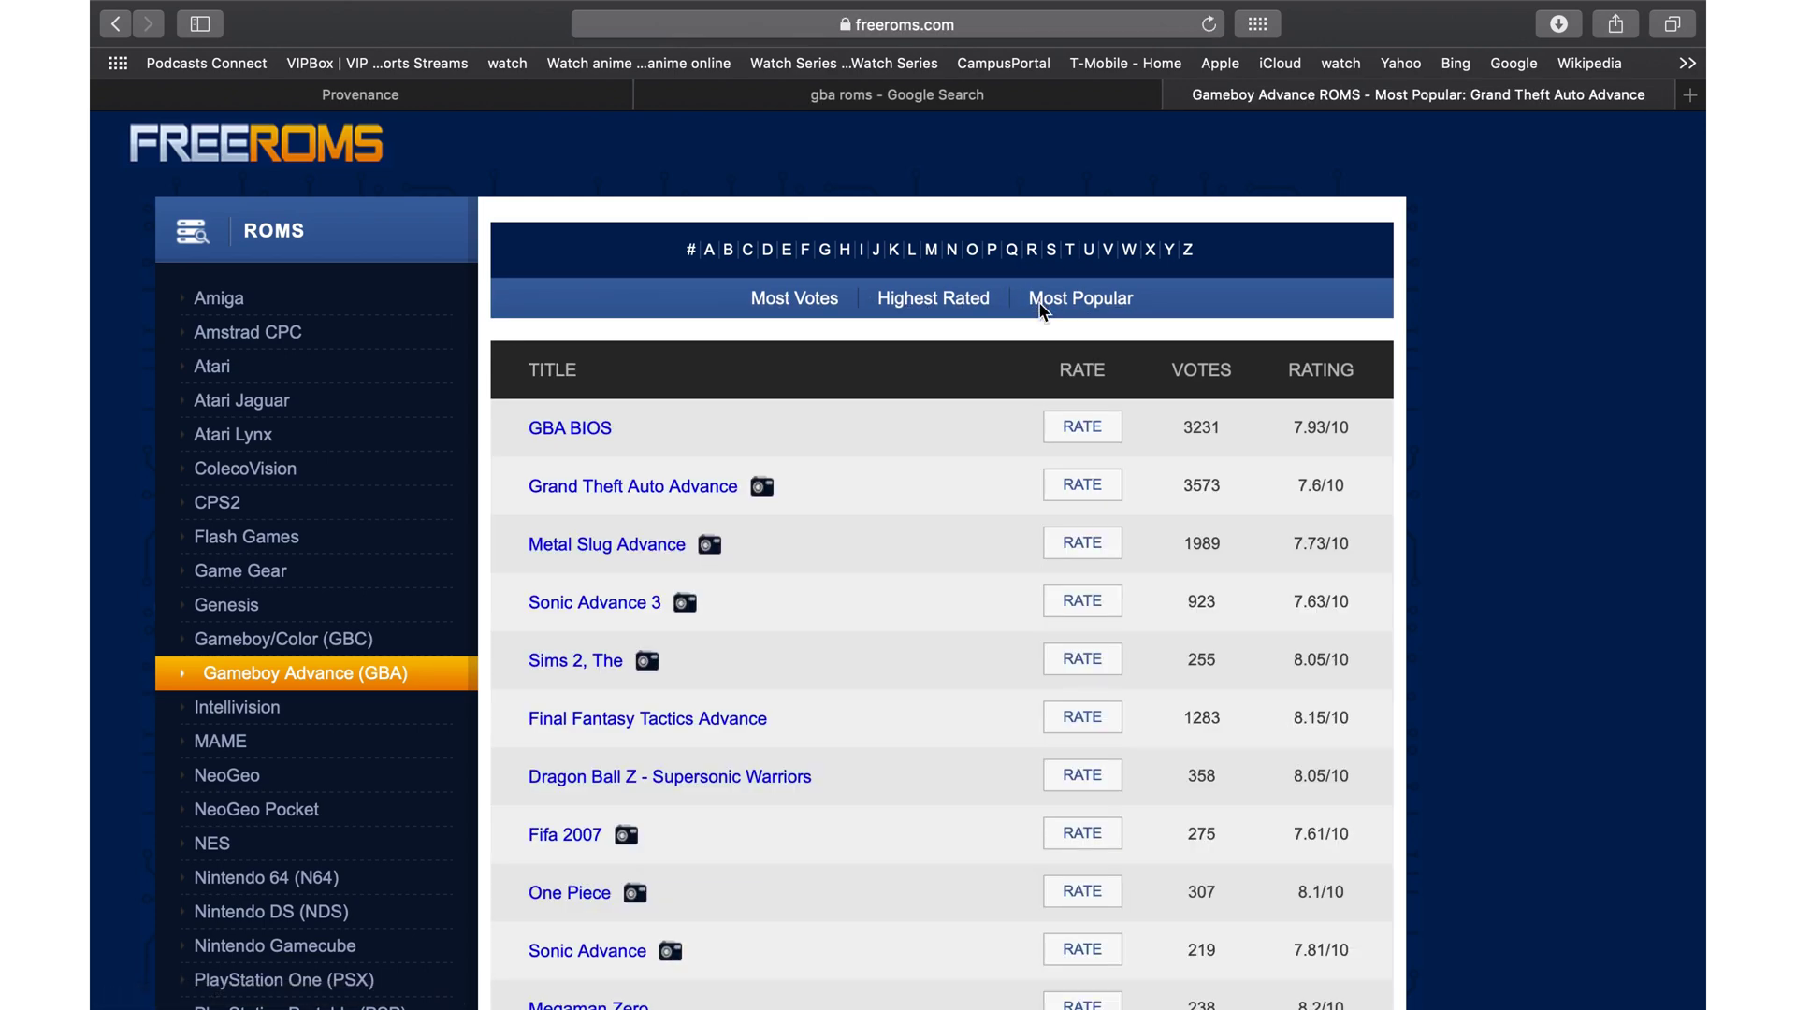
scroll(1041, 312, "down", 5)
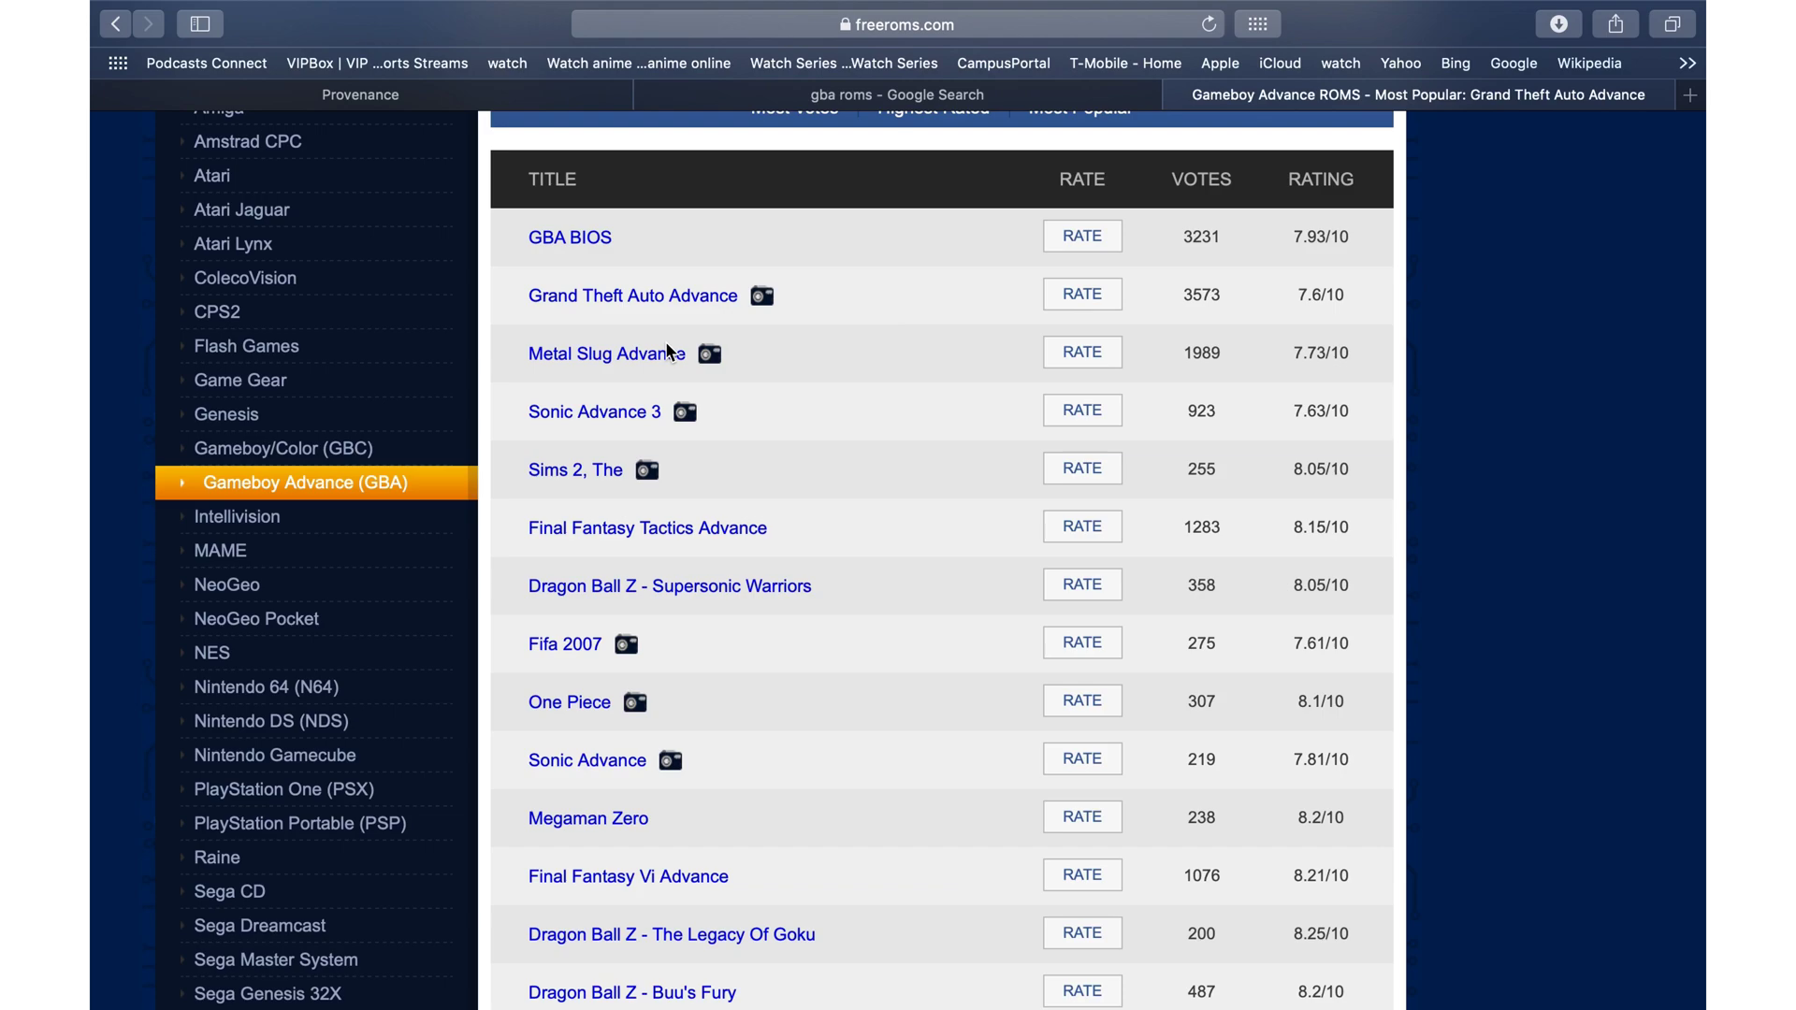
left_click(613, 414)
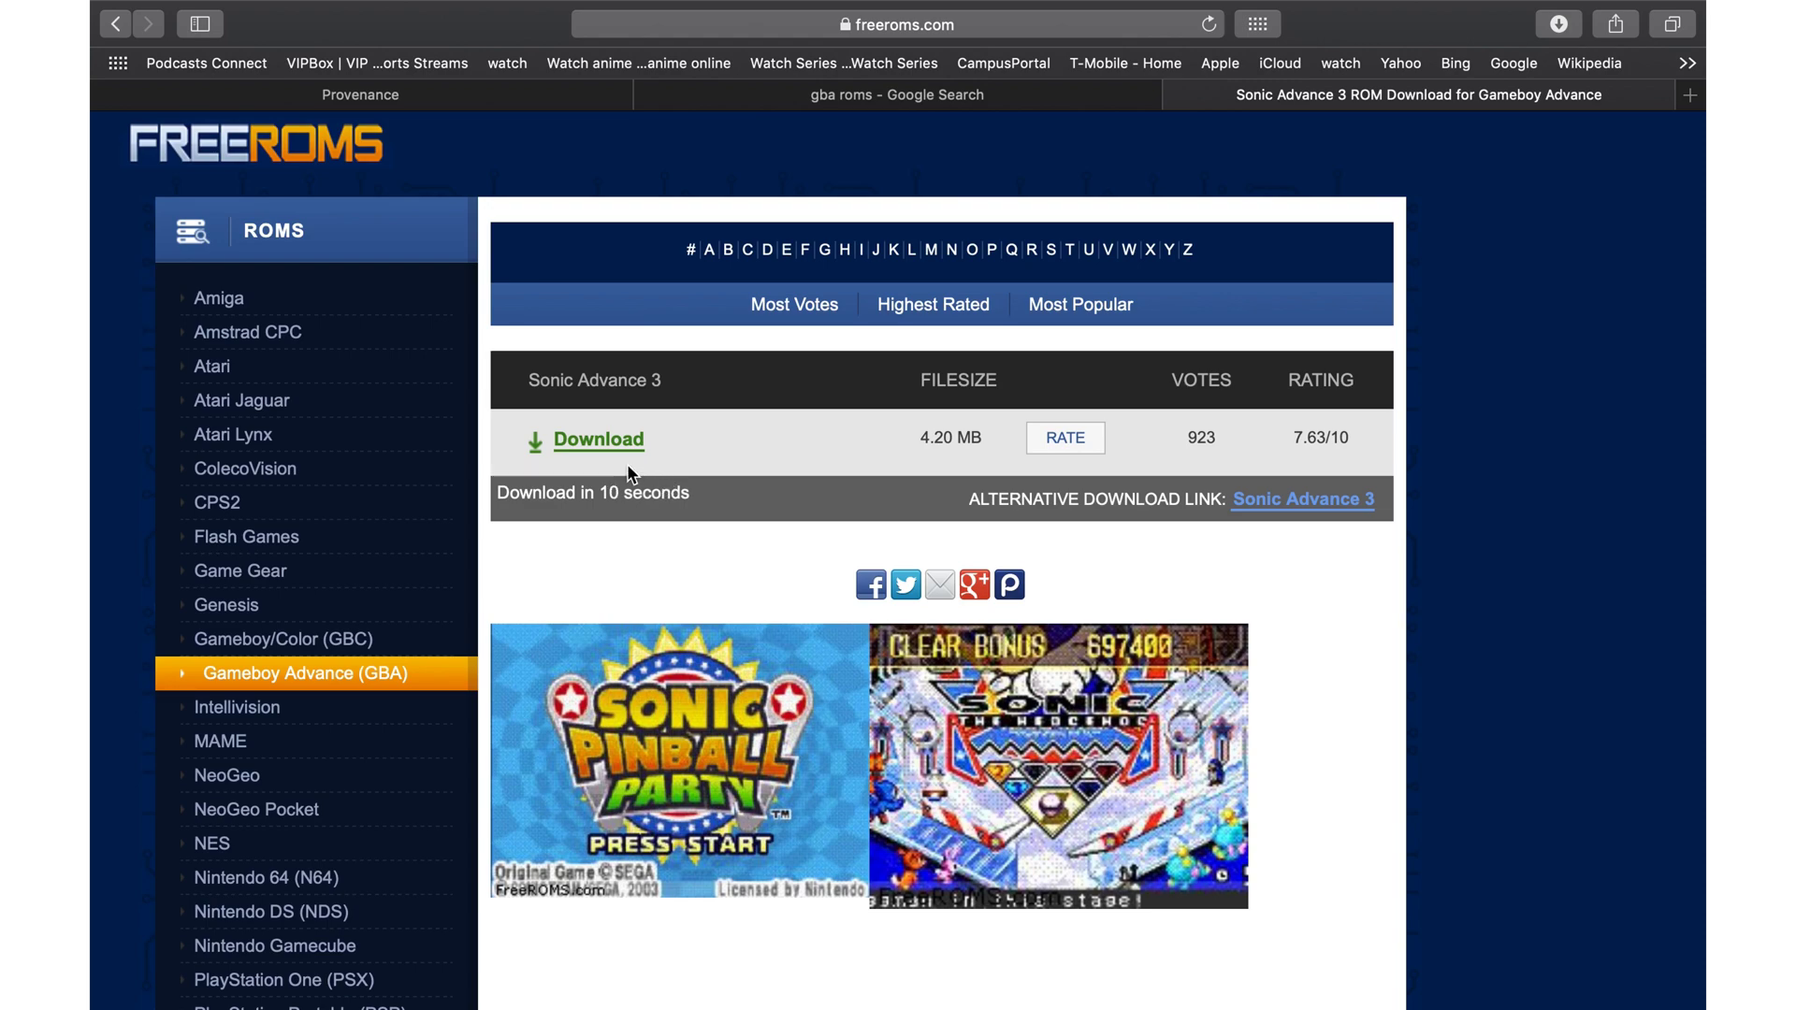
Scroll down the Game Boy Advance ROM list until Mortal Kombat Advance is visible.
scroll(629, 468, "left", 5)
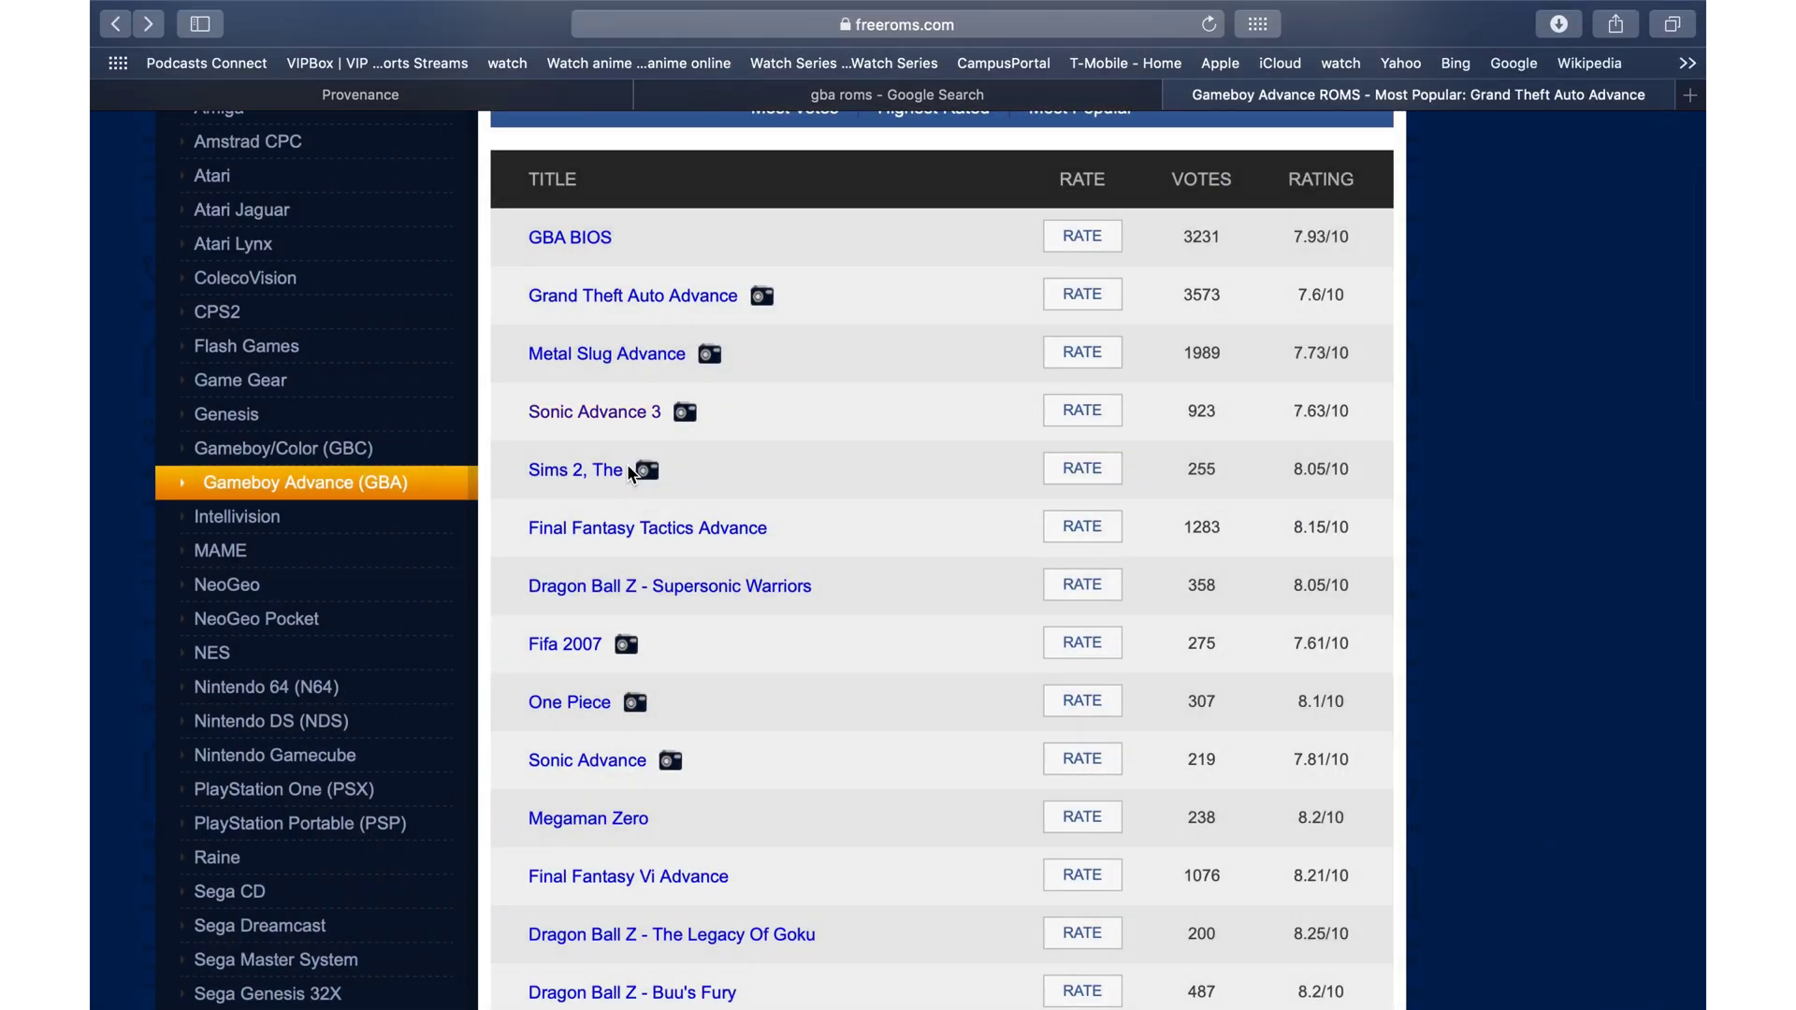
scroll(627, 464, "down", 4)
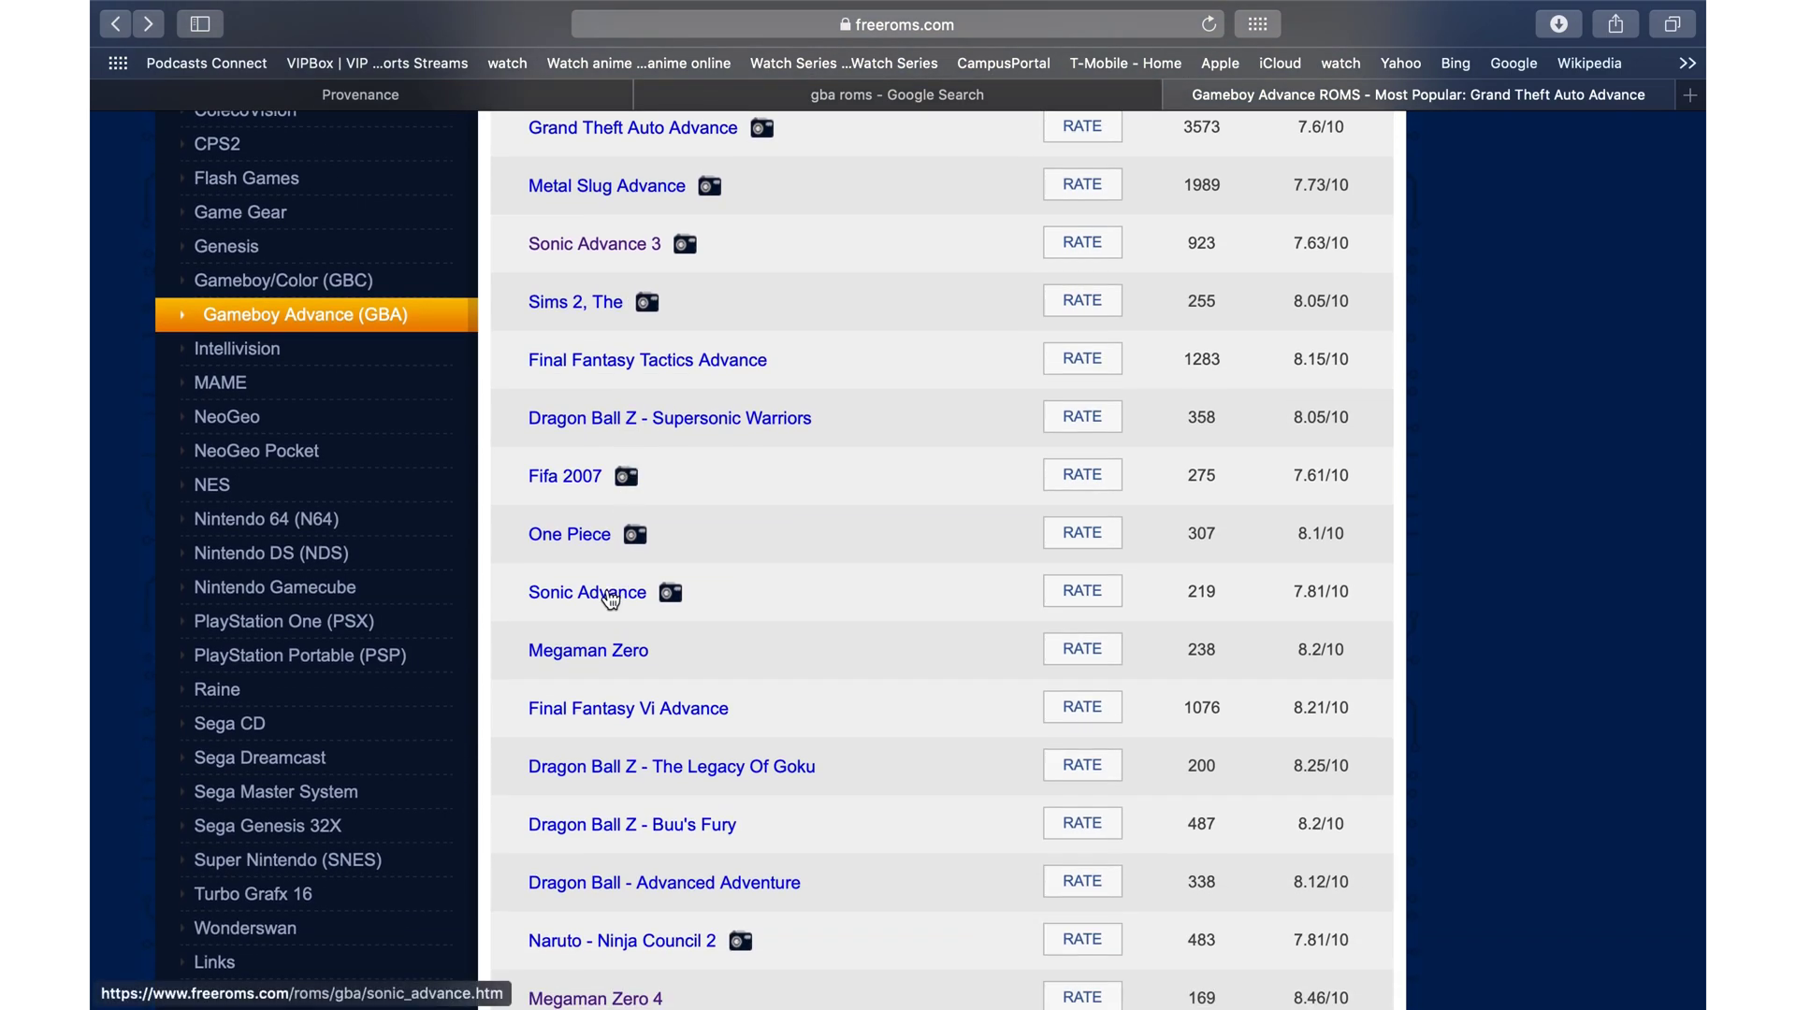
scroll(611, 599, "down", 2)
scroll(609, 597, "down", 3)
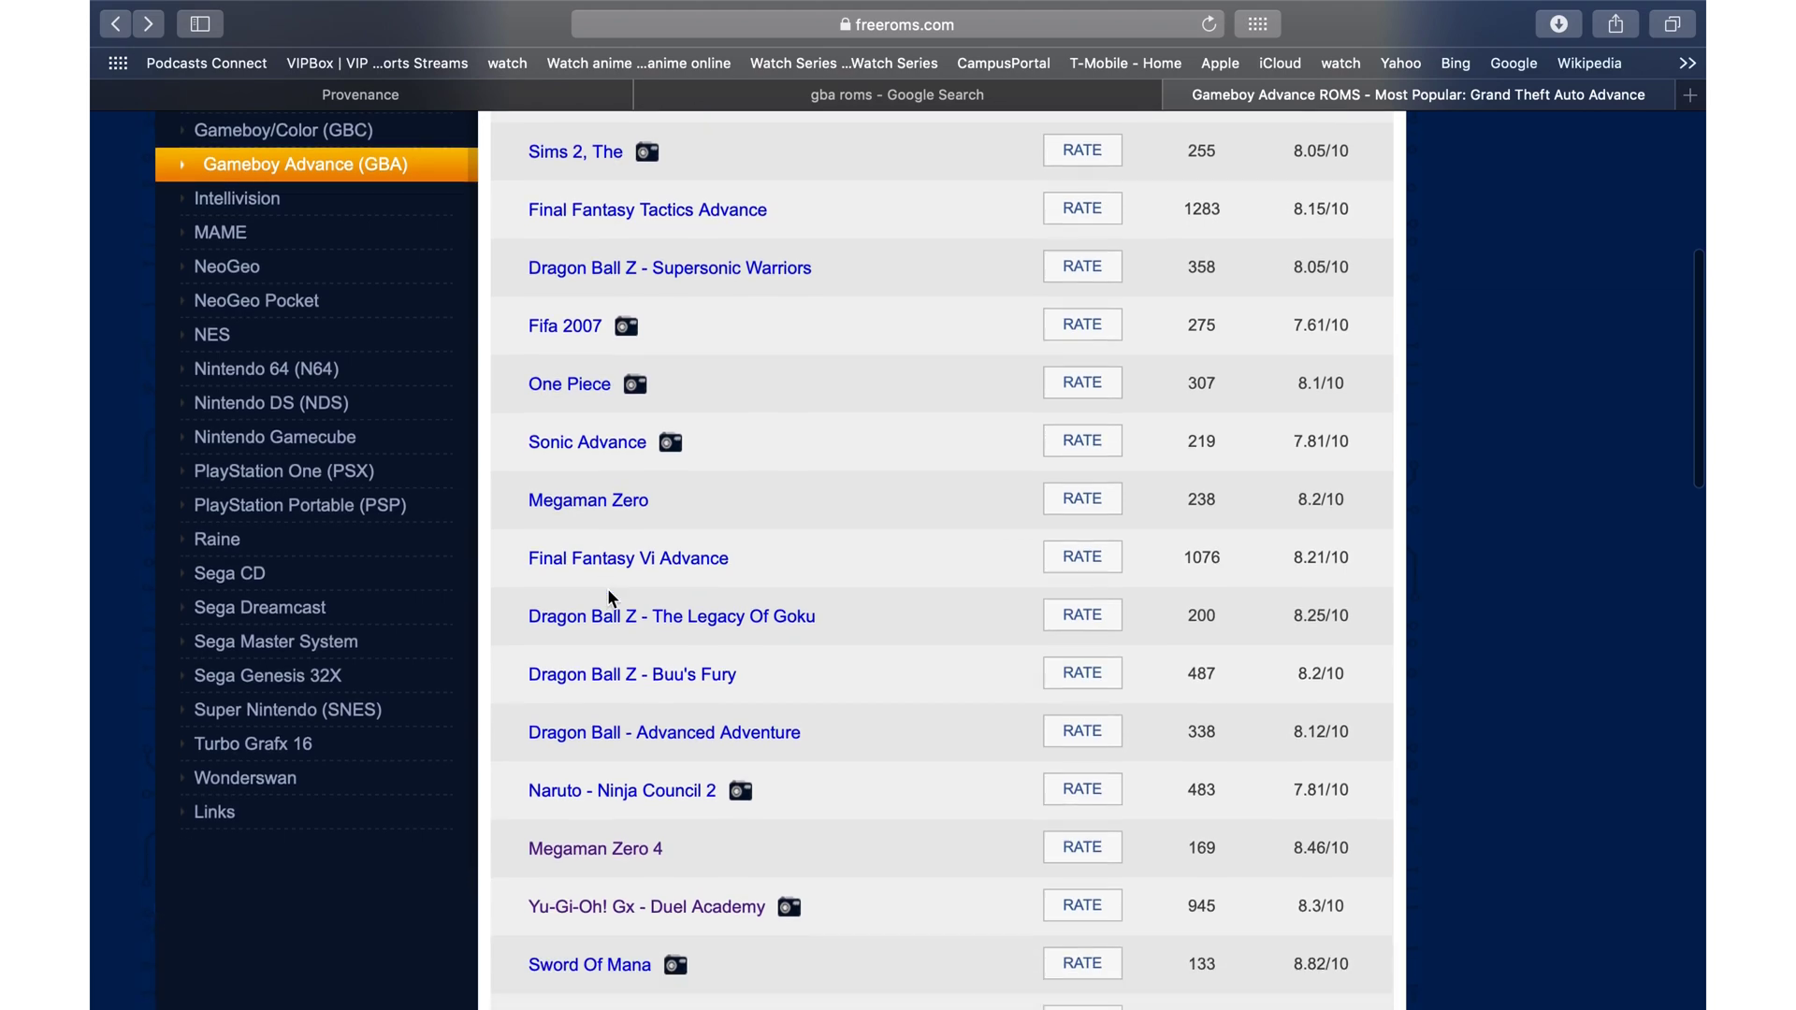
scroll(608, 592, "down", 10)
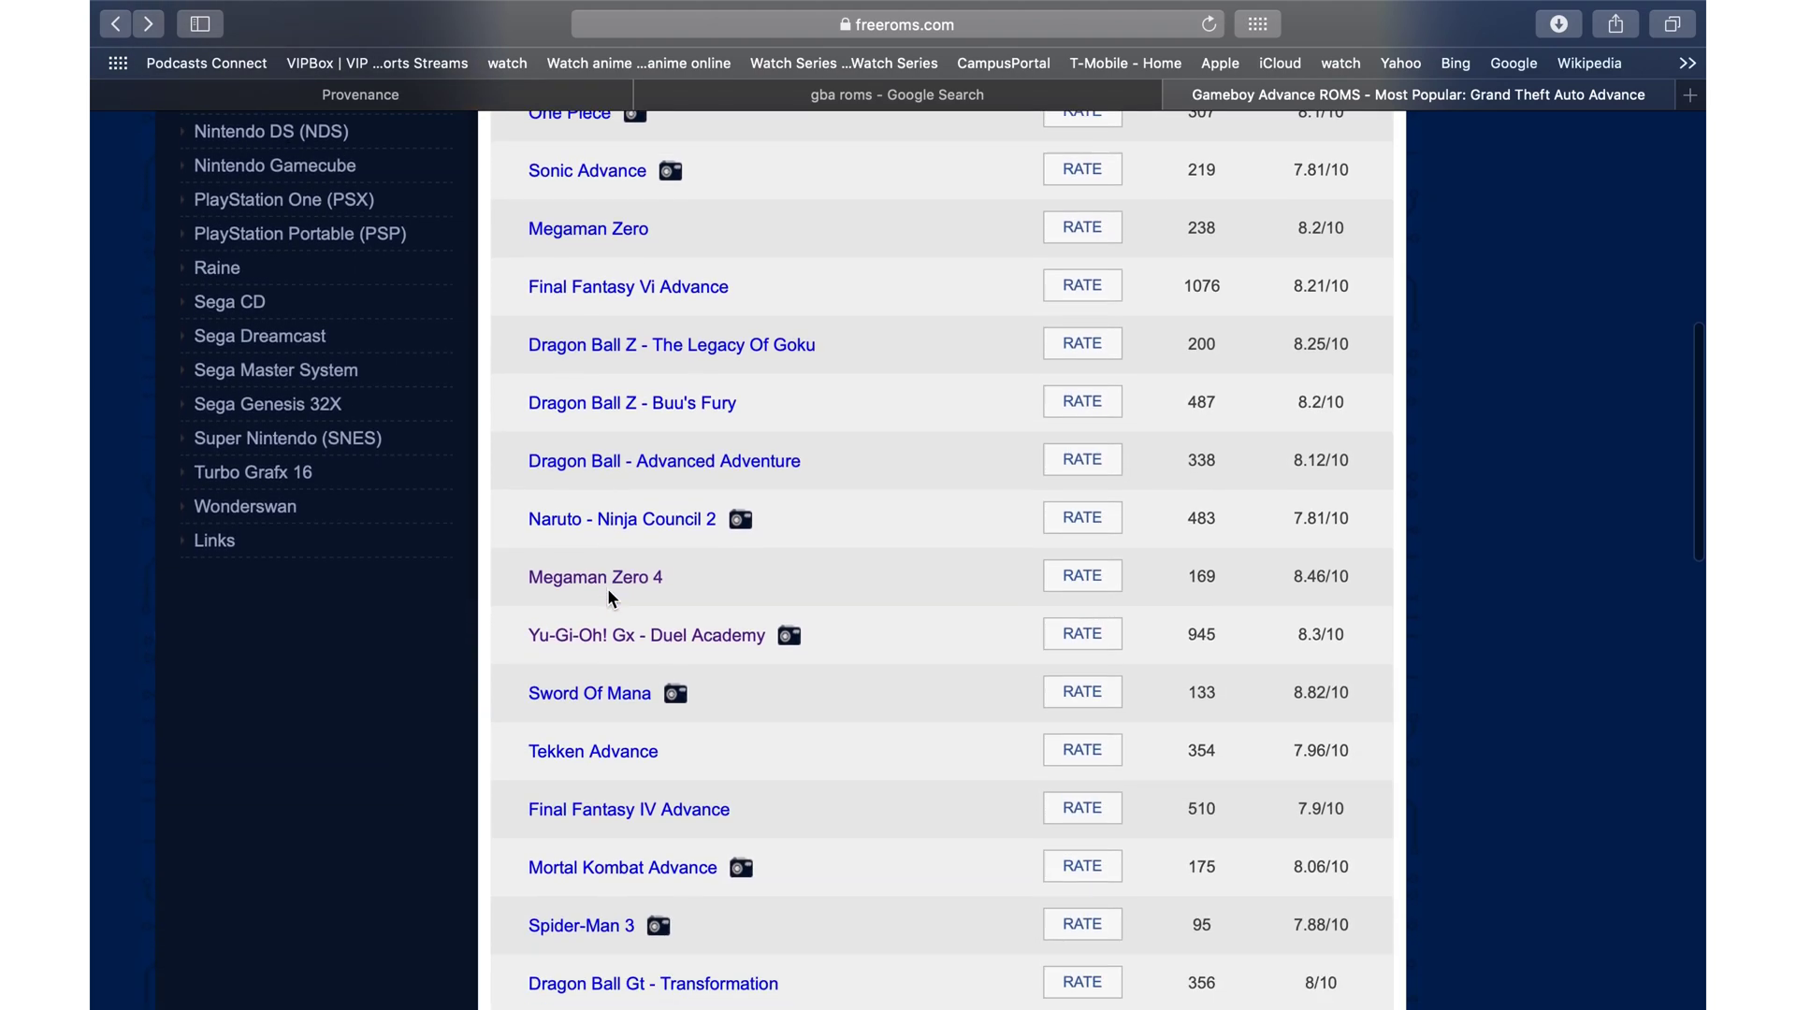
scroll(609, 597, "down", 6)
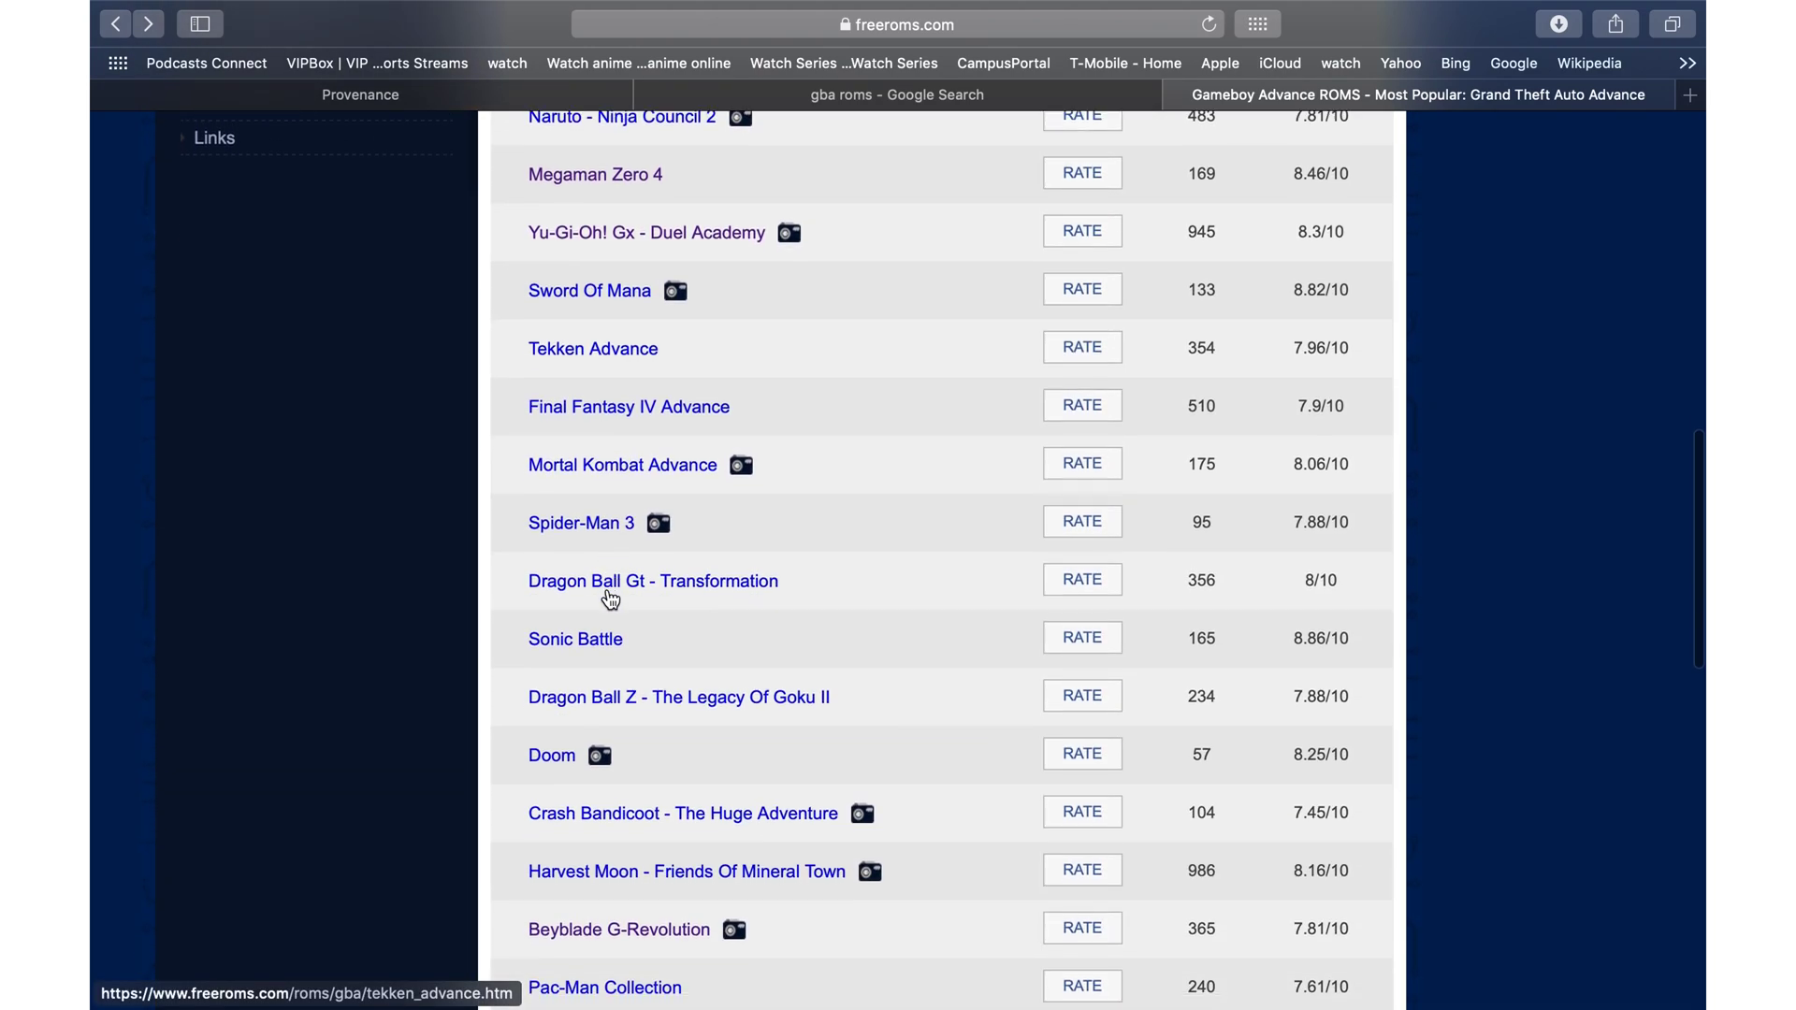
scroll(611, 599, "down", 2)
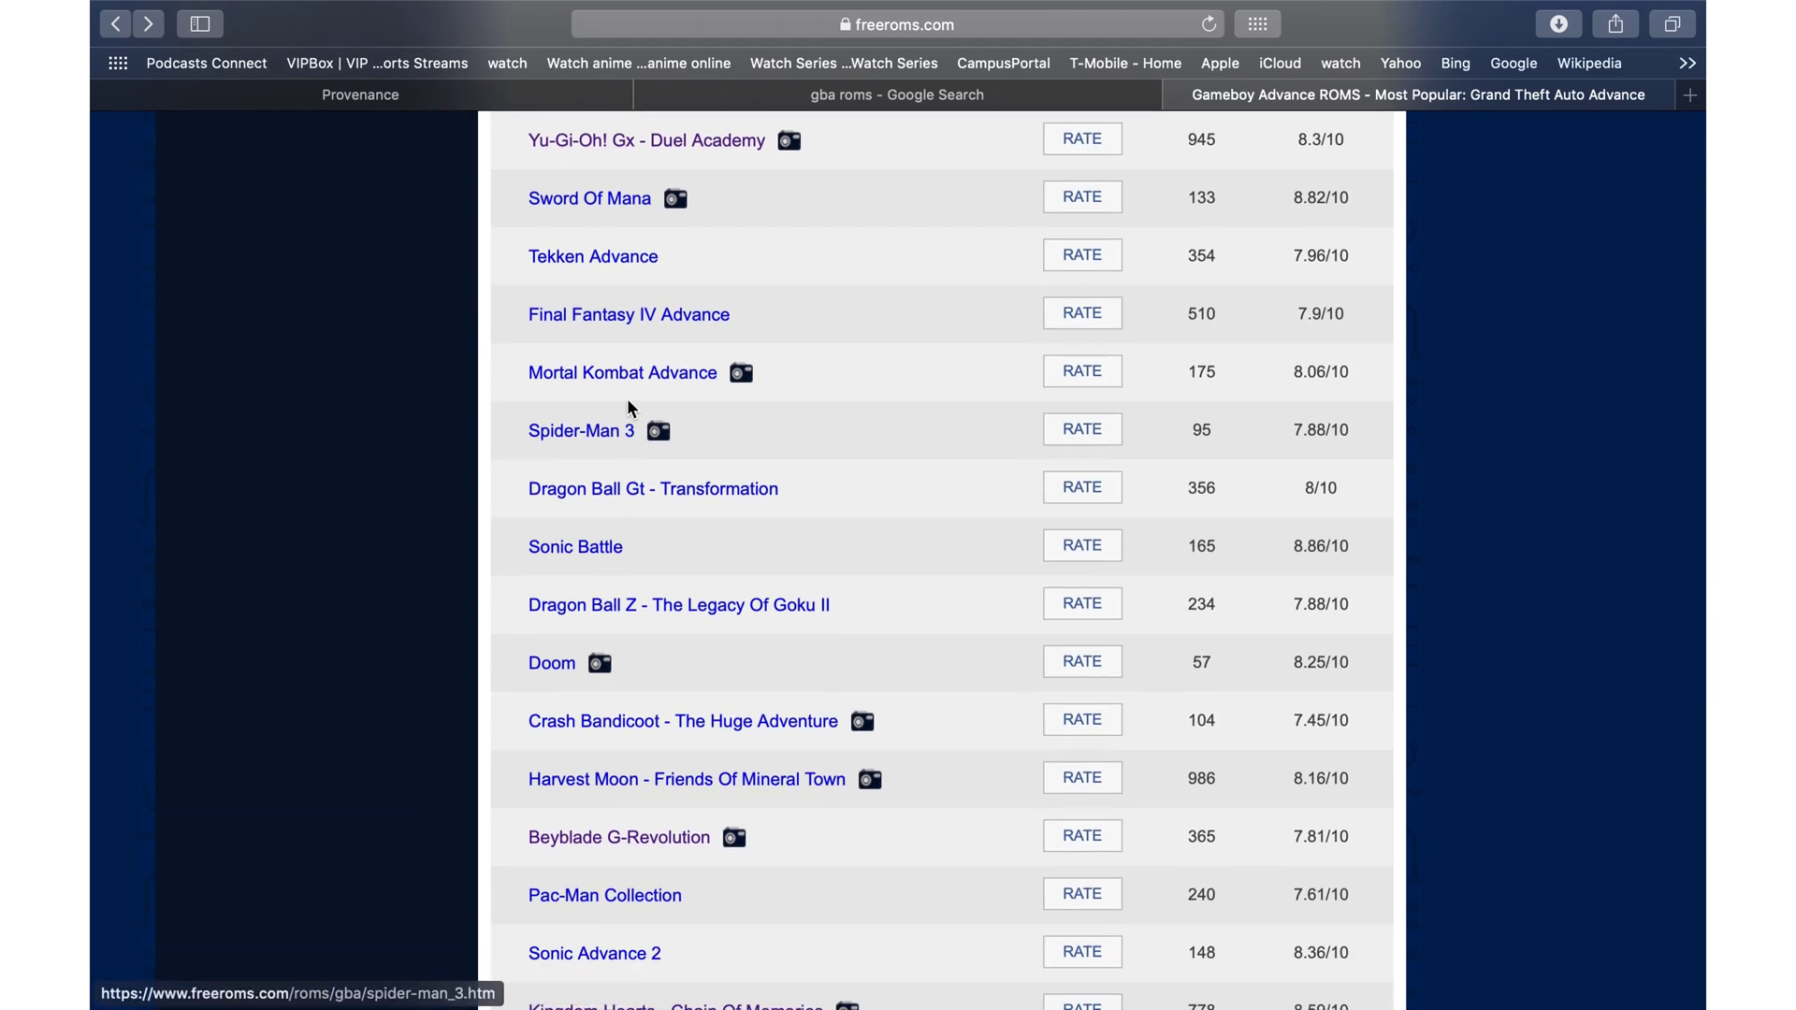
Direct-download the 5.61 MB Mortal Kombat Advance zip, then go back to the Provenance uploader tab.
left_click(639, 374)
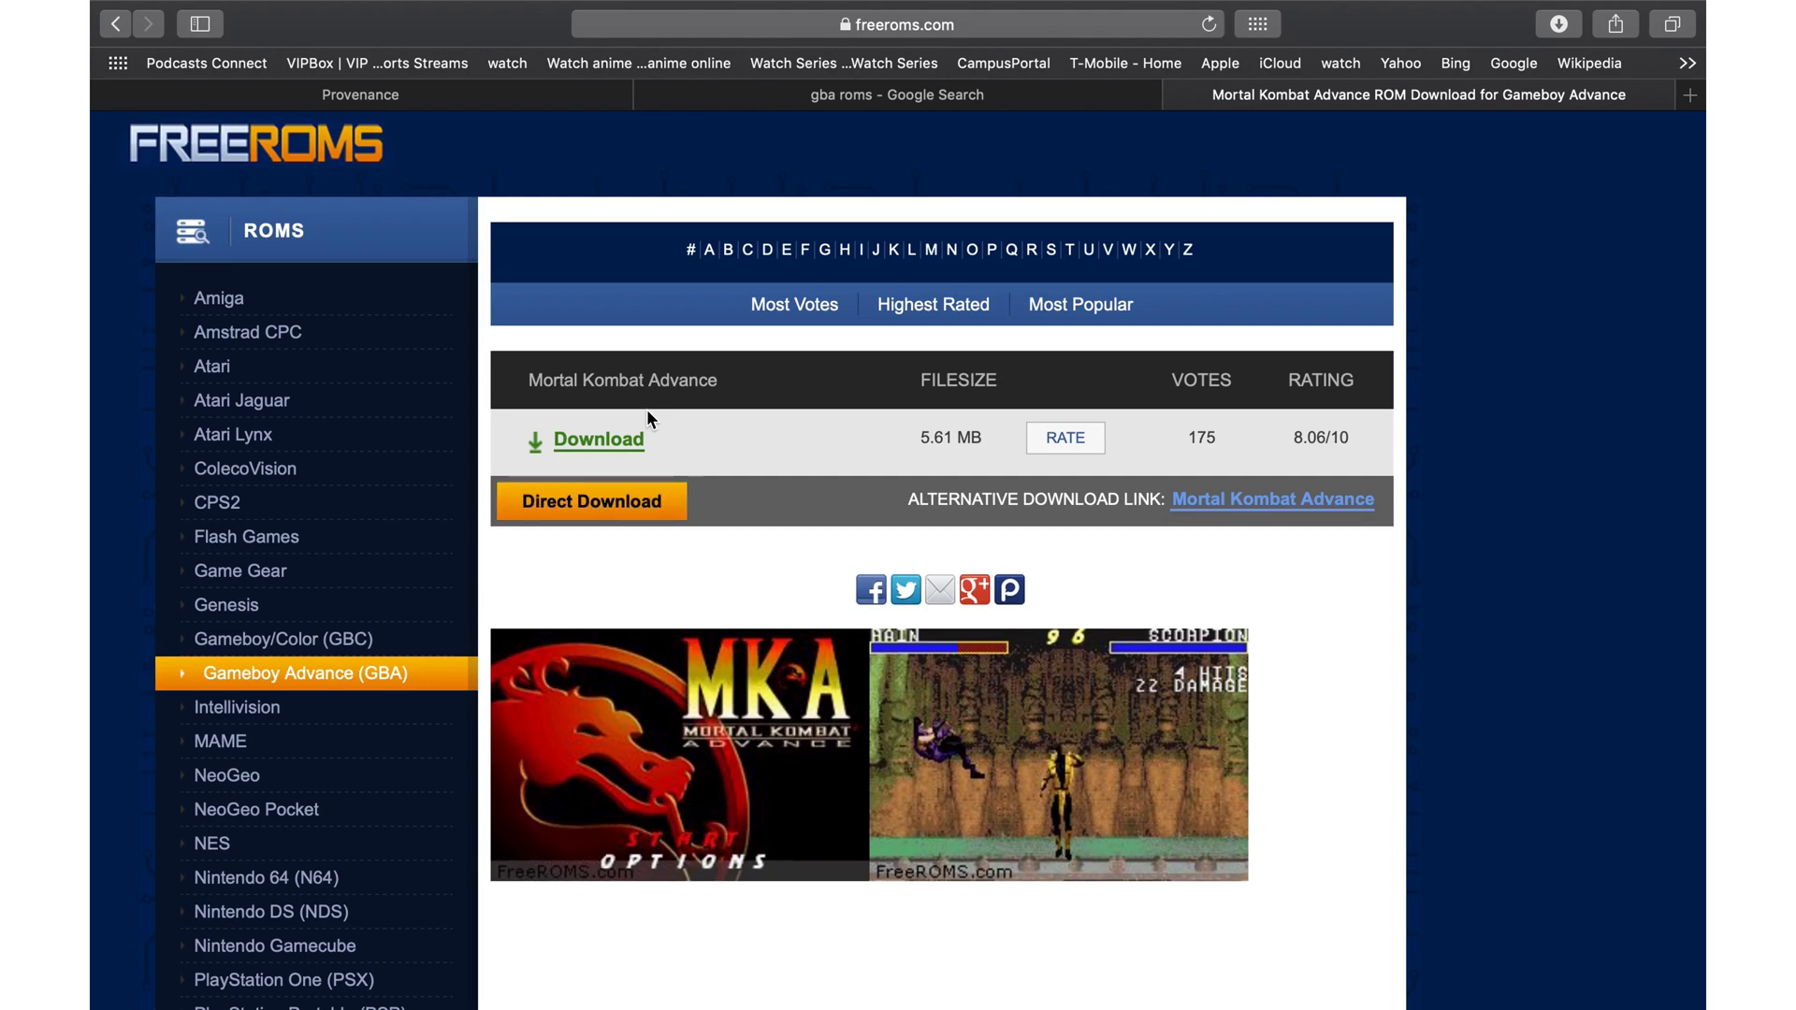
left_click(618, 503)
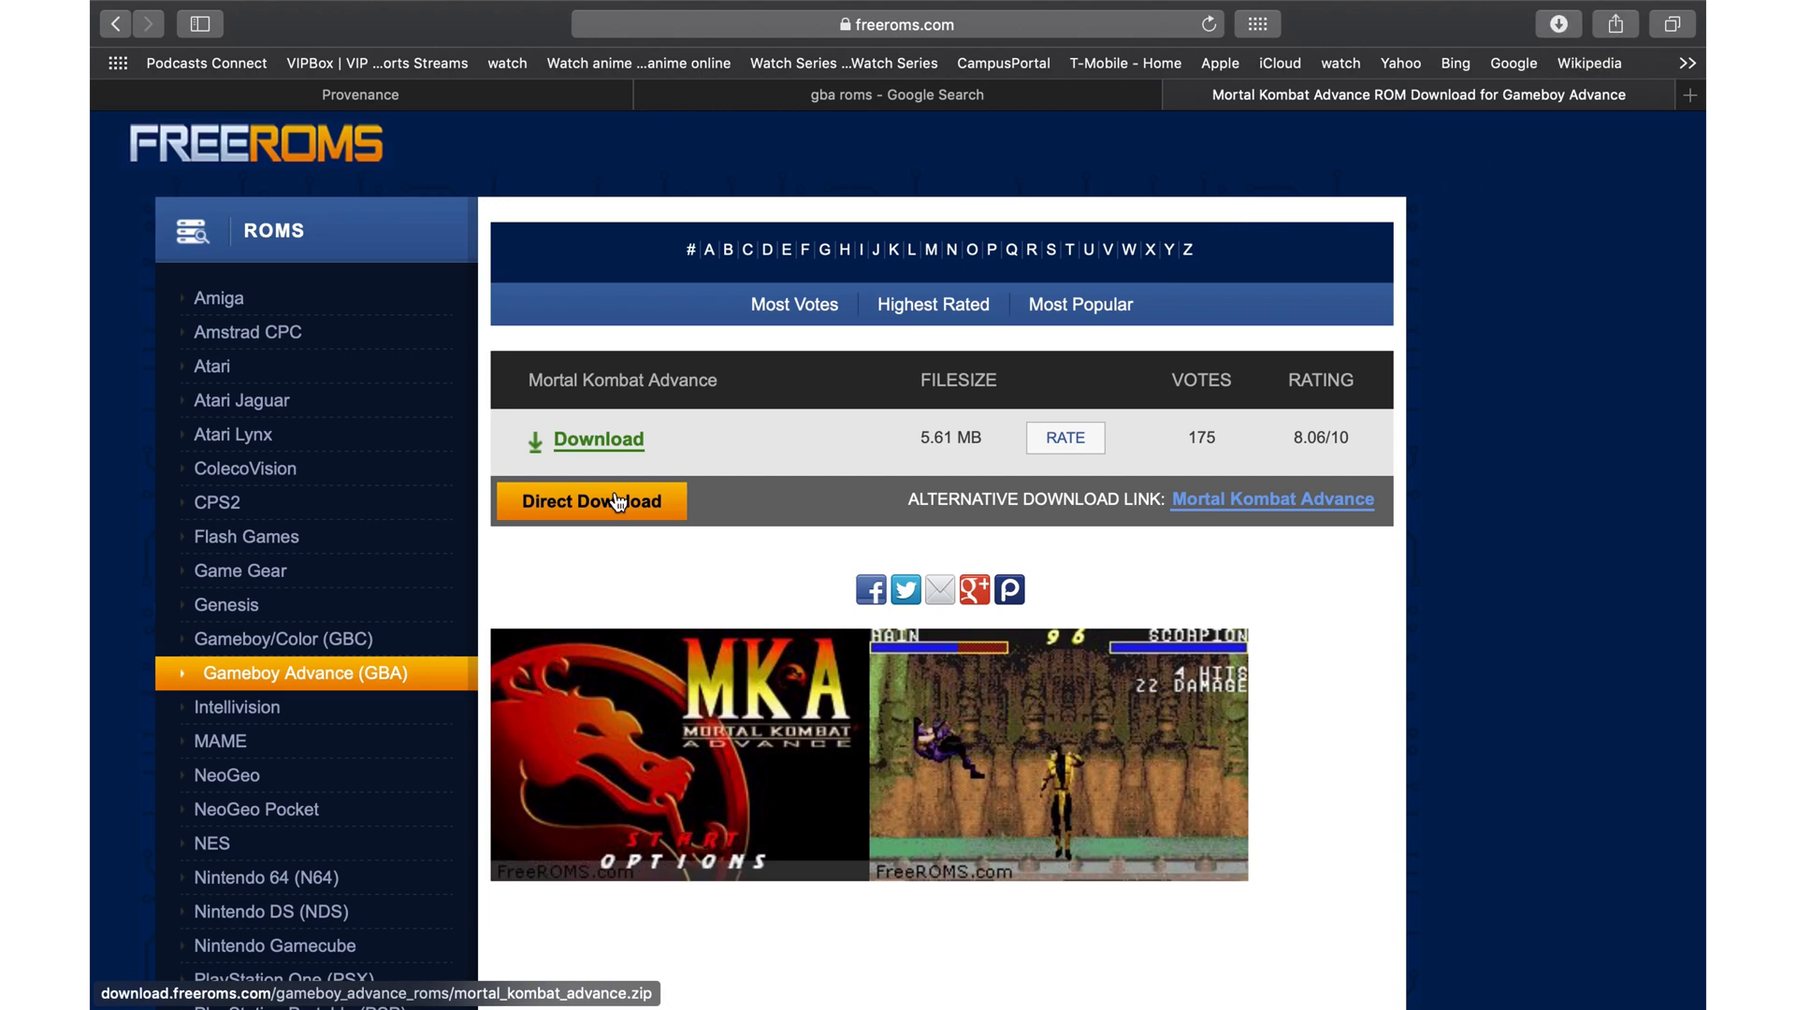
left_click(1555, 27)
left_click(883, 178)
left_click(538, 105)
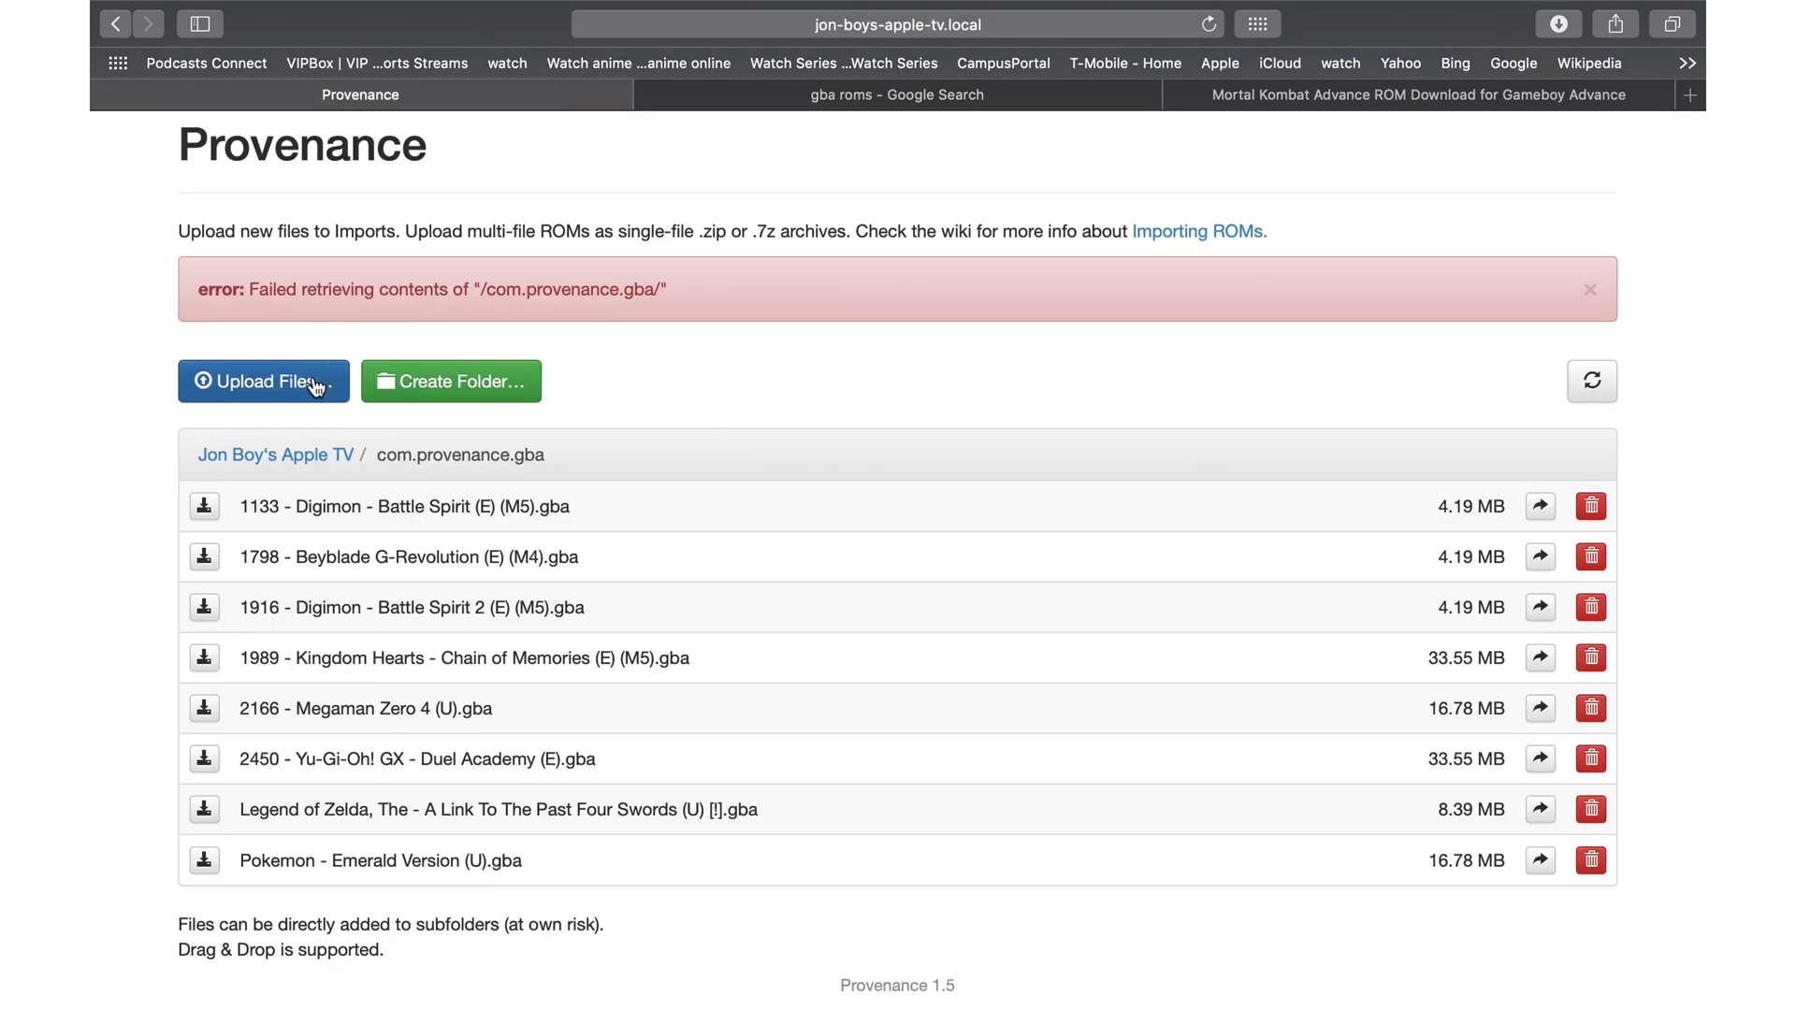
Upload '0951 - Mortal Kombat Advance (E).gba' from the mortal_kombat_advance Downloads folder.
left_click(316, 383)
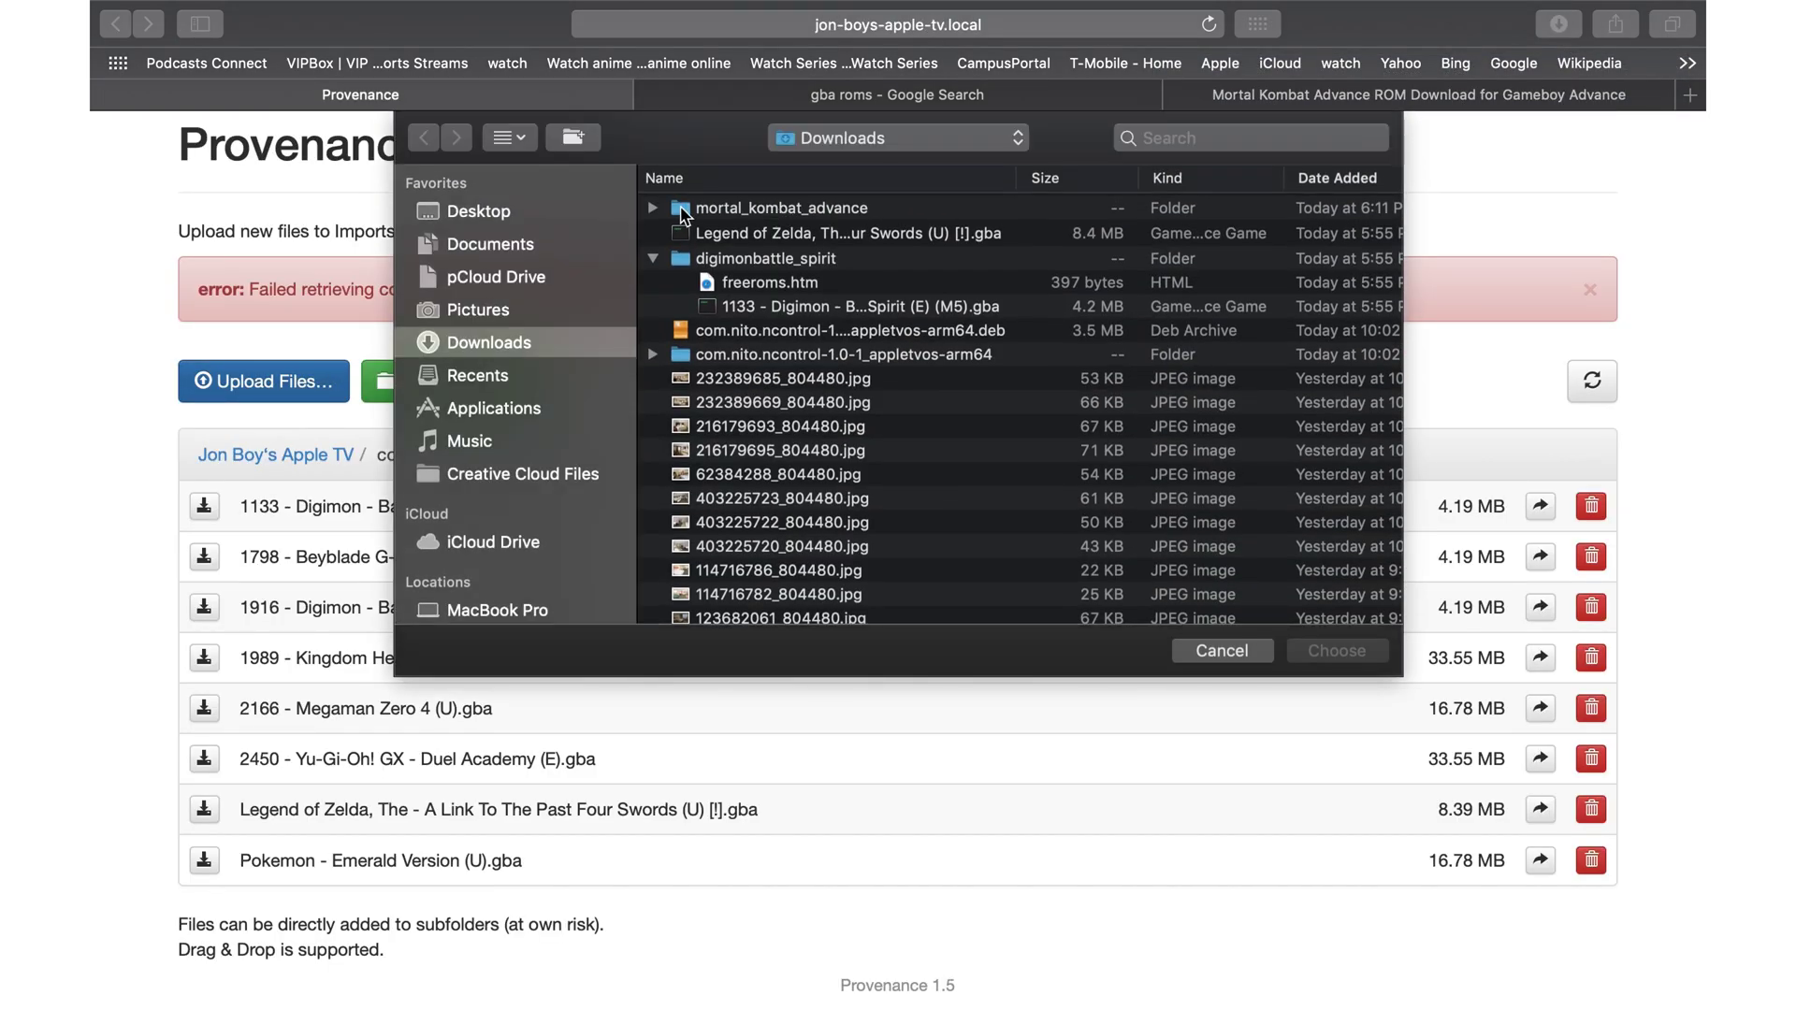
left_click(653, 211)
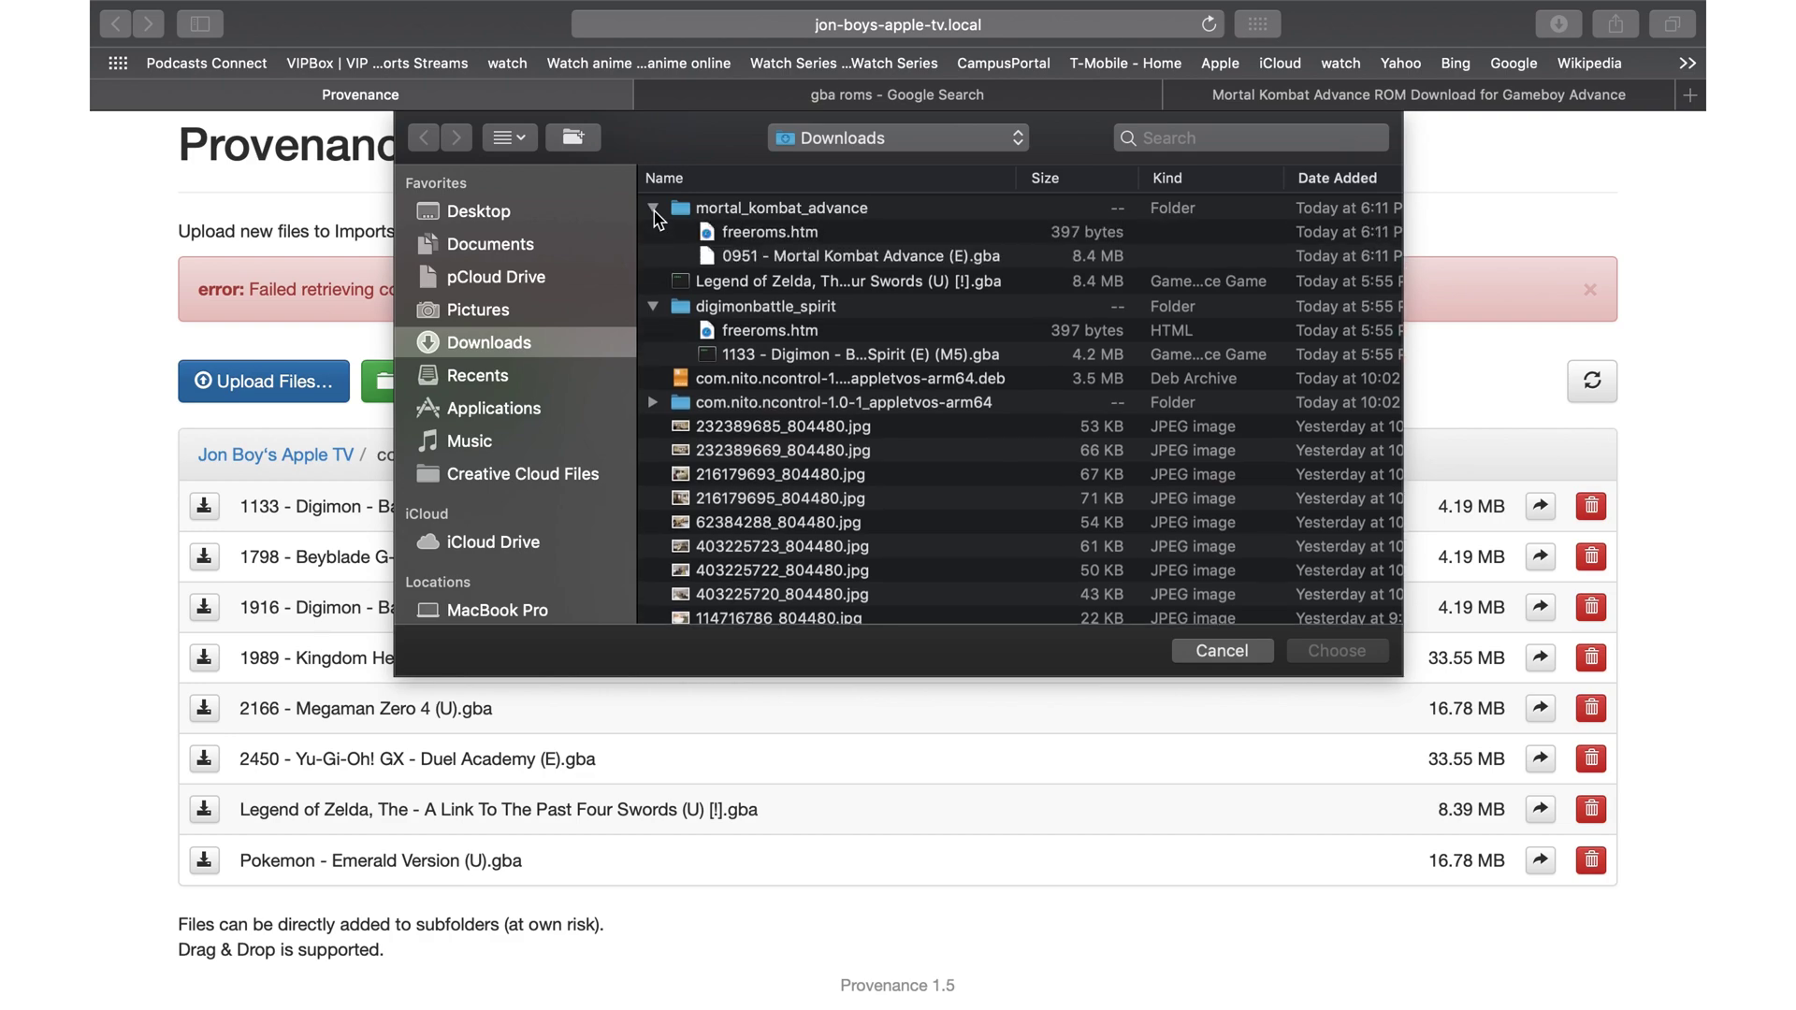
left_click(754, 262)
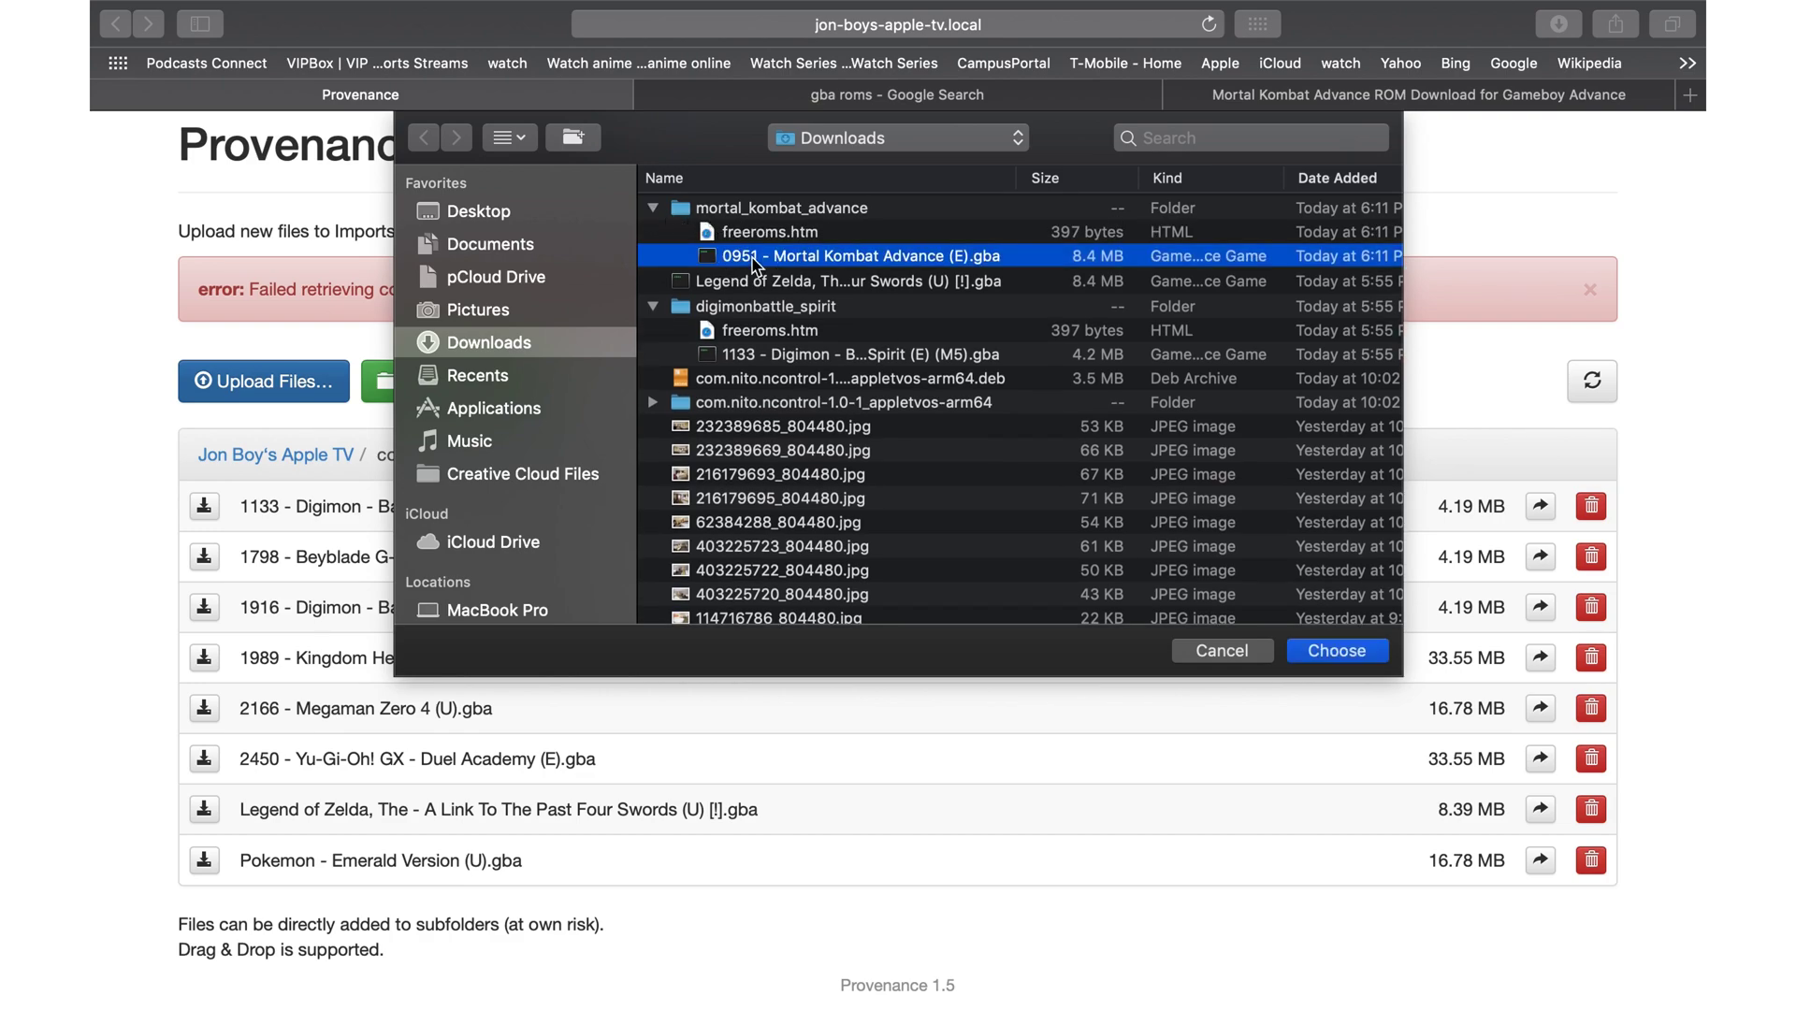
left_click(1373, 654)
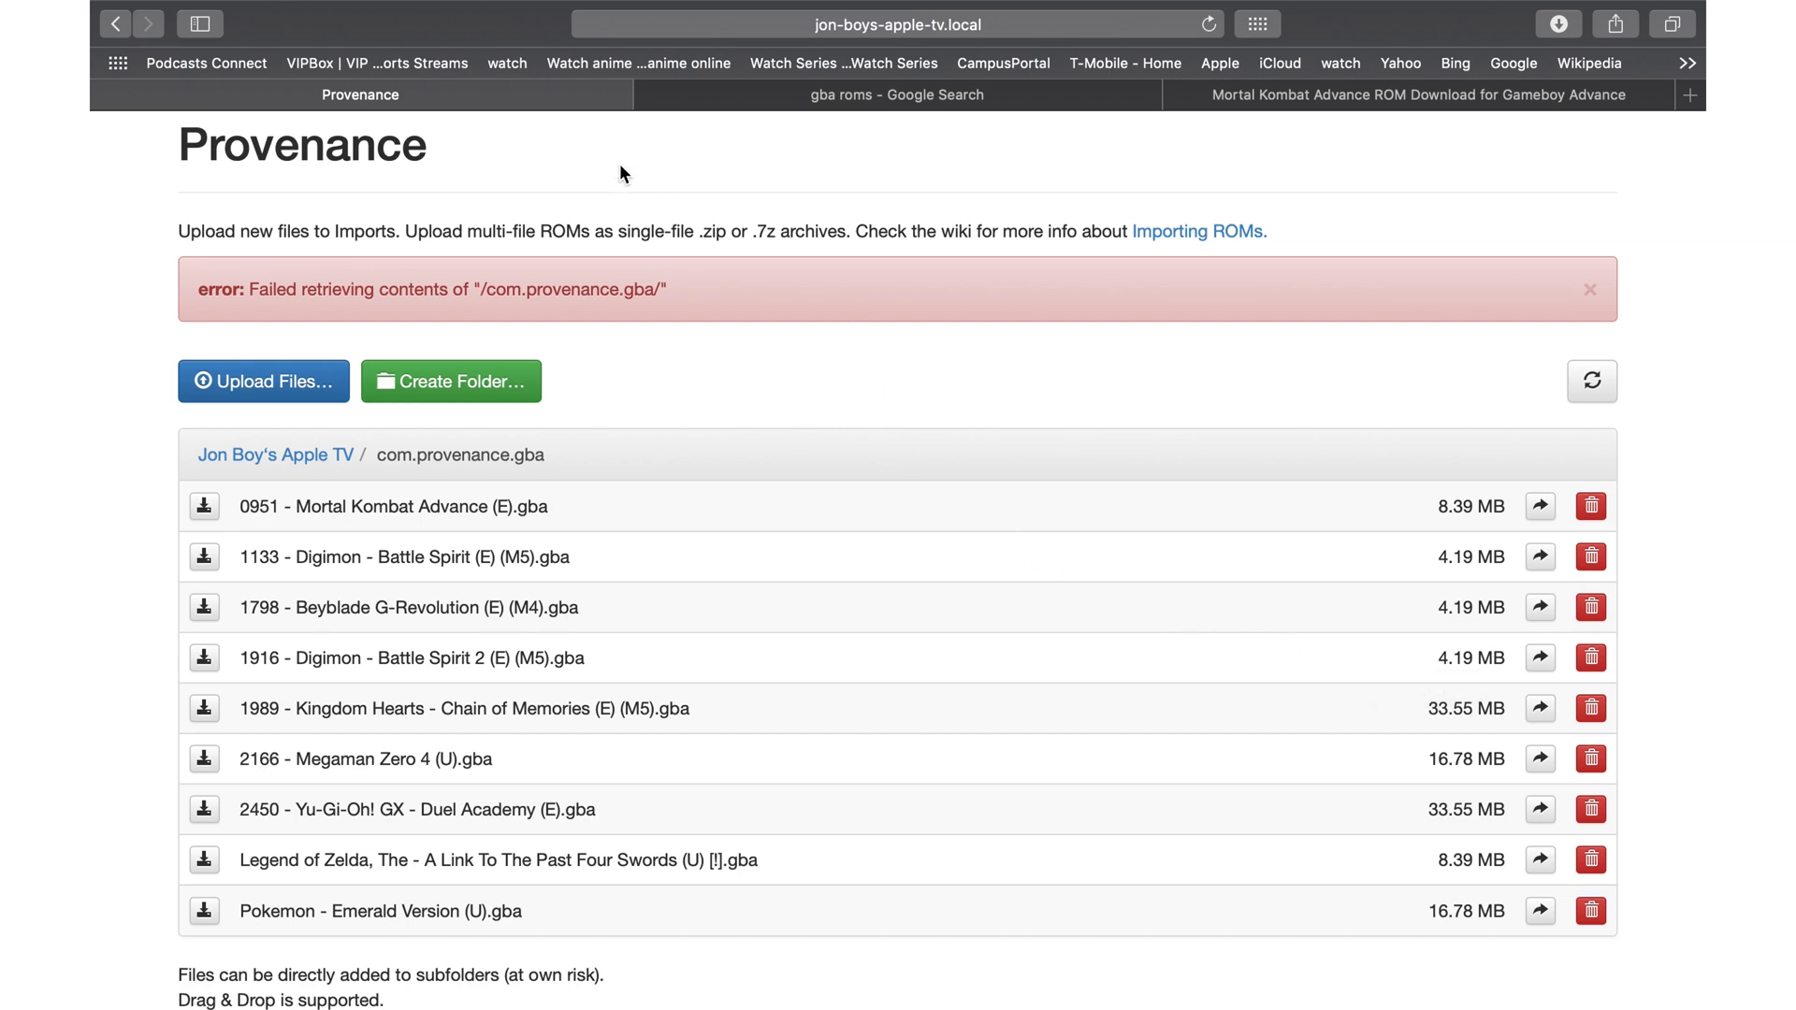
mouse_move(215, 4)
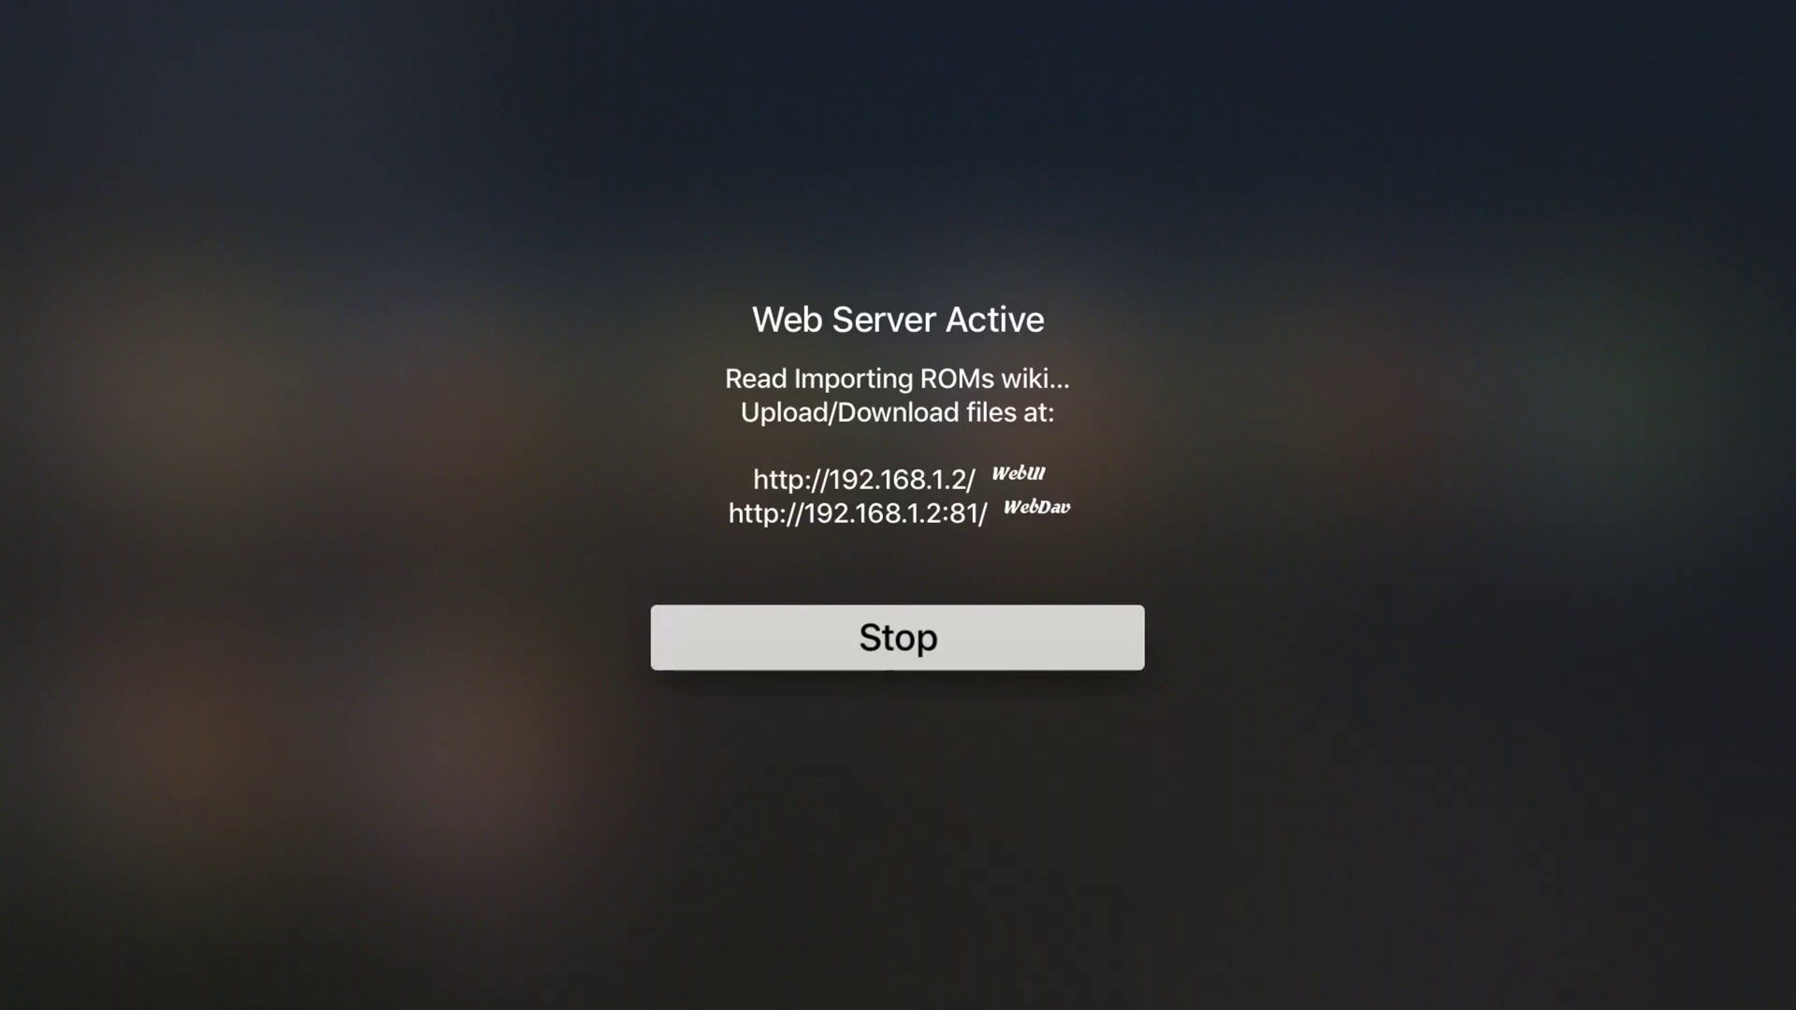
Stop the web server and switch to Provenance's Settings section.
key("Return")
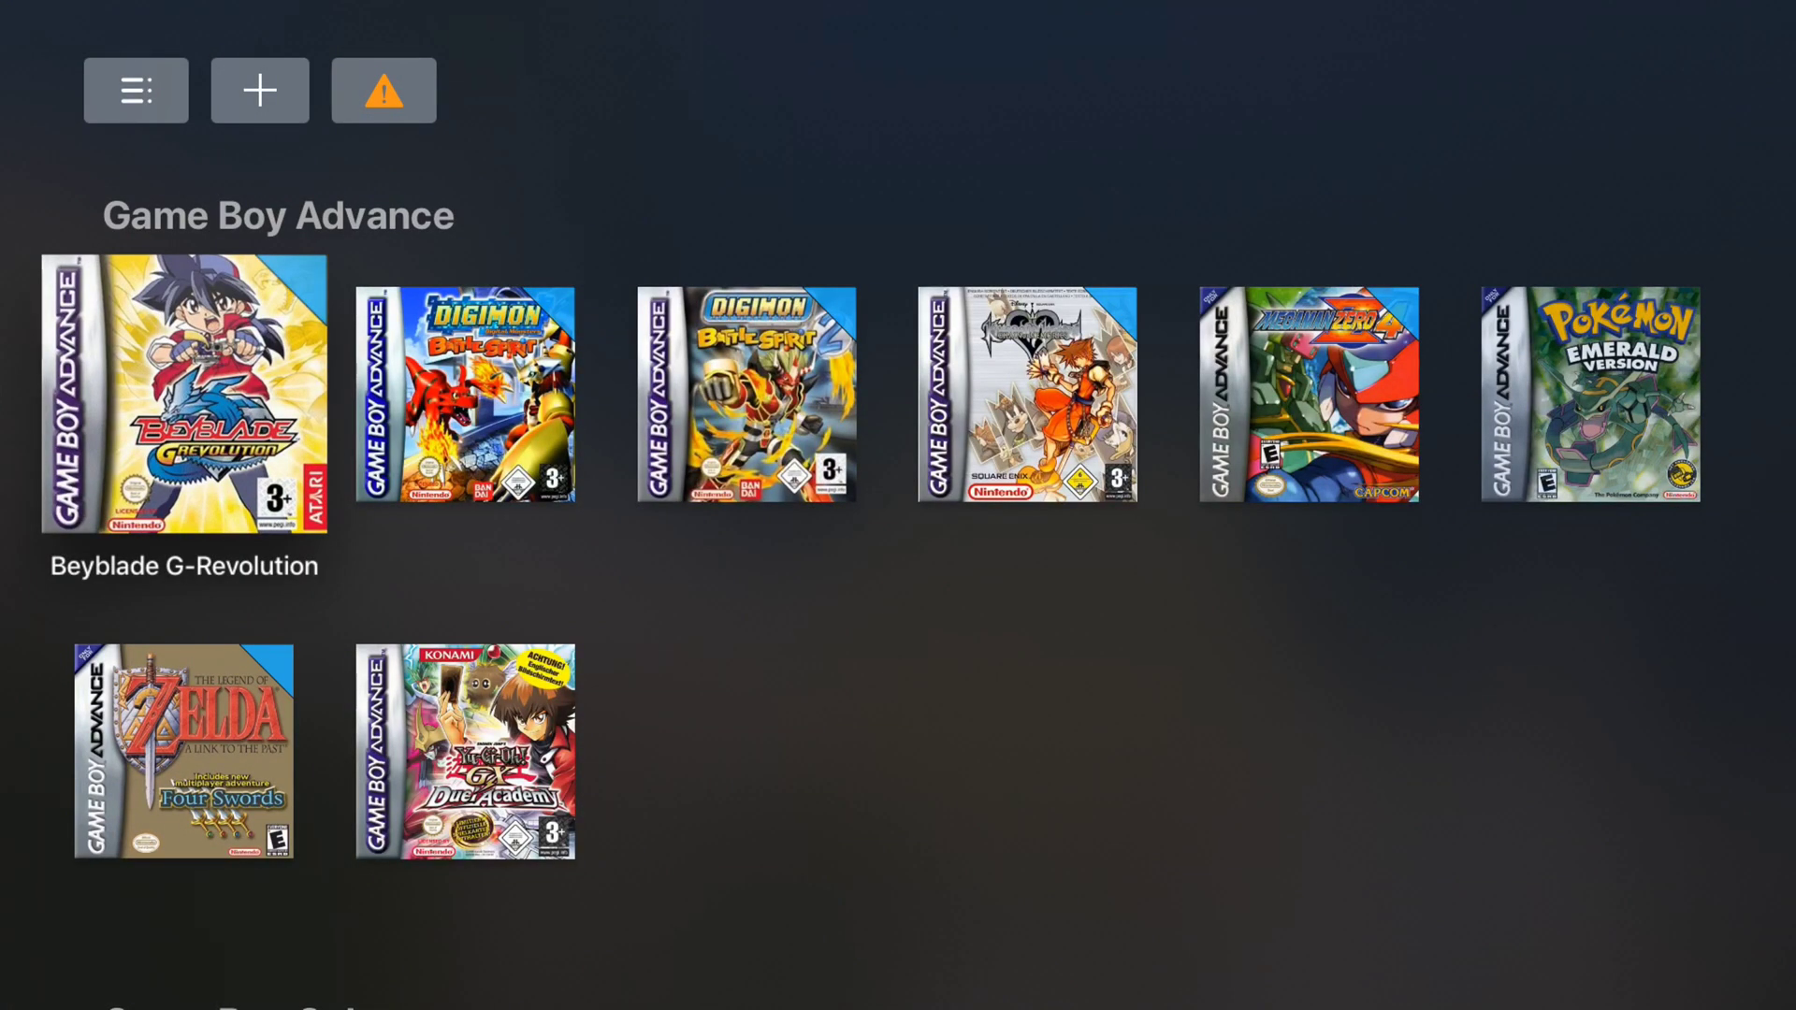
key("Up")
key("Right")
key("Right")
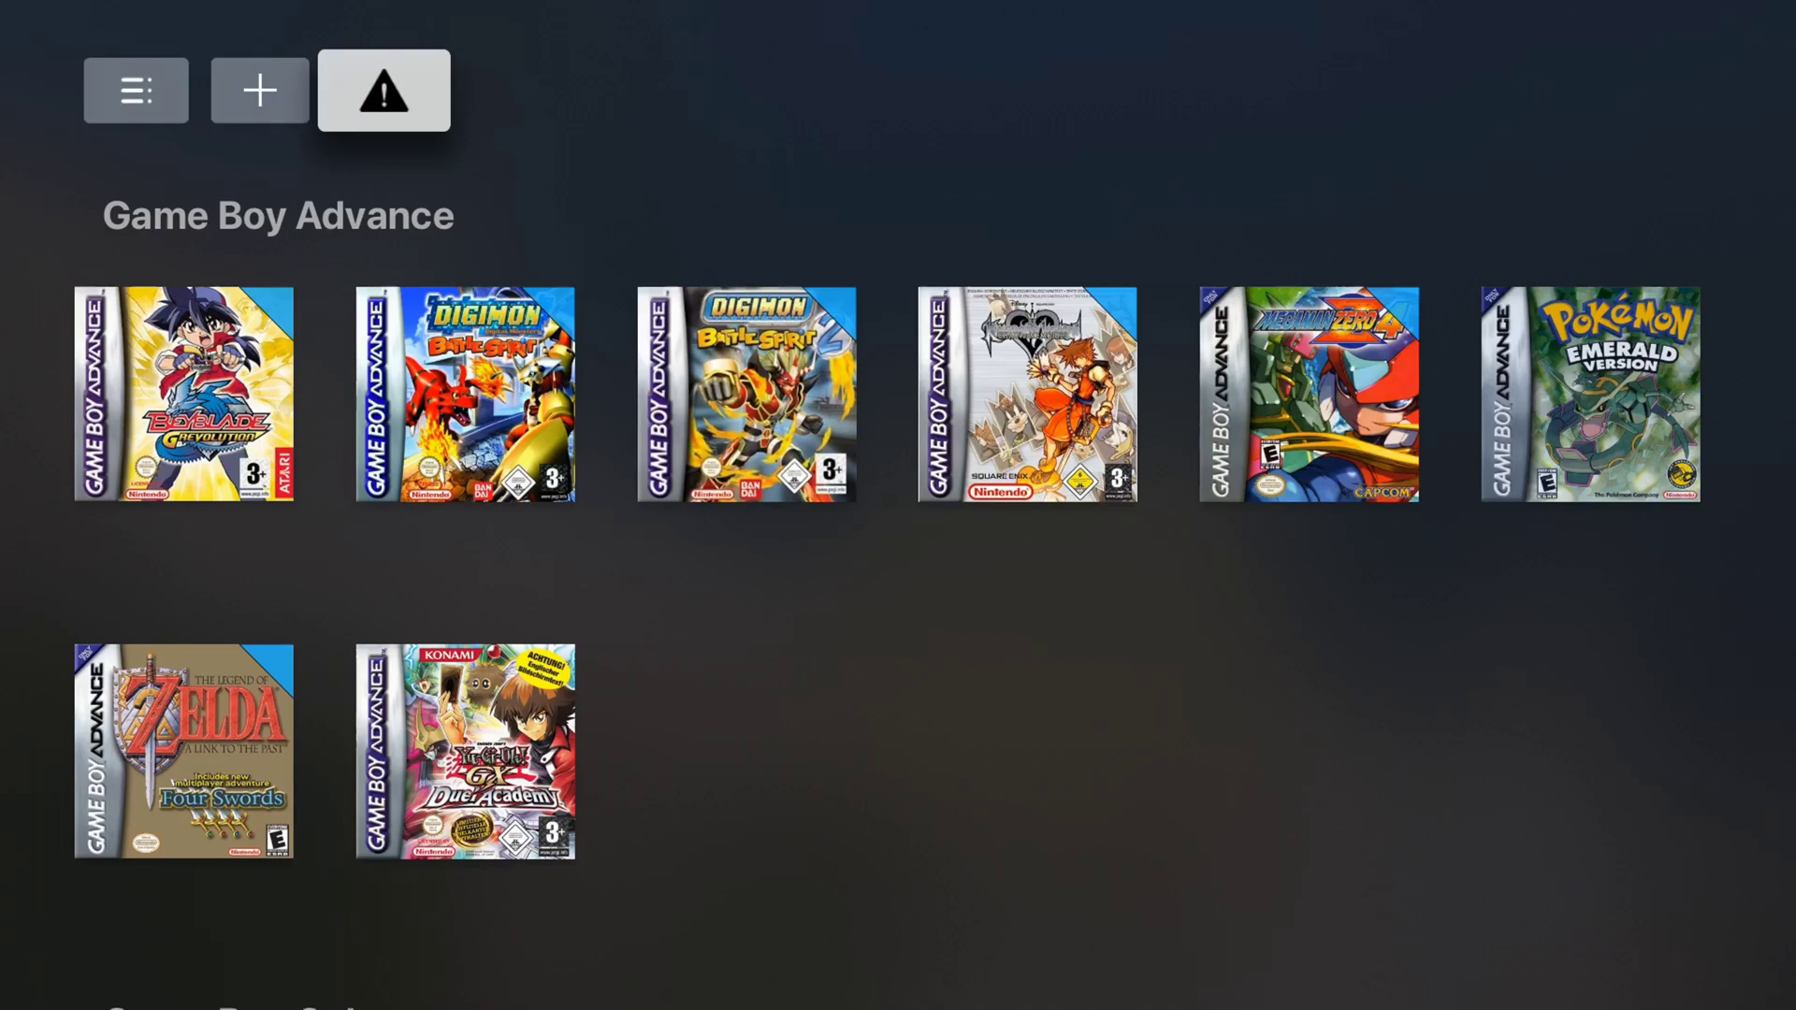
key("Up")
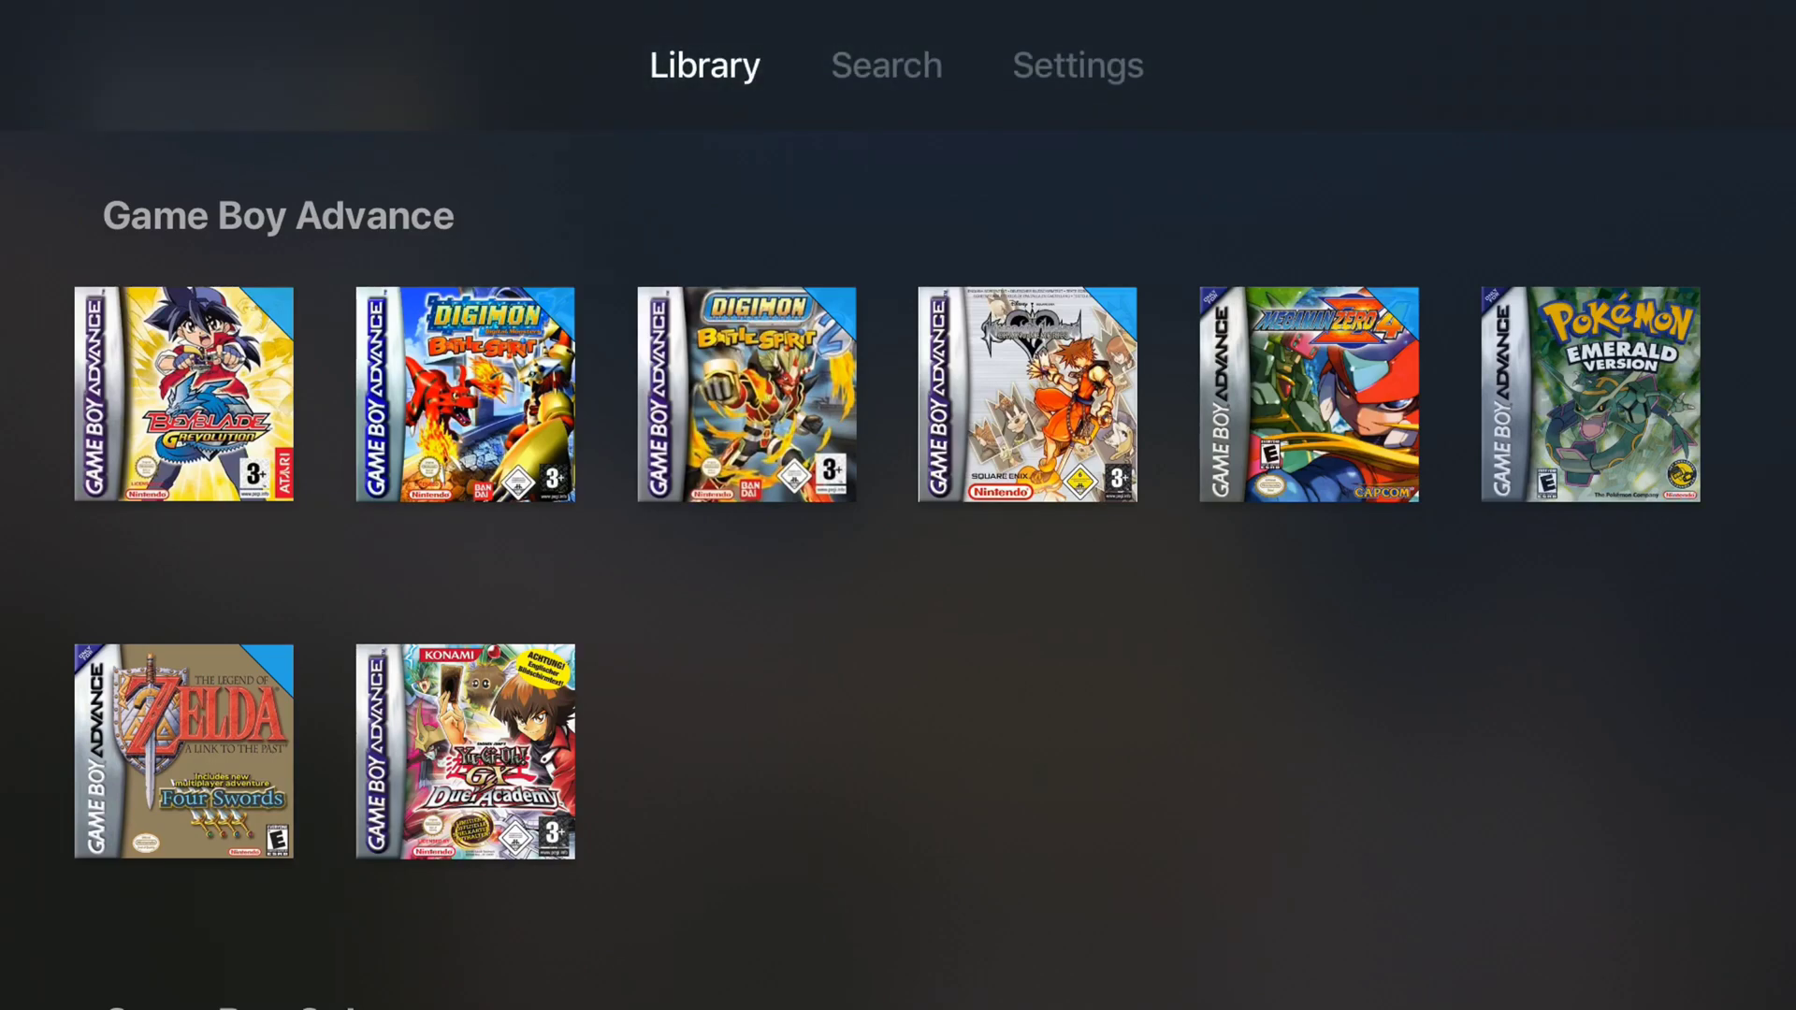
key("Right")
key("Right")
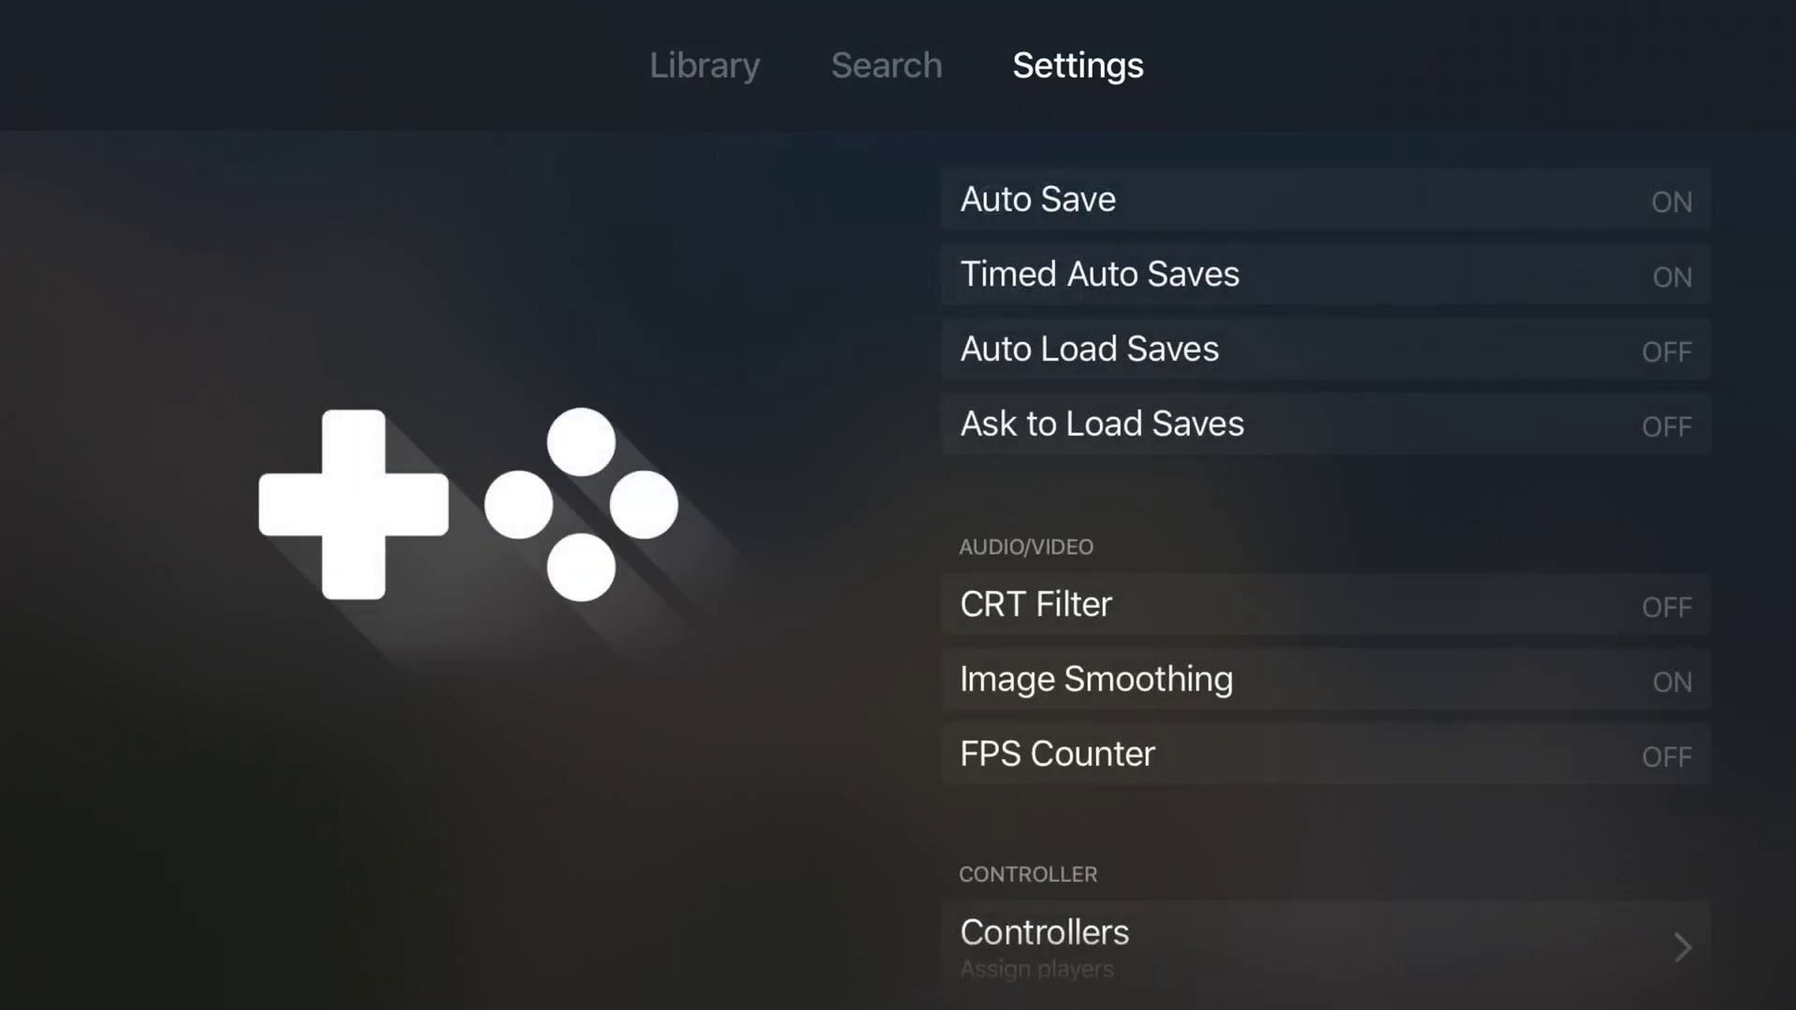
Scroll Settings down to the build info (version 1.5 Beta), then exit to the home screen.
key("Down")
key("Down")
key("Down")
key("Down")
key("Down")
key("Down")
key("Down")
key("Down")
key("Down")
key("Down")
key("Down")
key("Down")
key("Down")
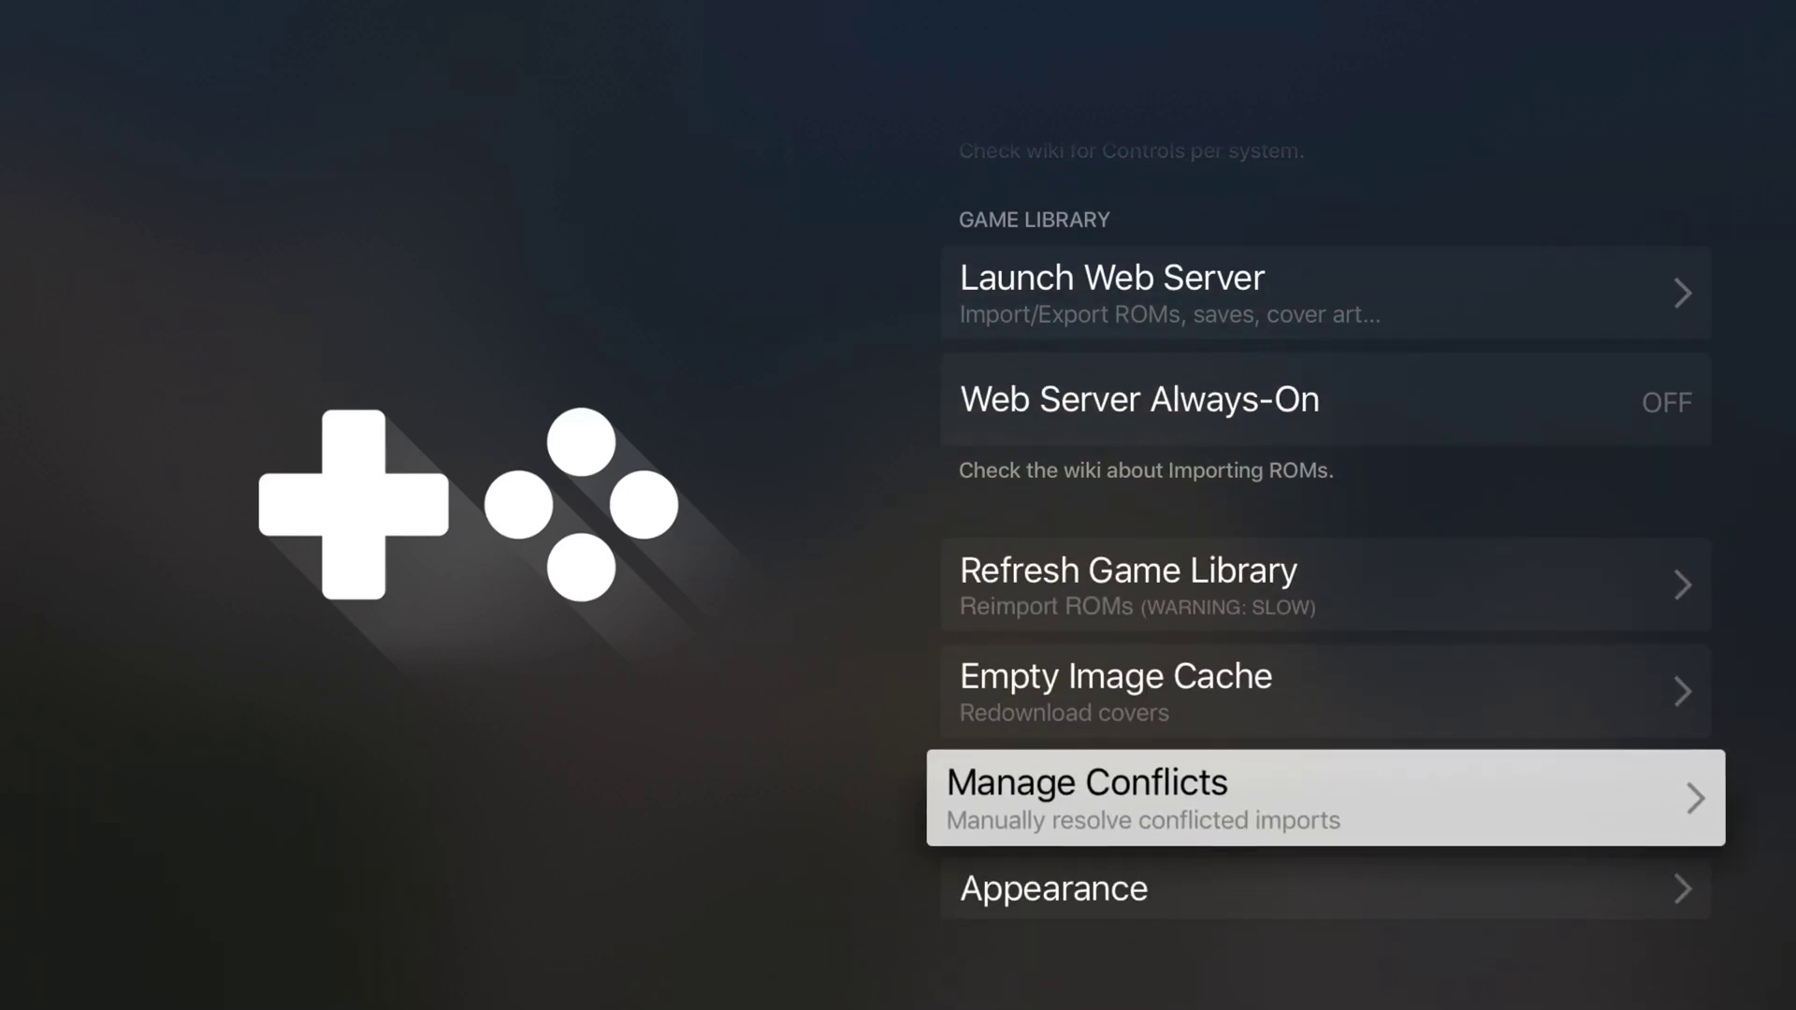
key("Down")
key("Down")
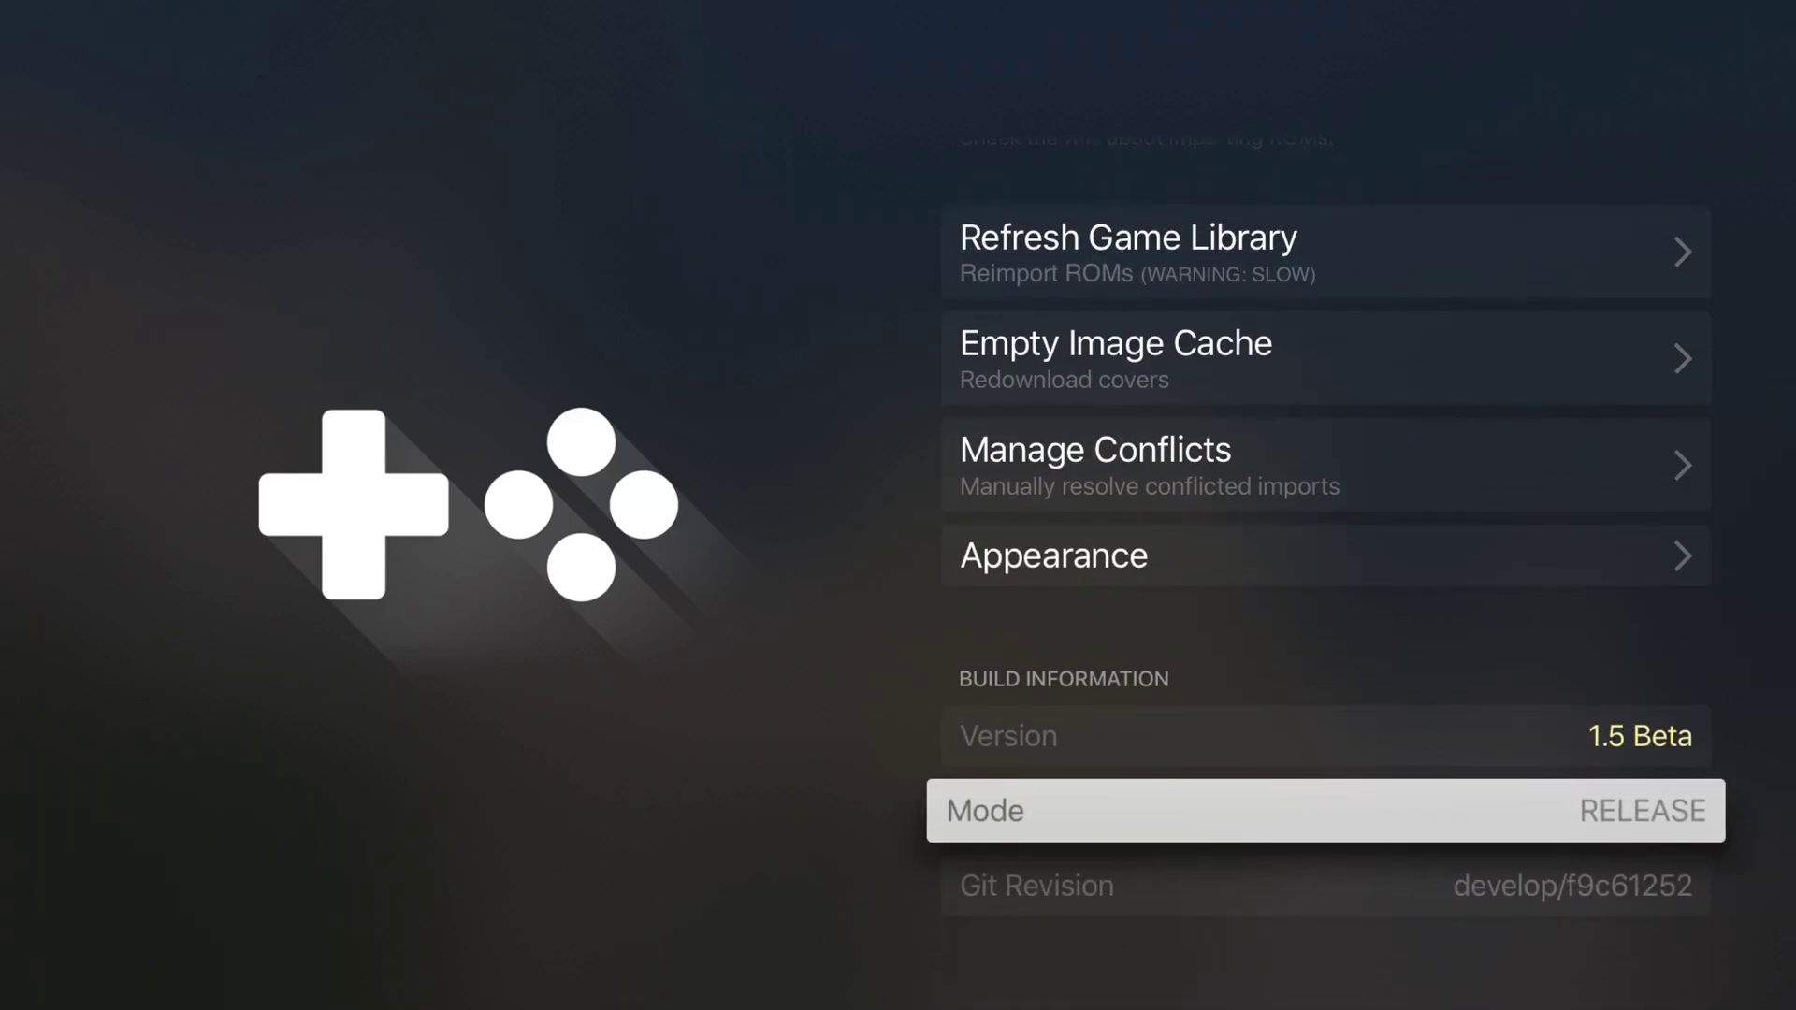
key("Escape")
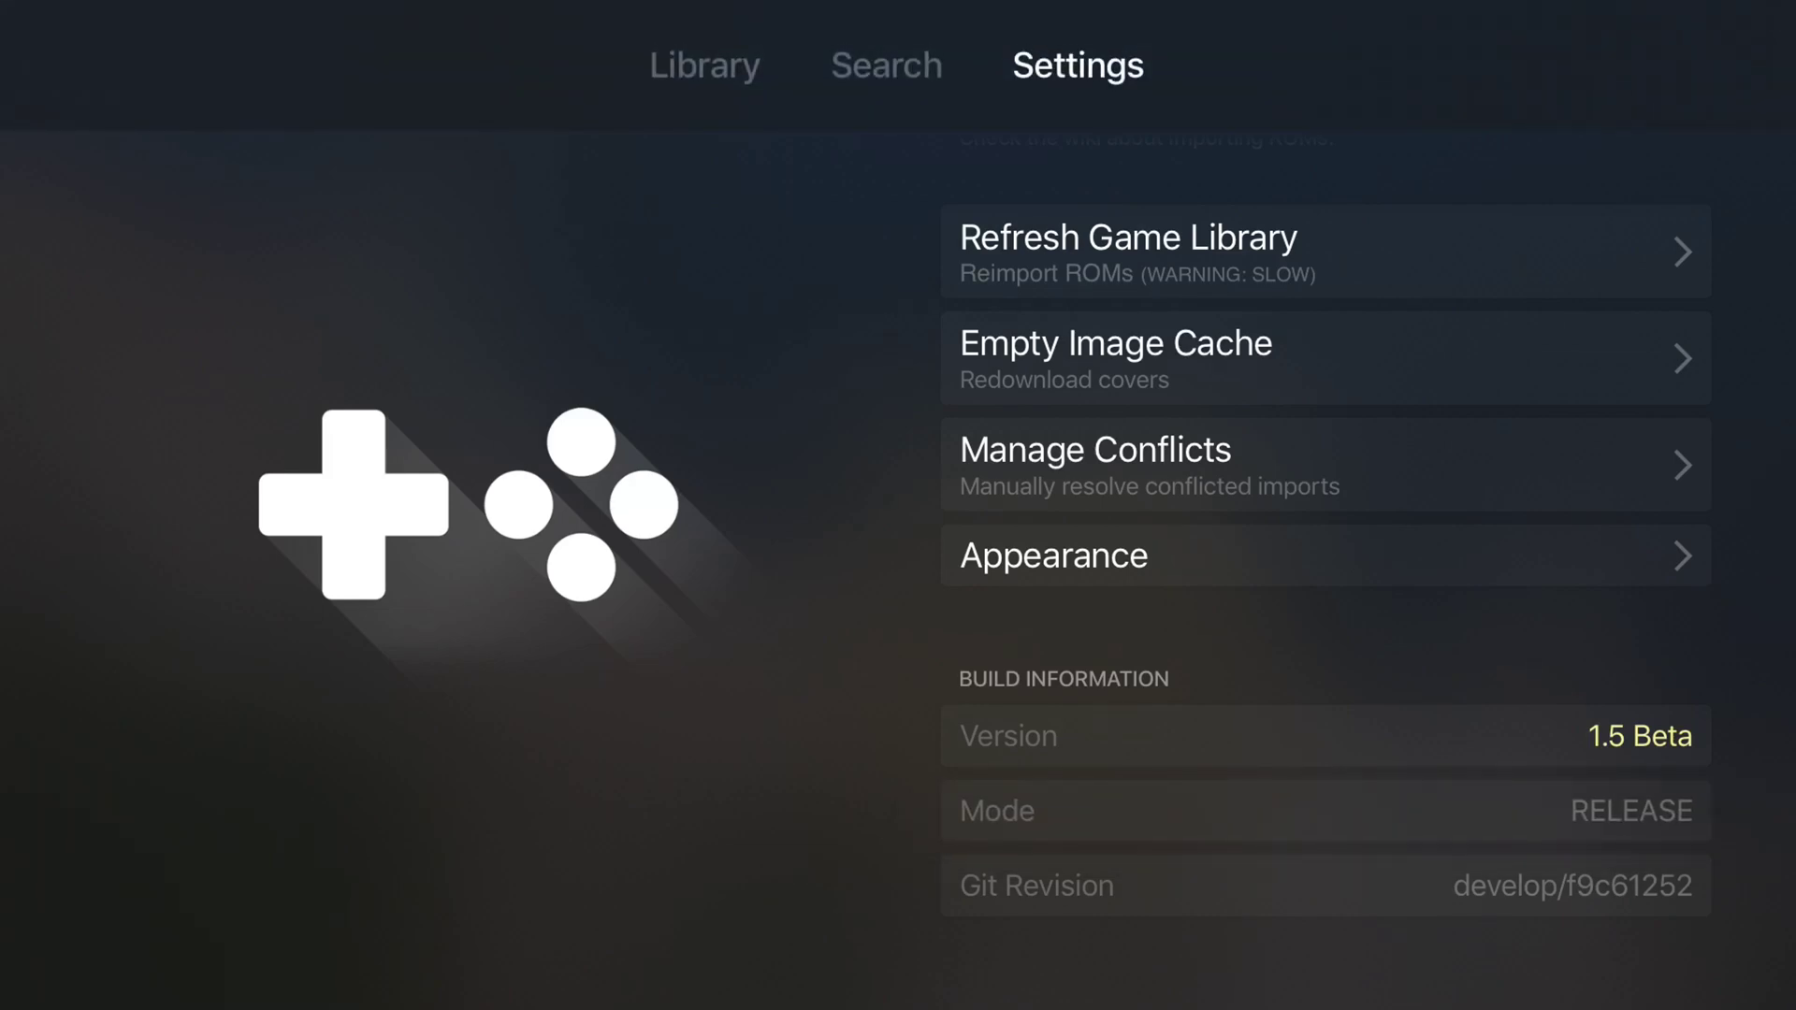
key("Escape")
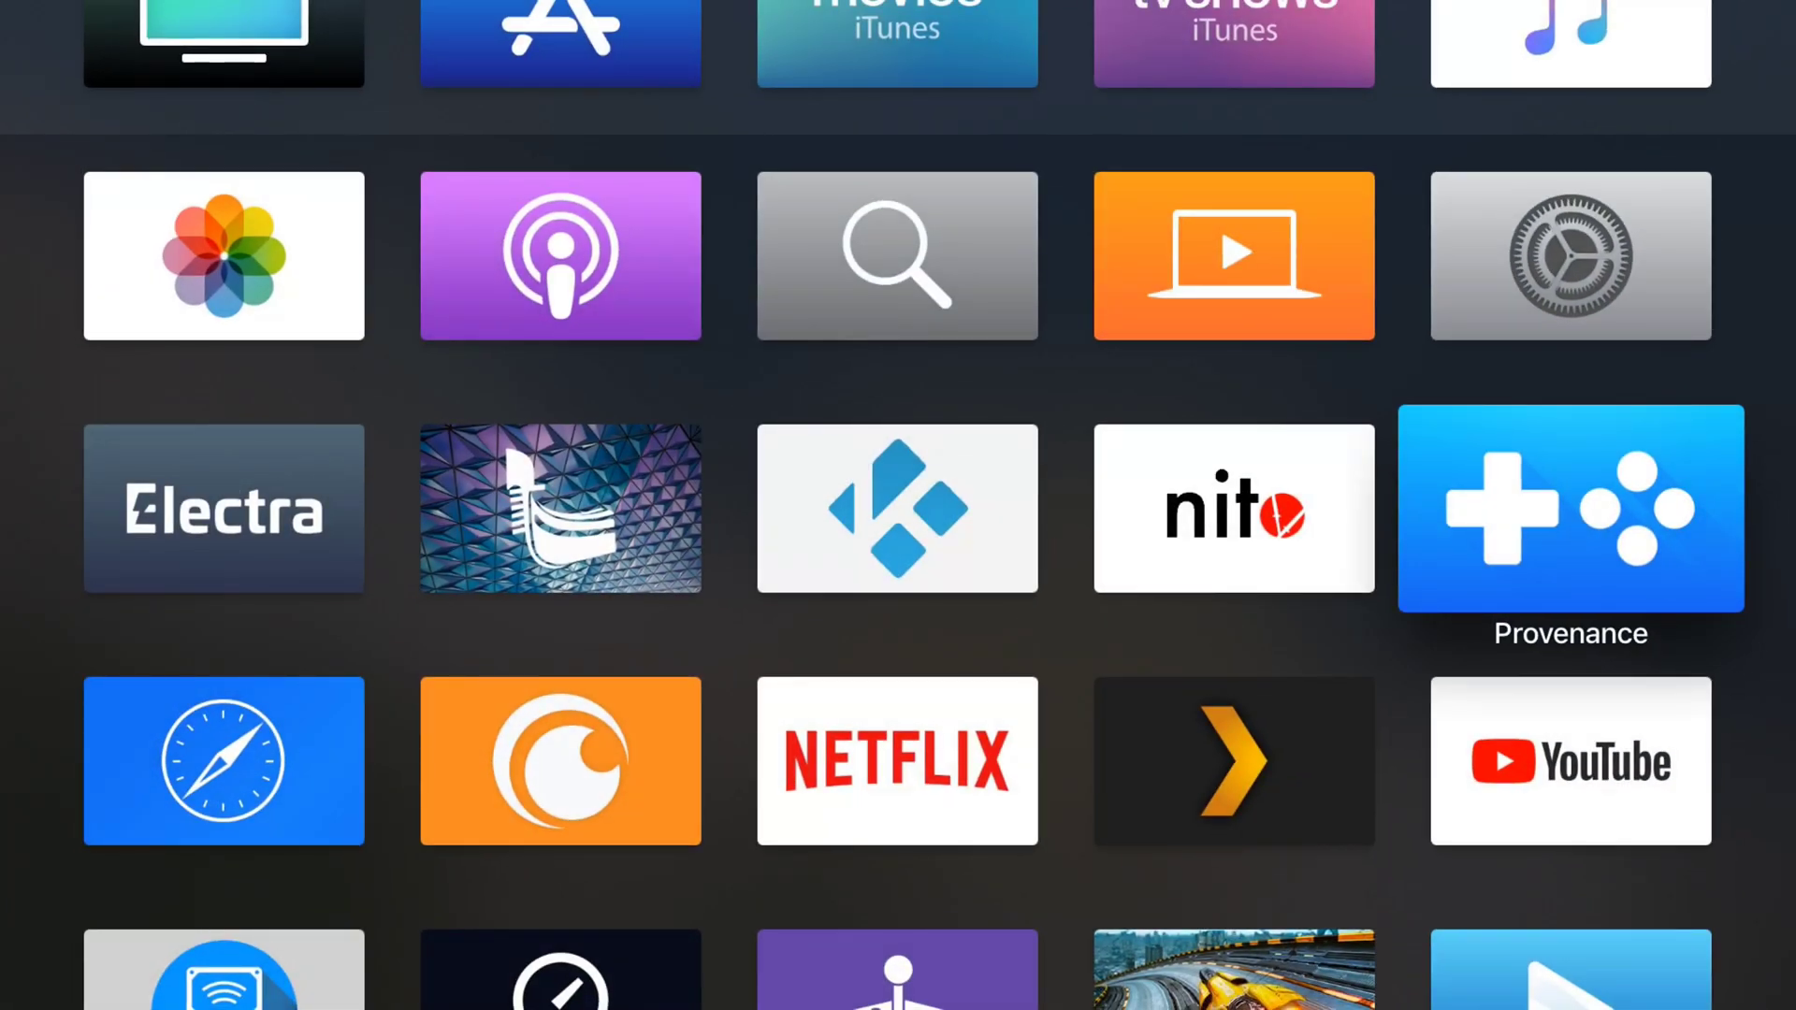
Use the app switcher to return home, then relaunch Provenance to reload its library.
key("Down")
key("Home")
key("Home")
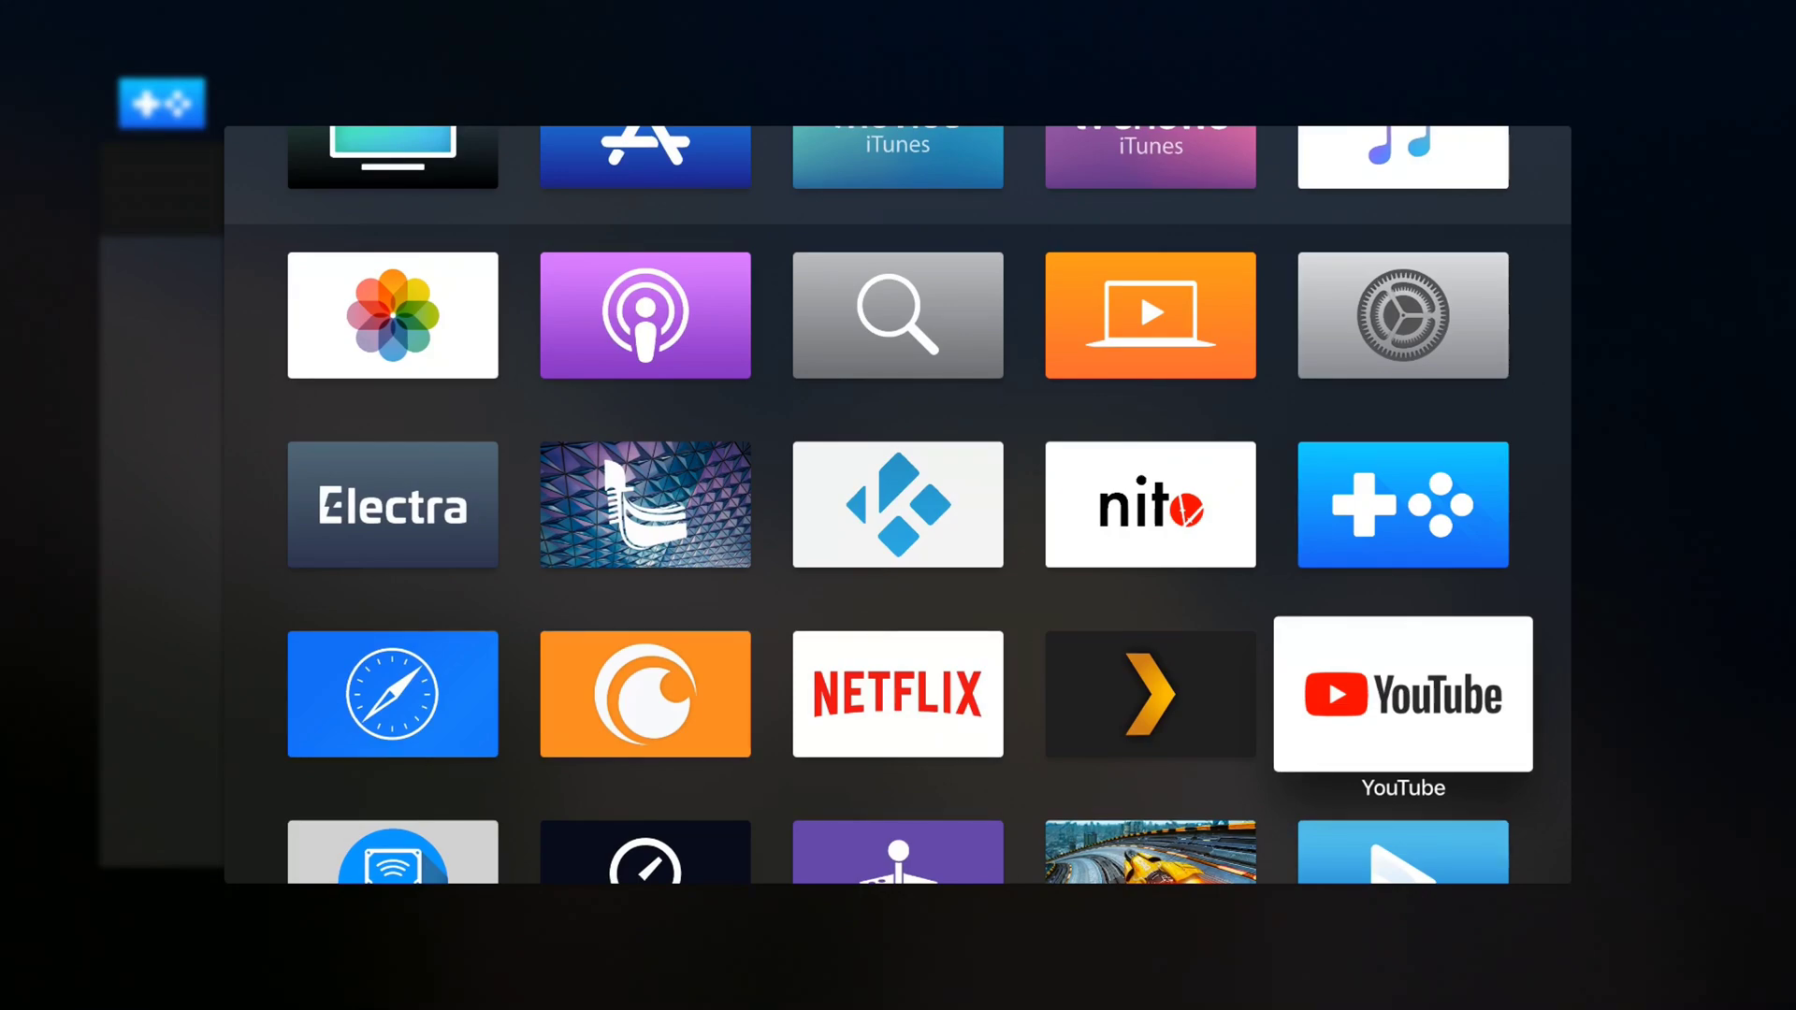
key("Left")
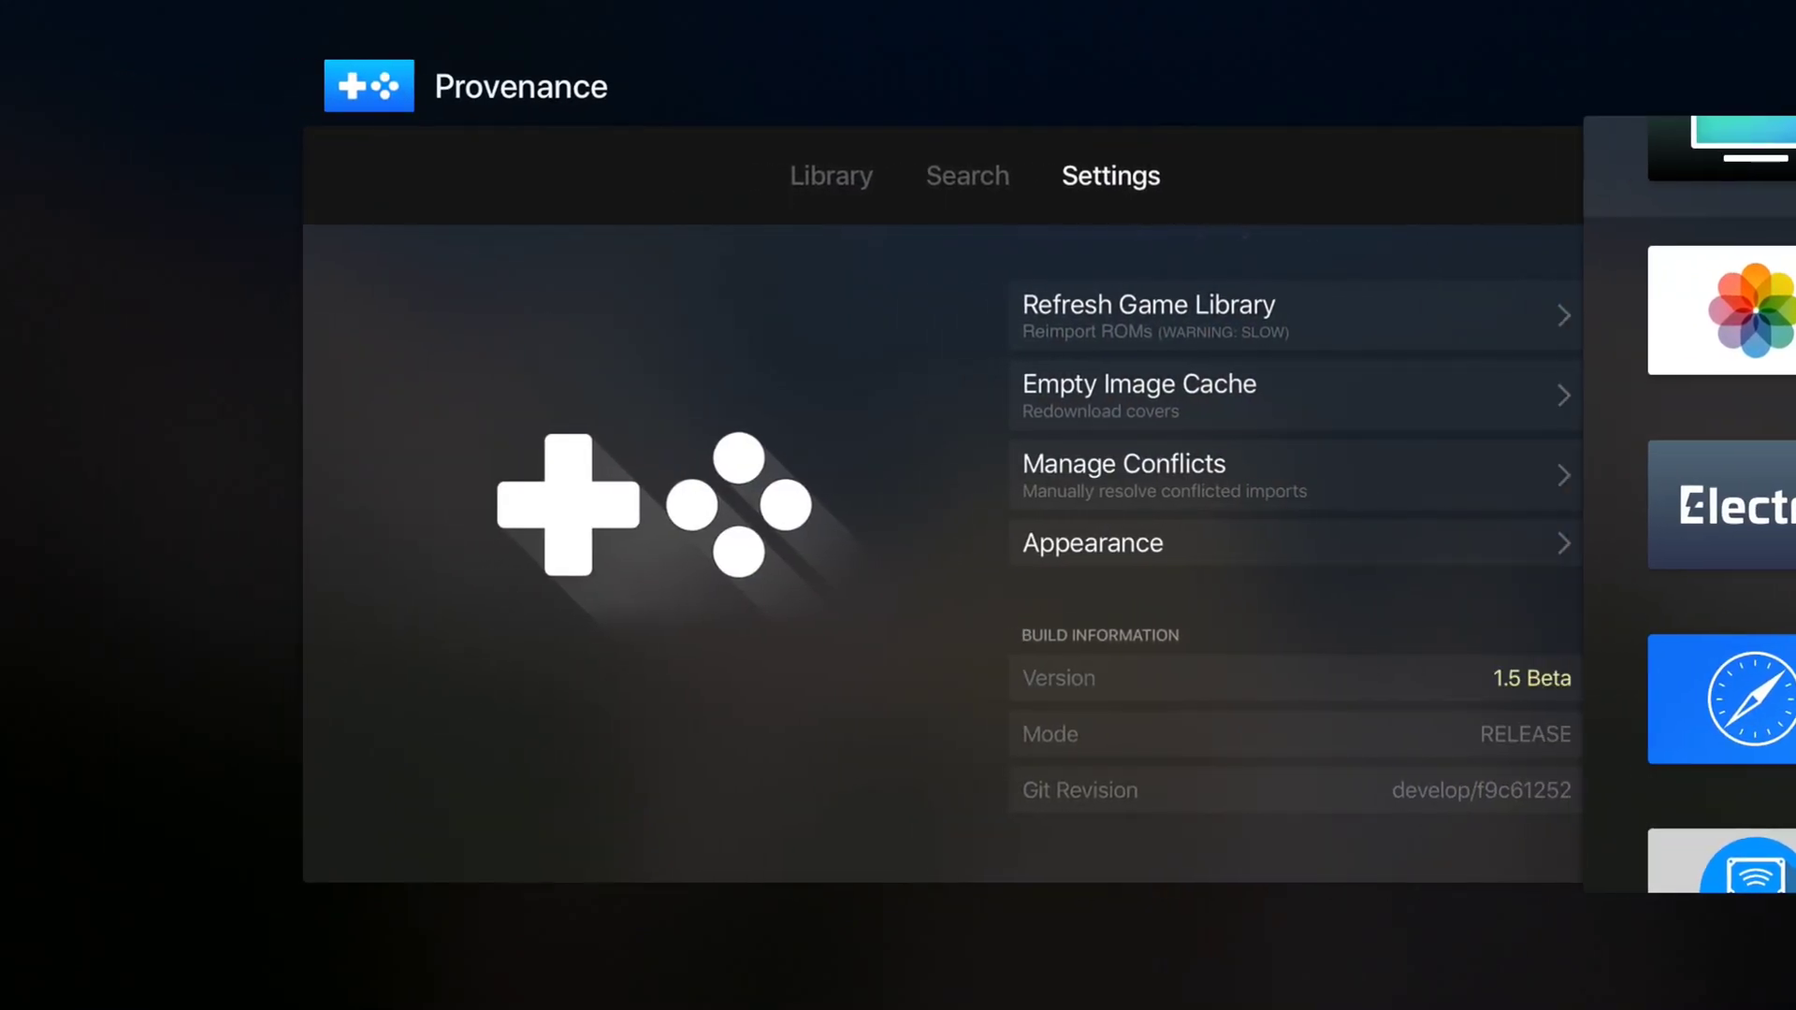
key("Right")
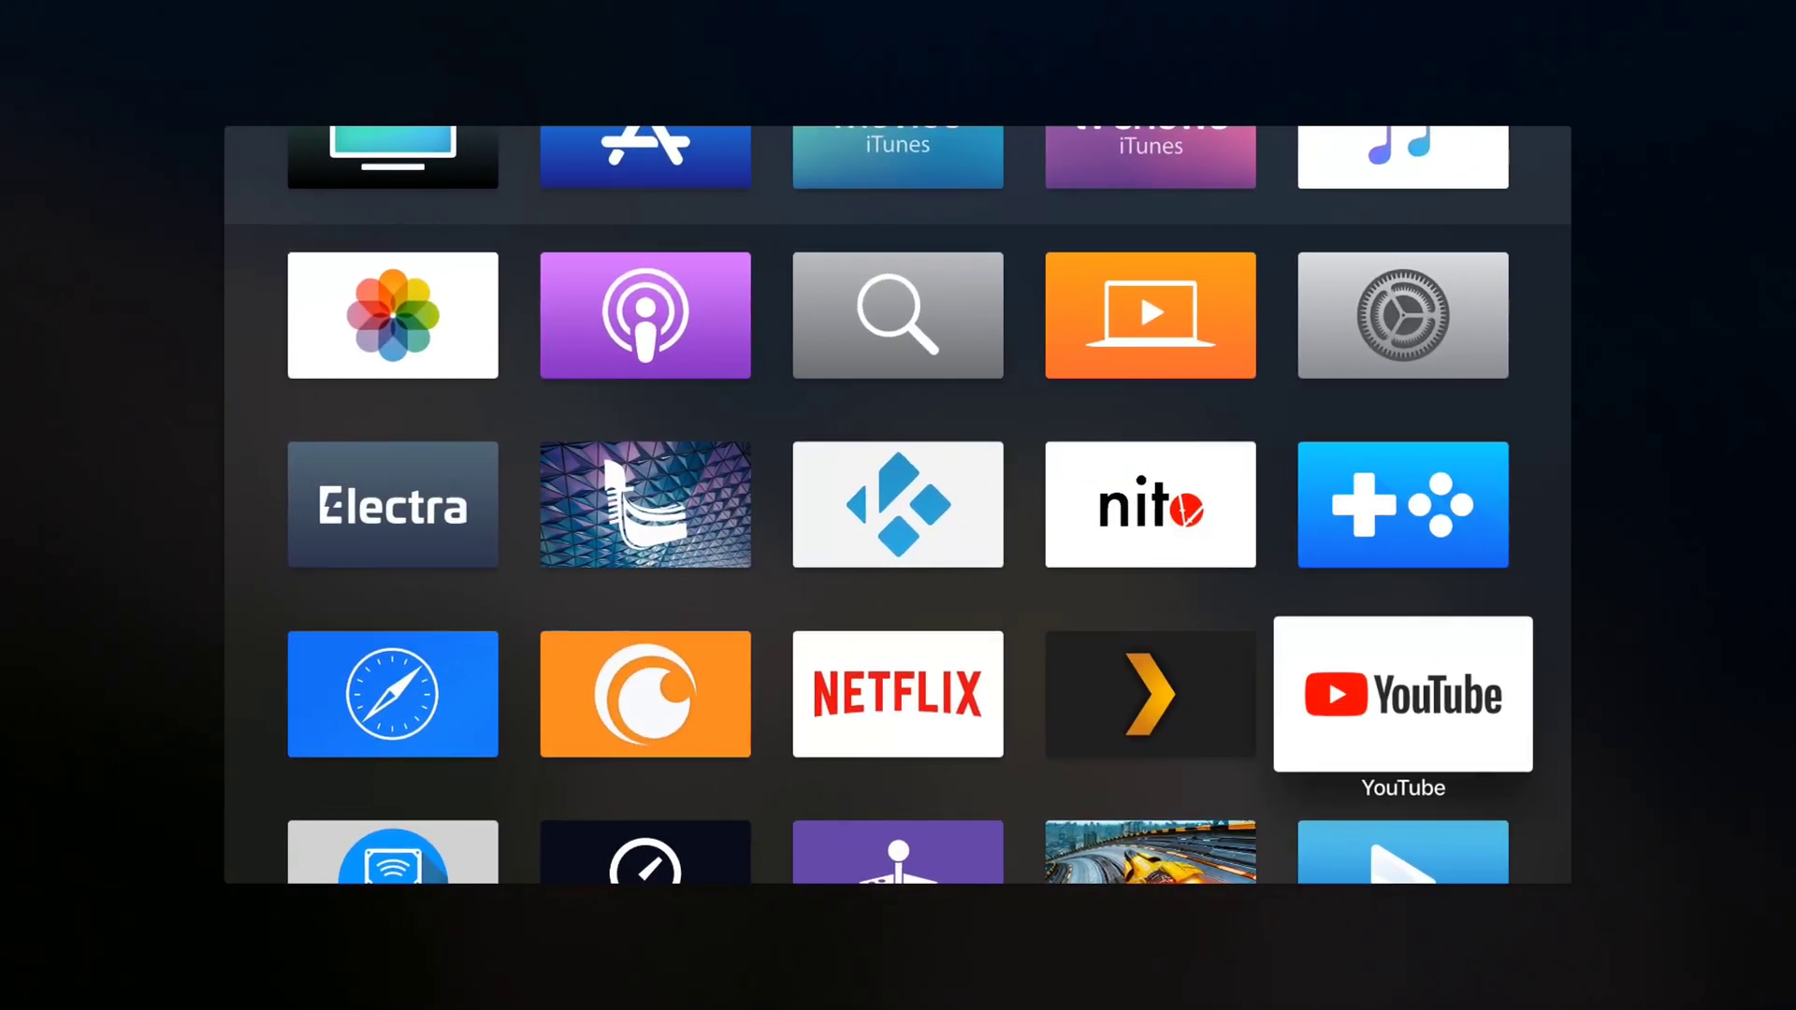
key("Return")
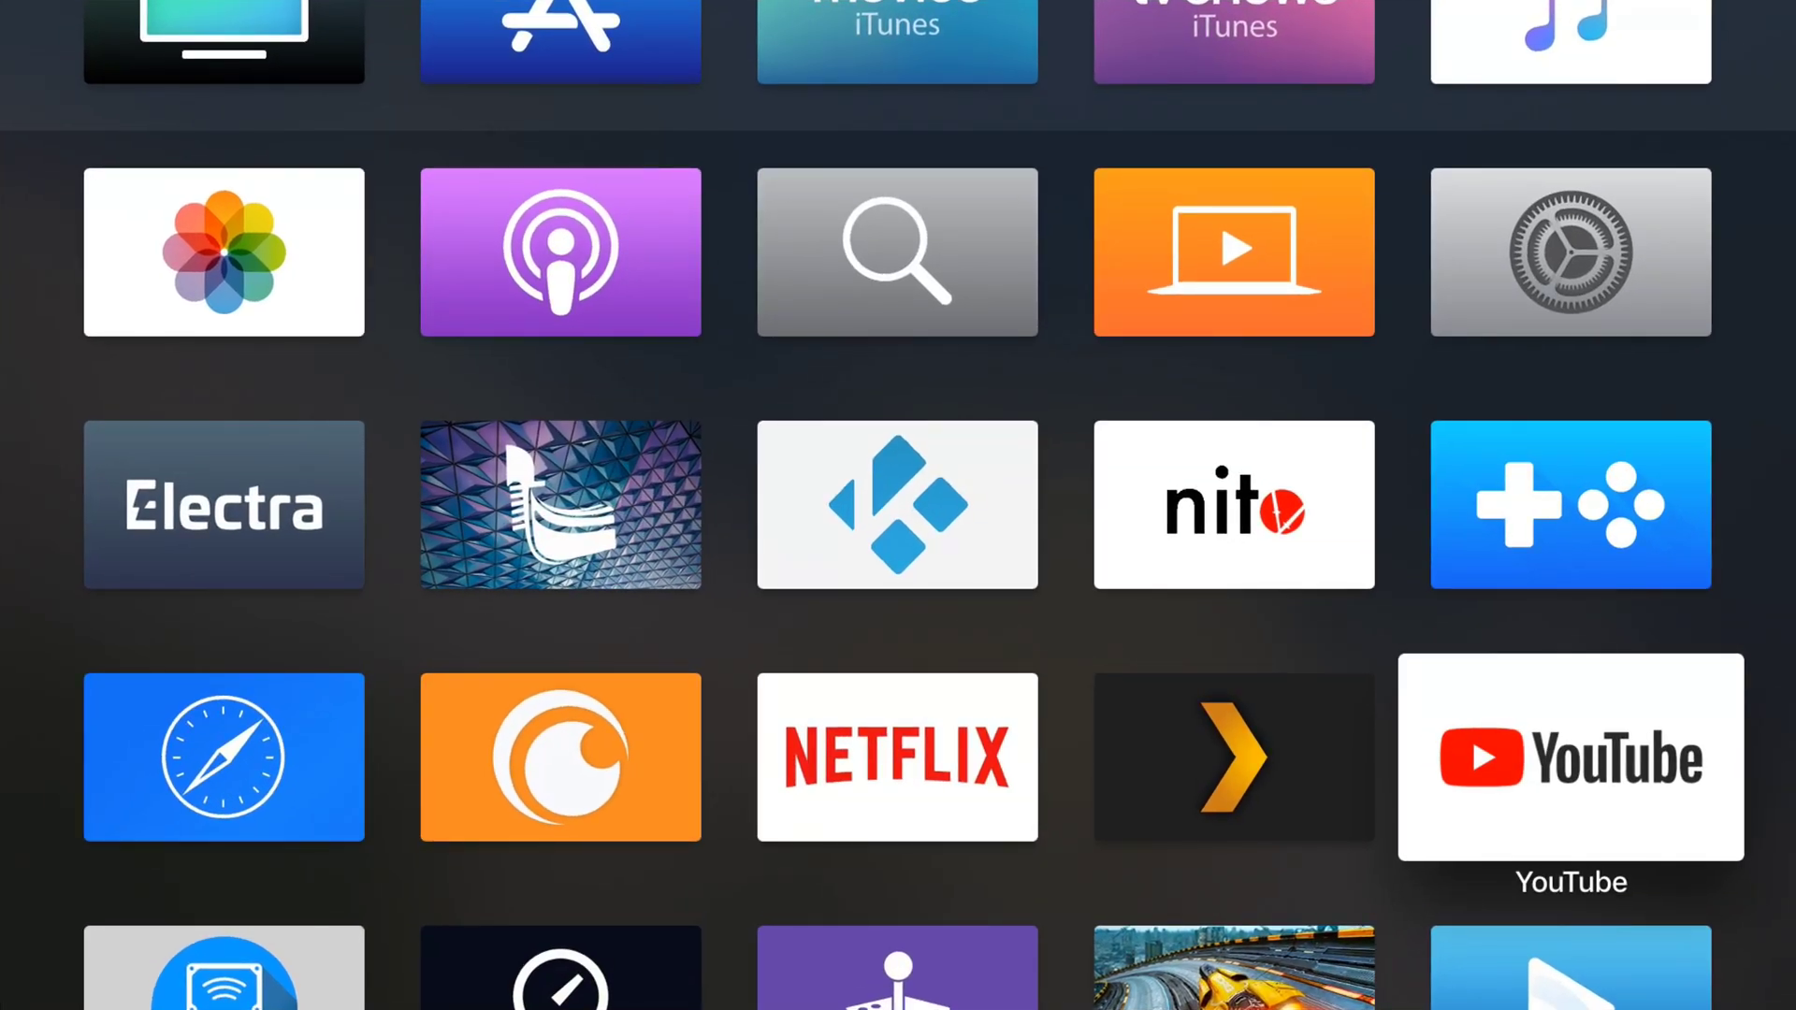
key("Up")
key("Return")
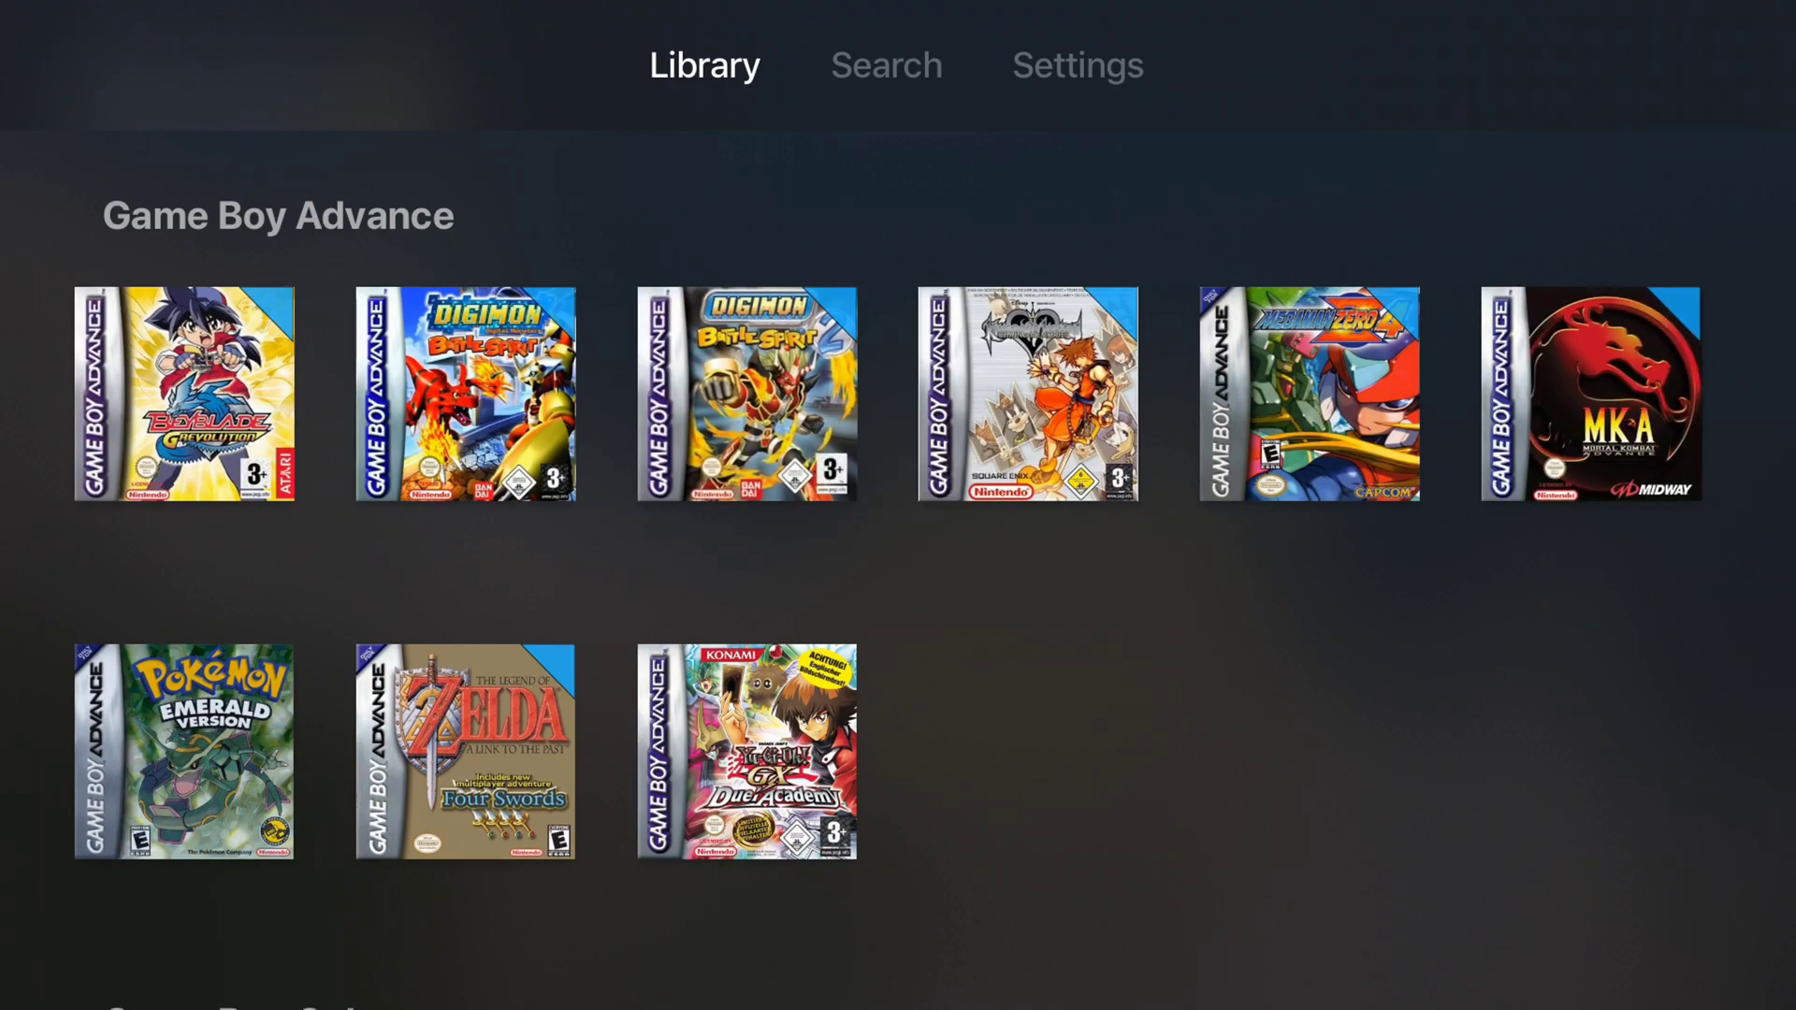
Browse the GBA library to Mortal Kombat Advance, then exit home and move to nControl.
key("Down")
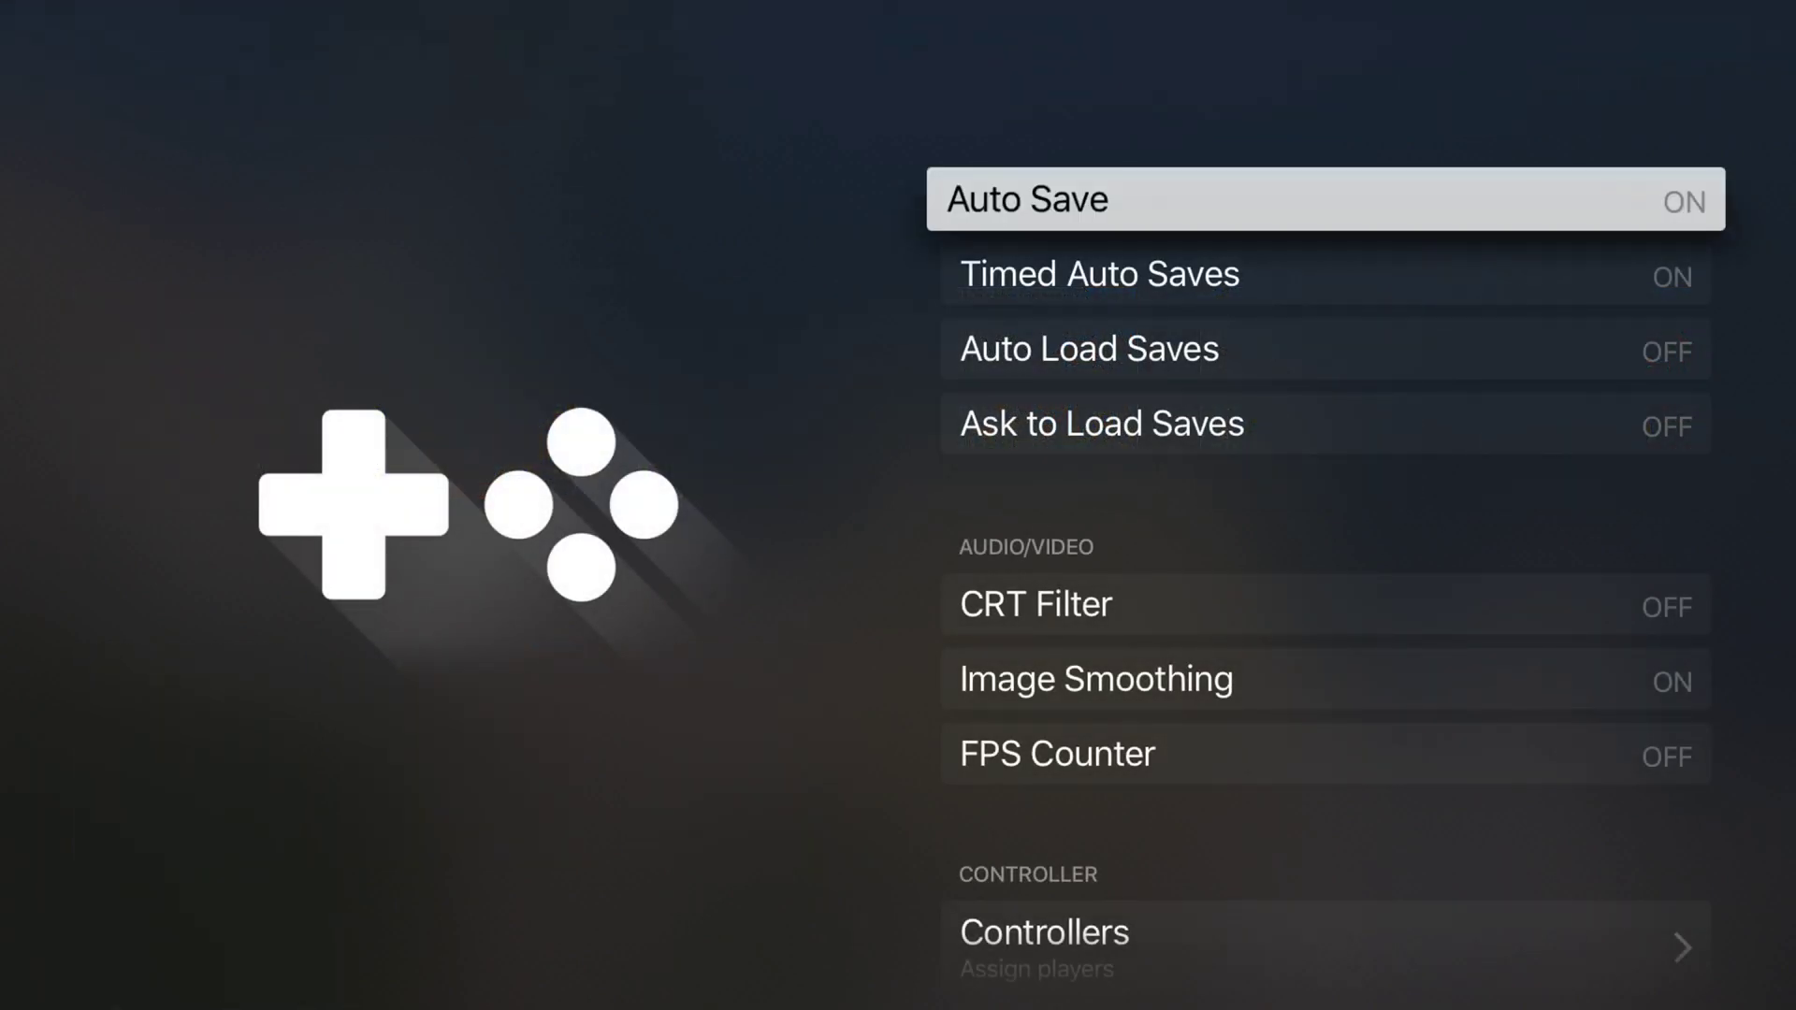
key("Up")
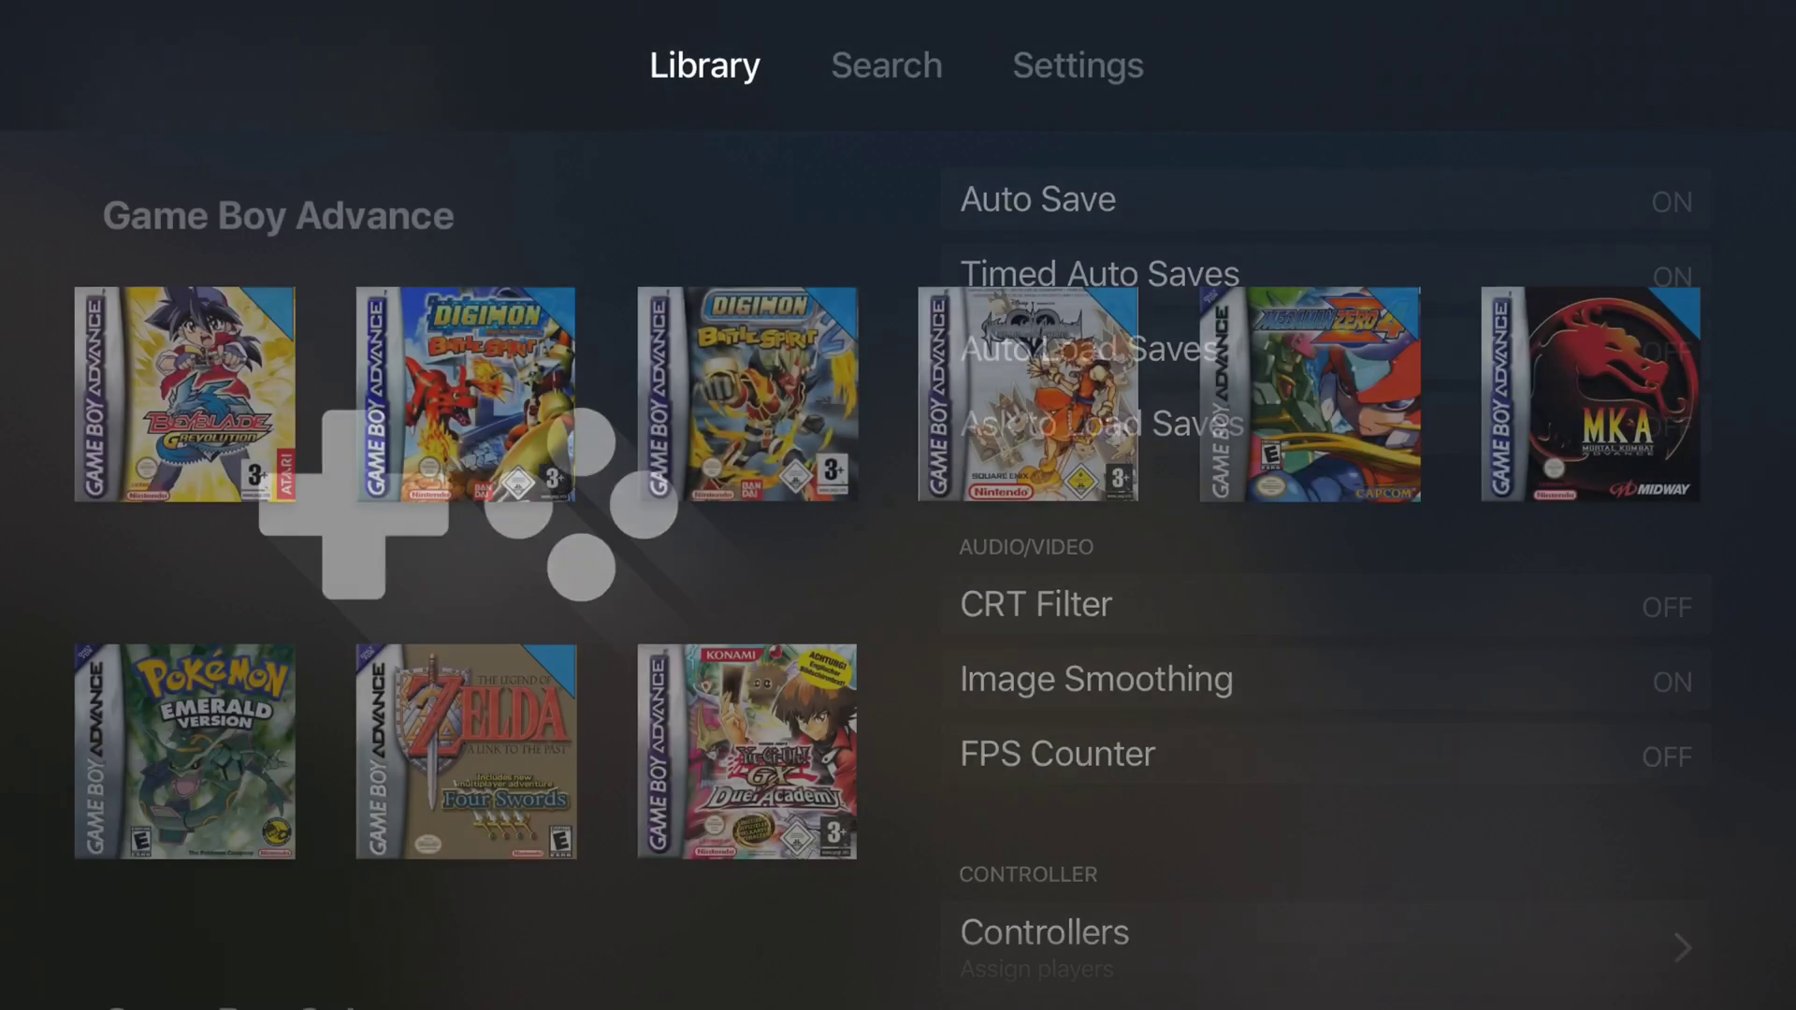
key("Down")
key("Right")
key("Right")
key("Right")
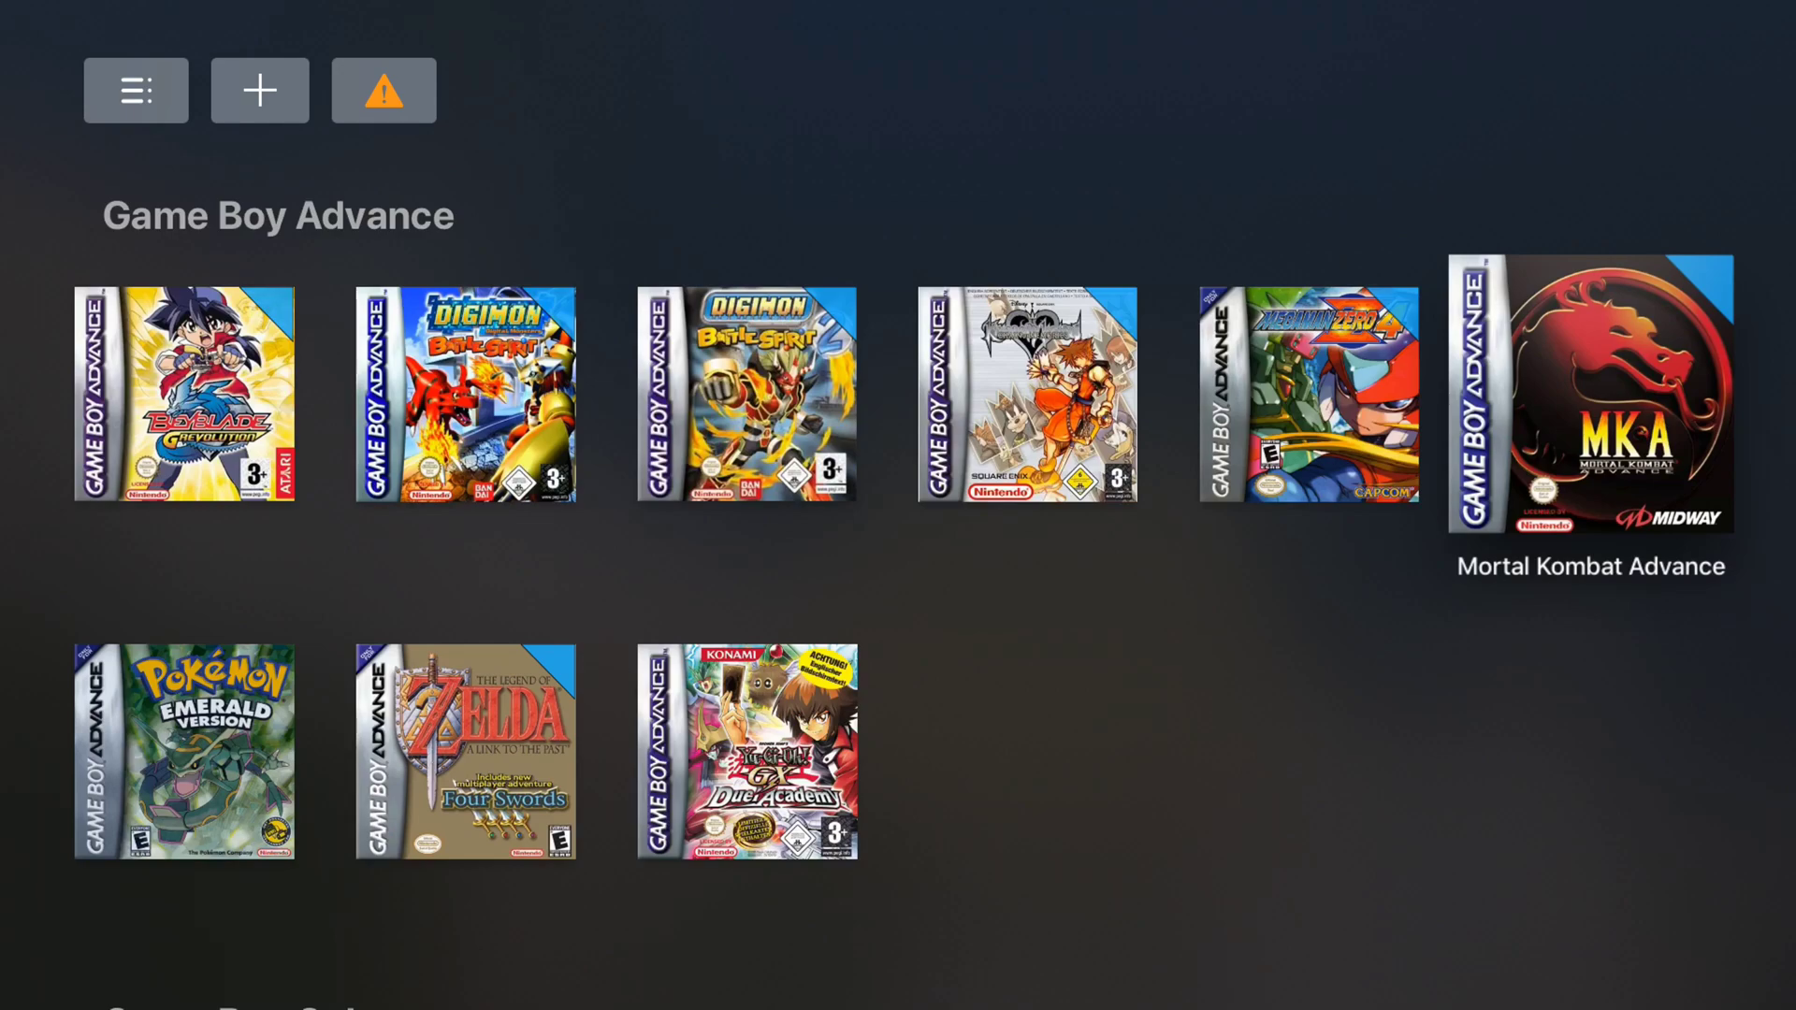
key("super")
key("Escape")
key("Down")
key("Down")
key("Down")
key("Down")
key("Down")
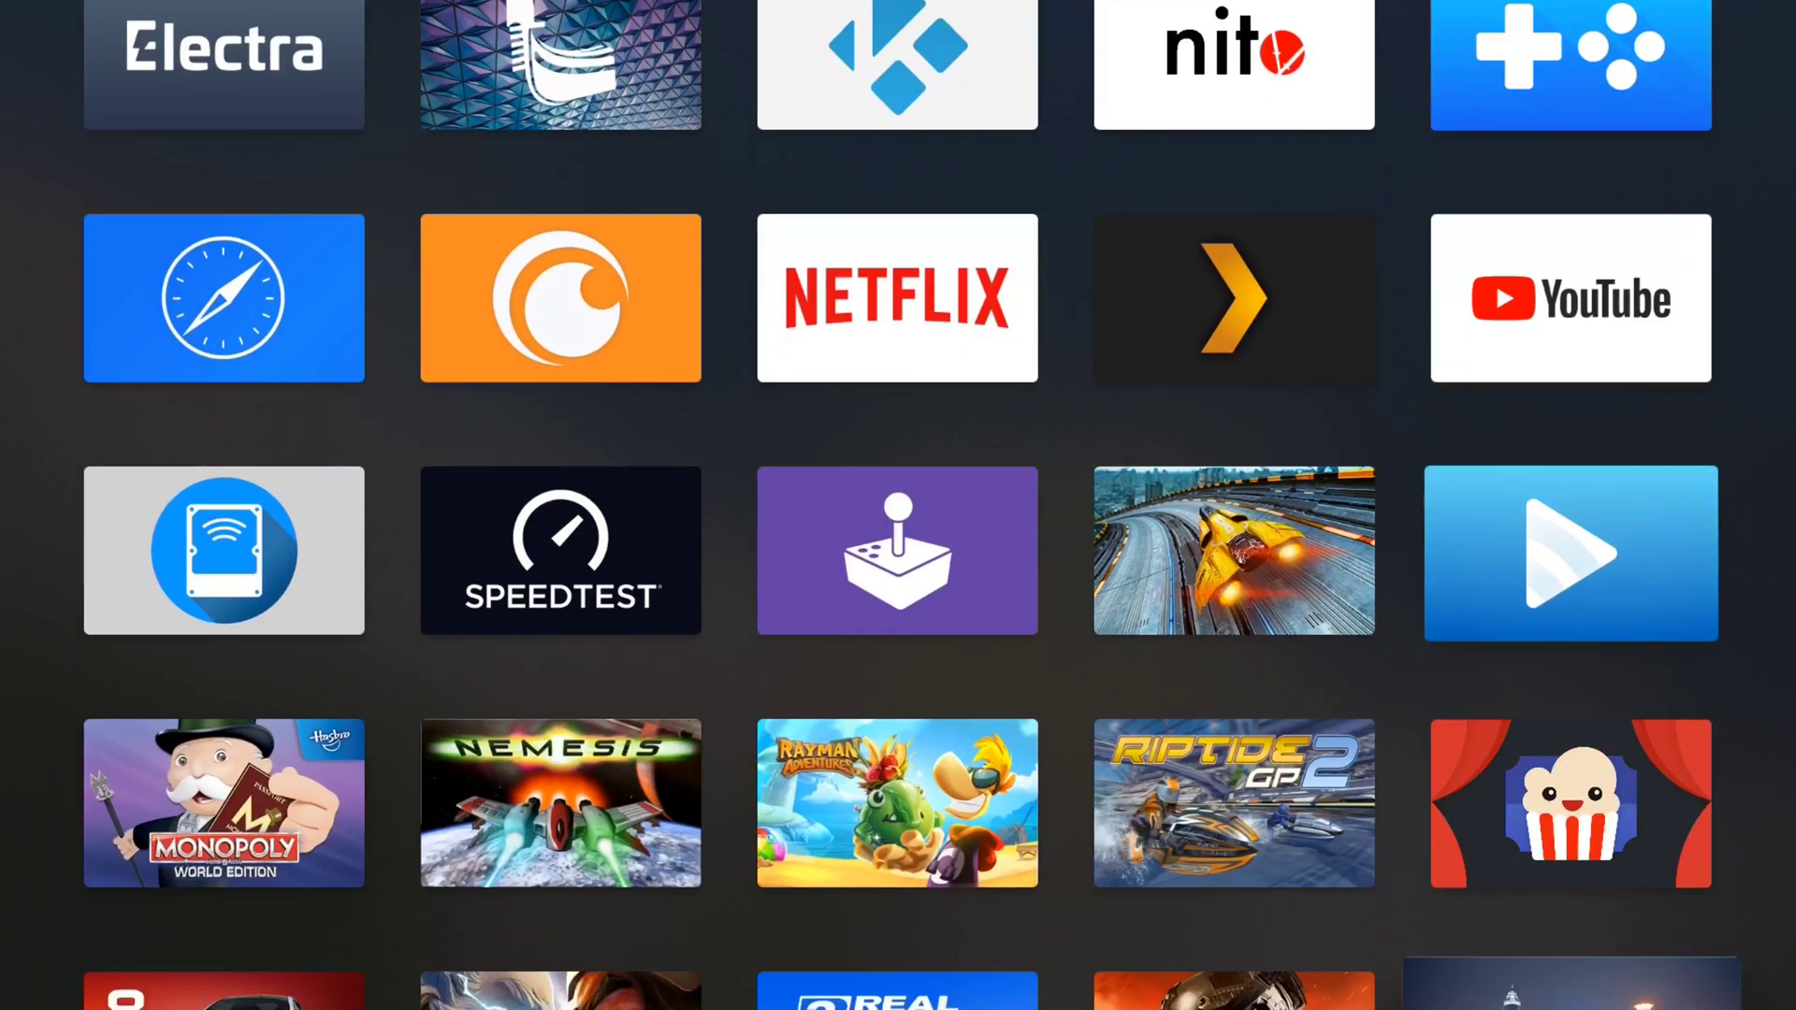
key("Return")
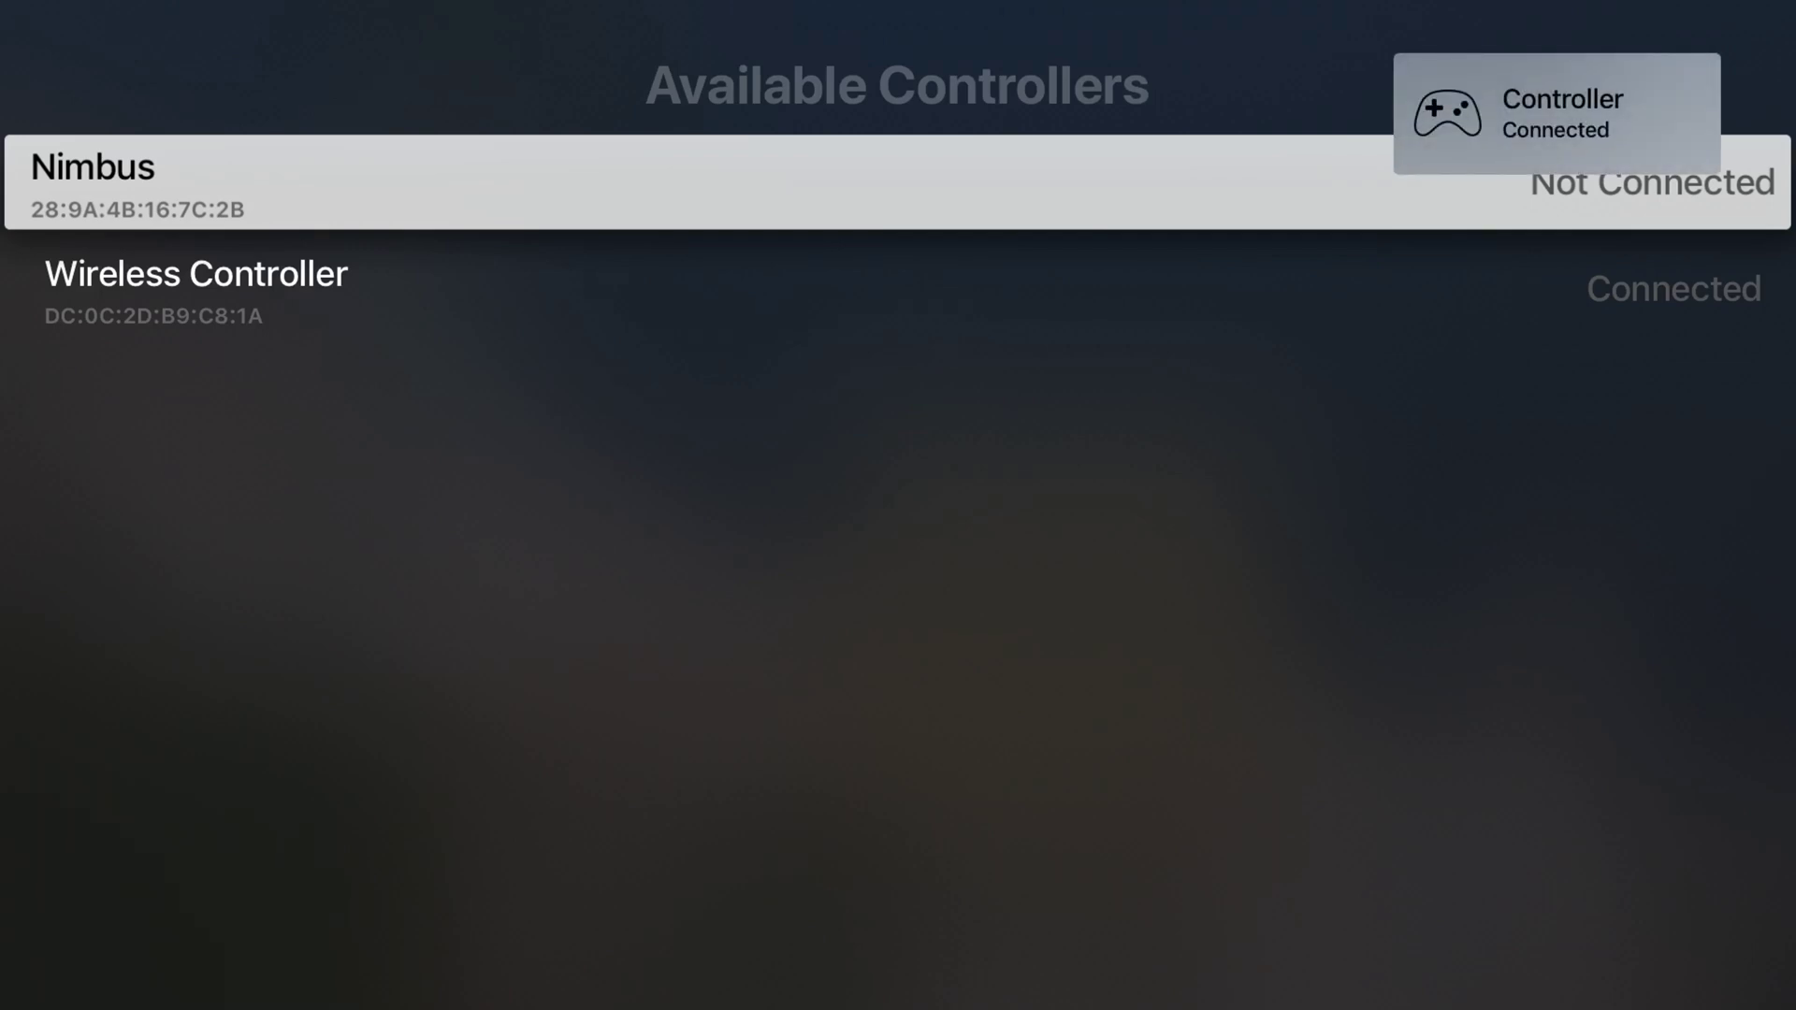
key("Down")
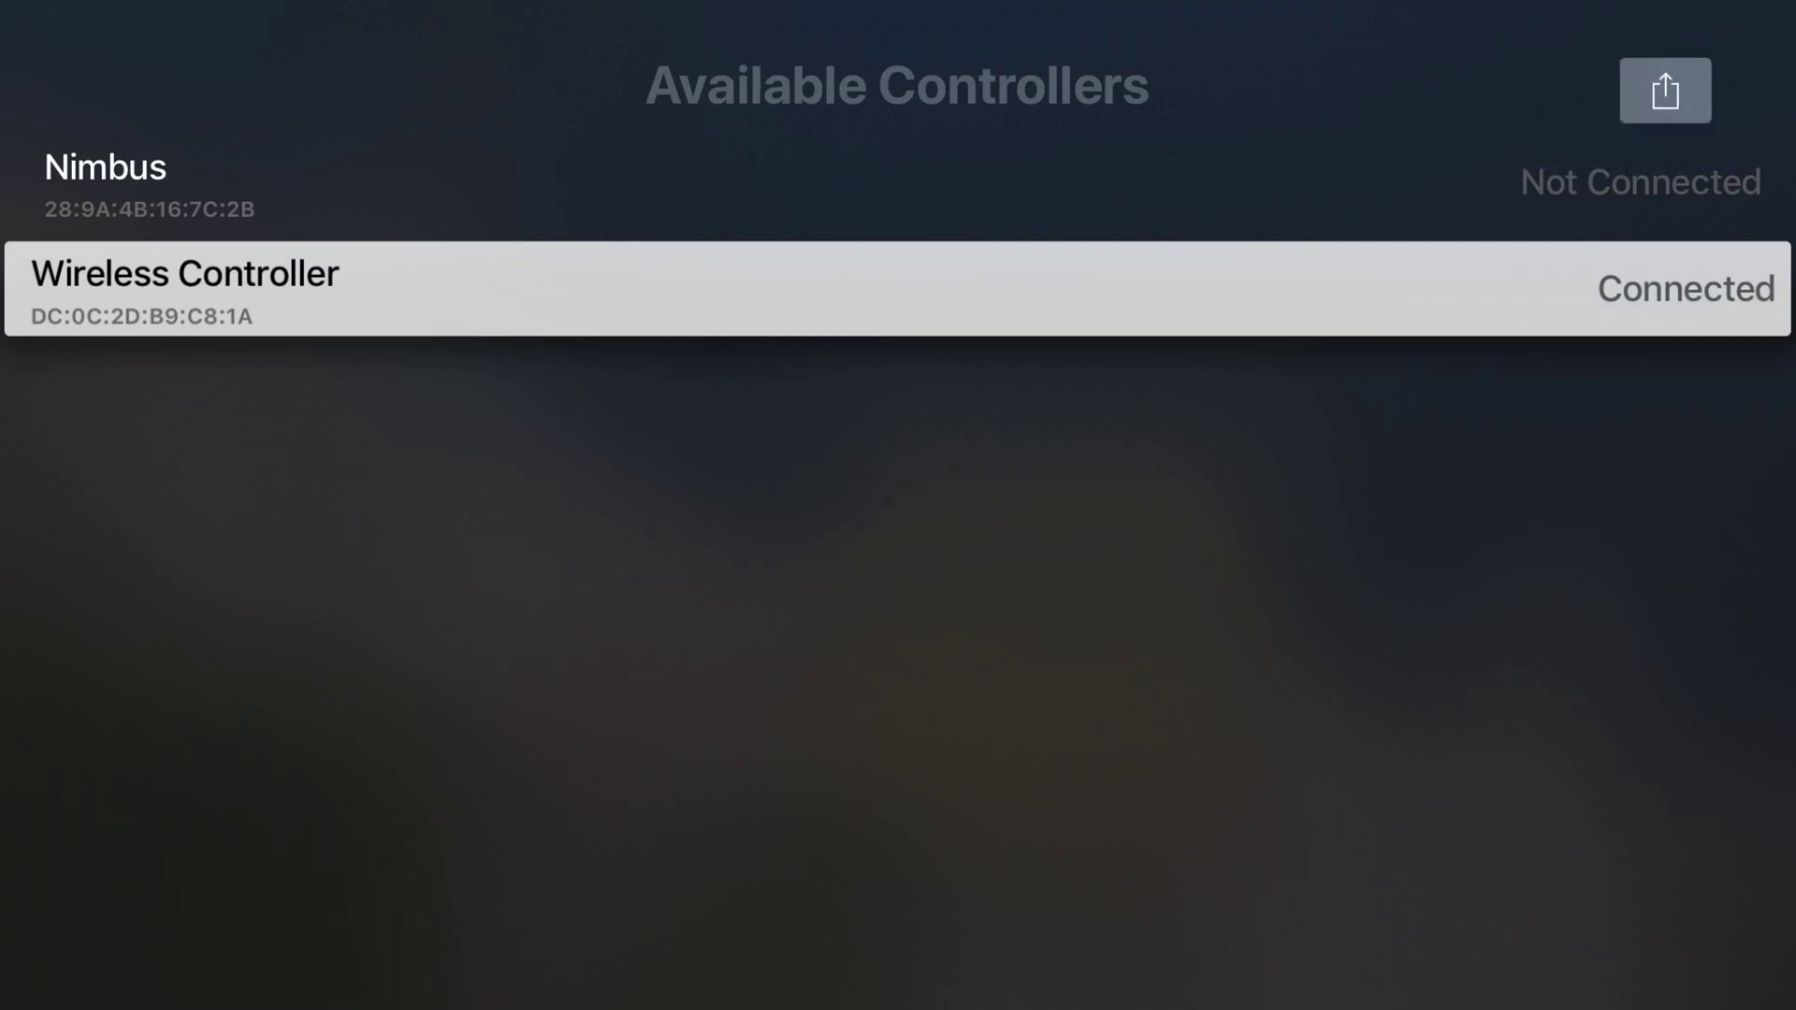
key("Return")
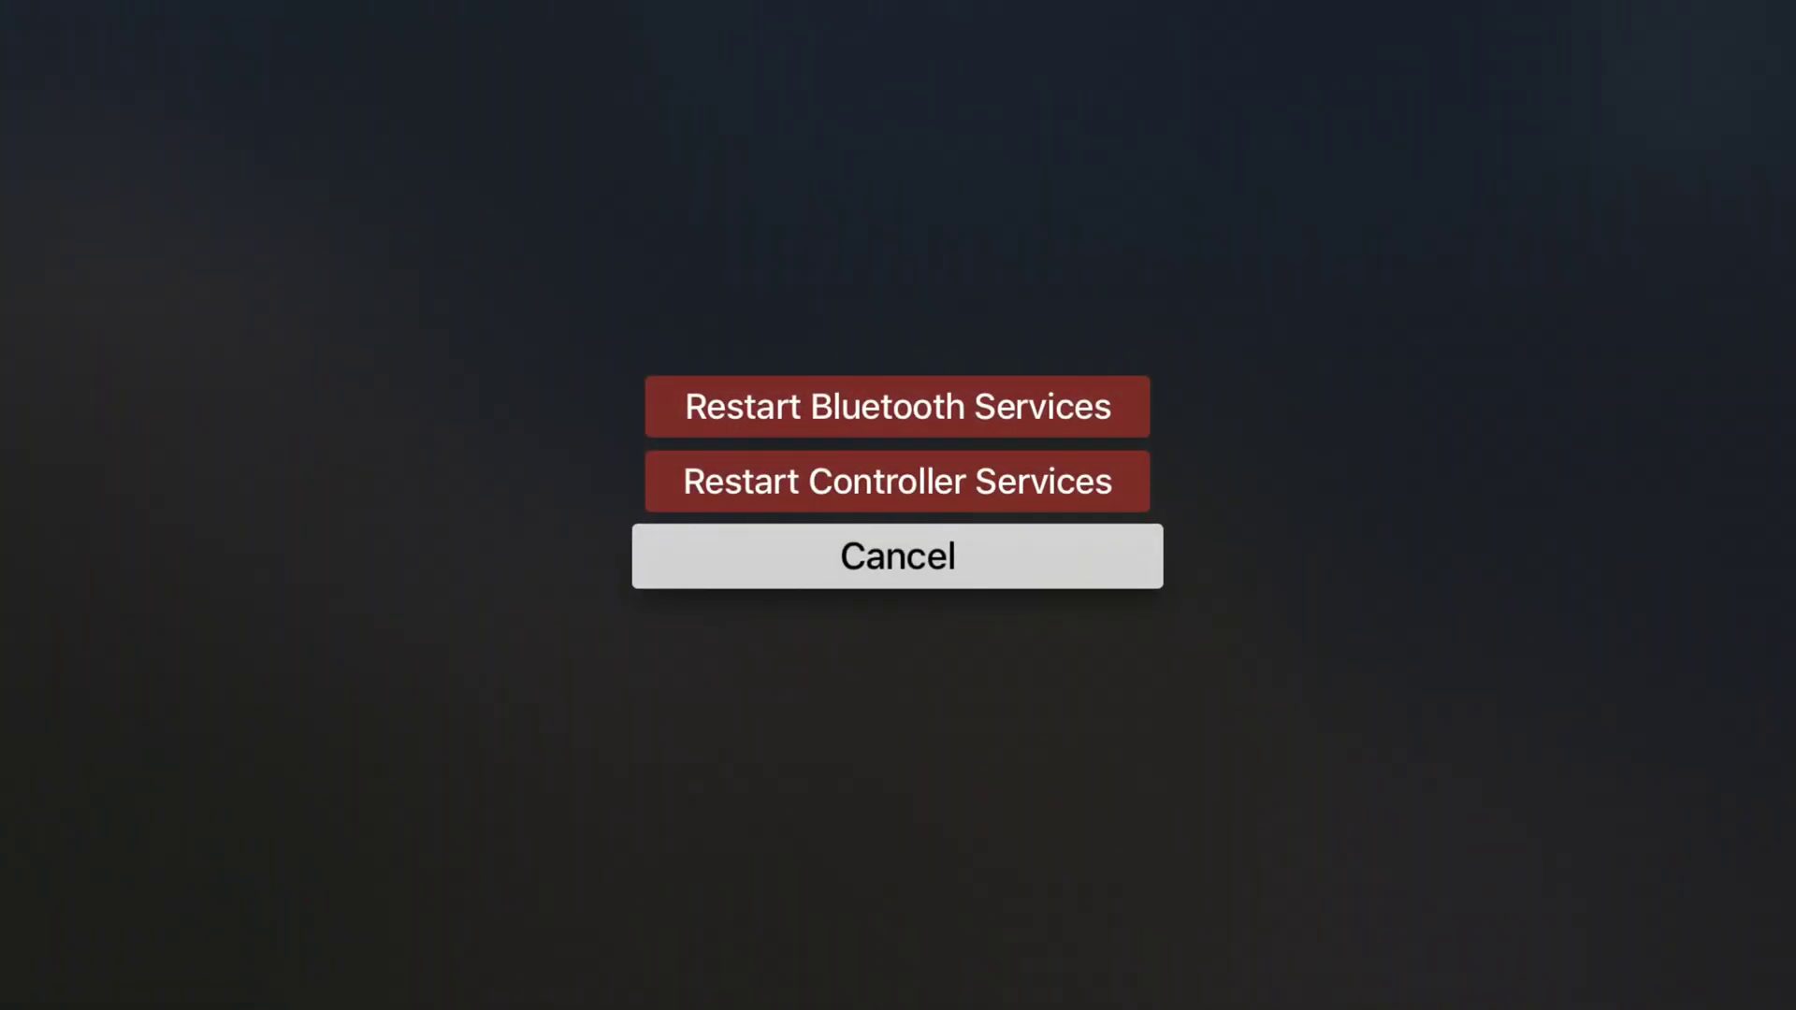
key("Return")
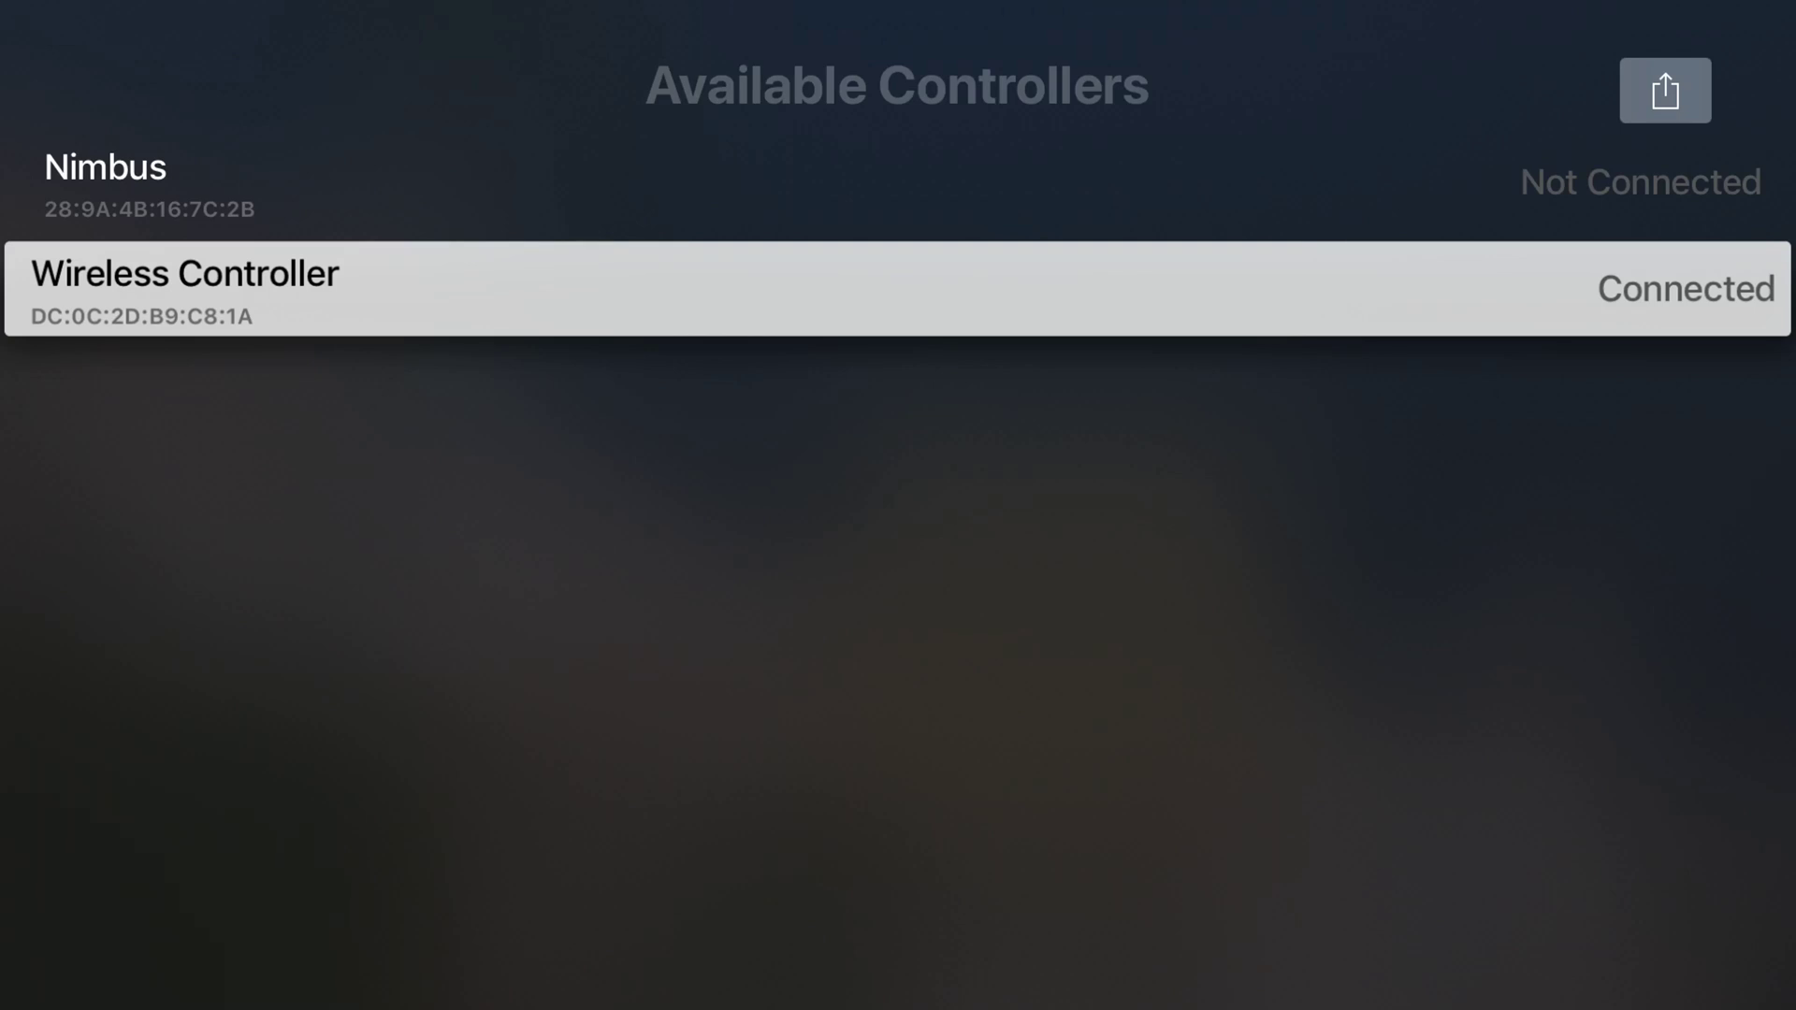
key("Escape")
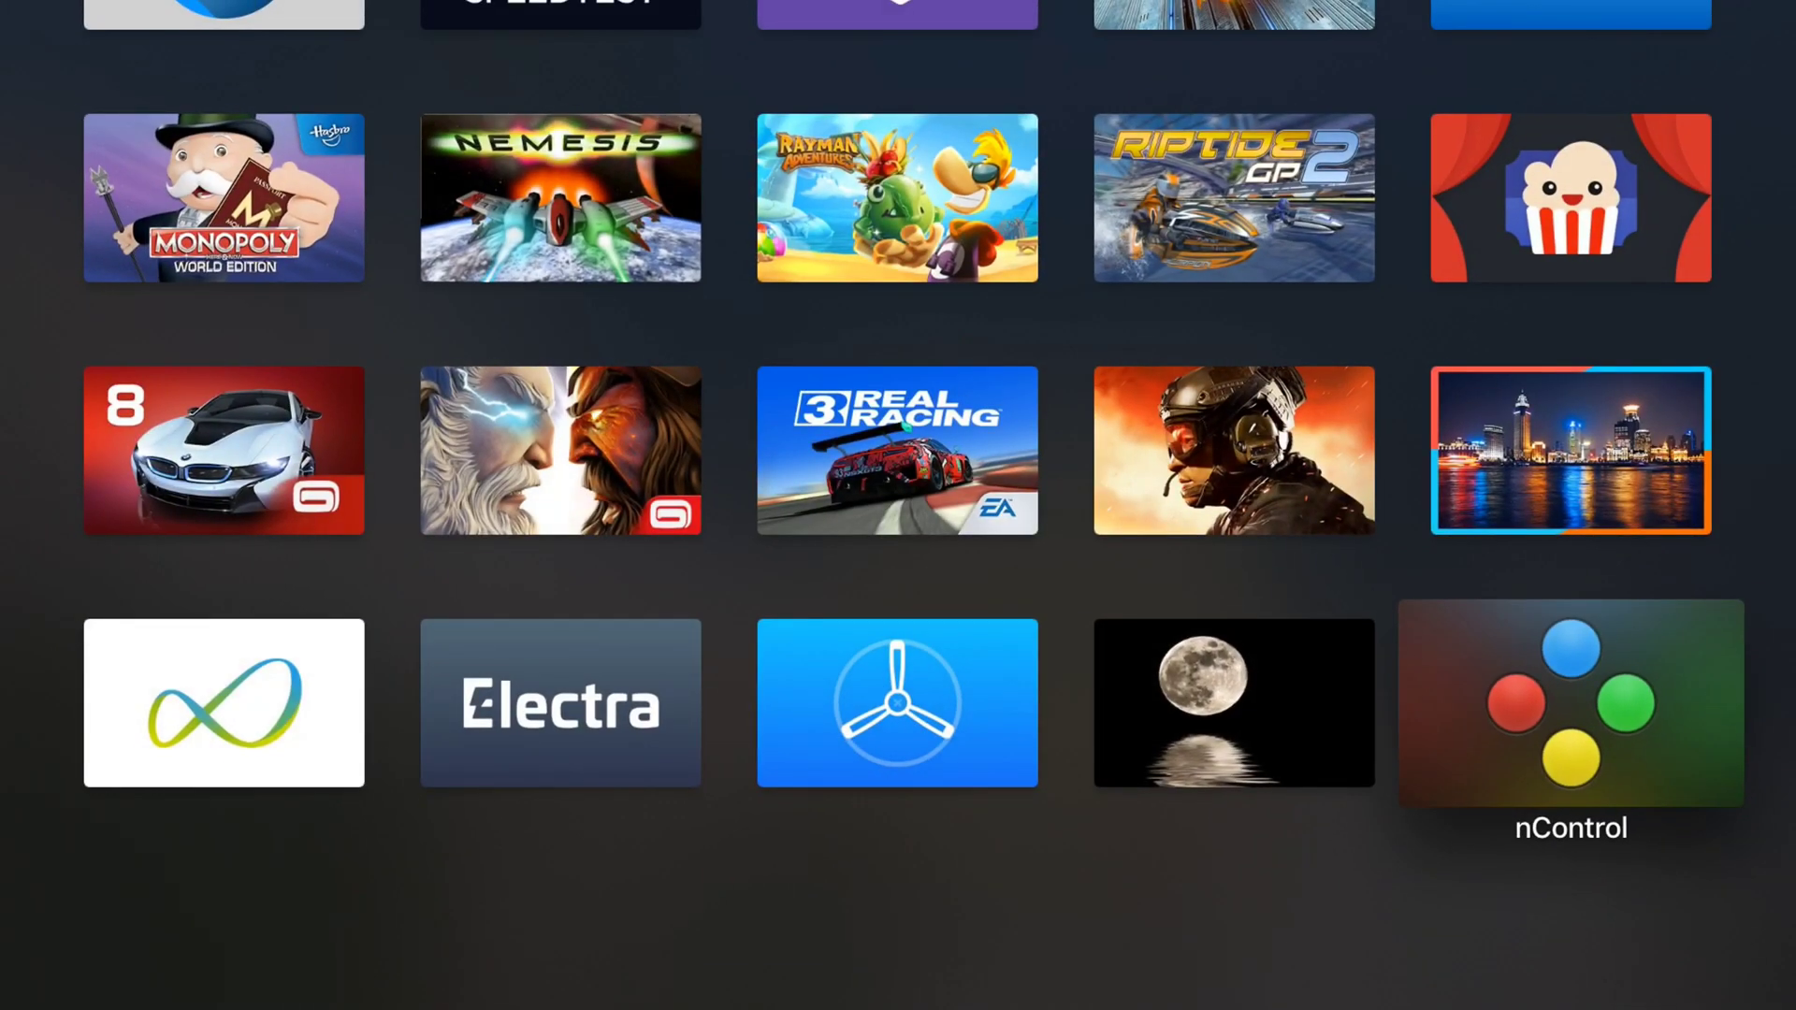
Launch Provenance and browse its Settings page to the controller settings.
key("Up")
key("Up")
key("Up")
key("Up")
key("Up")
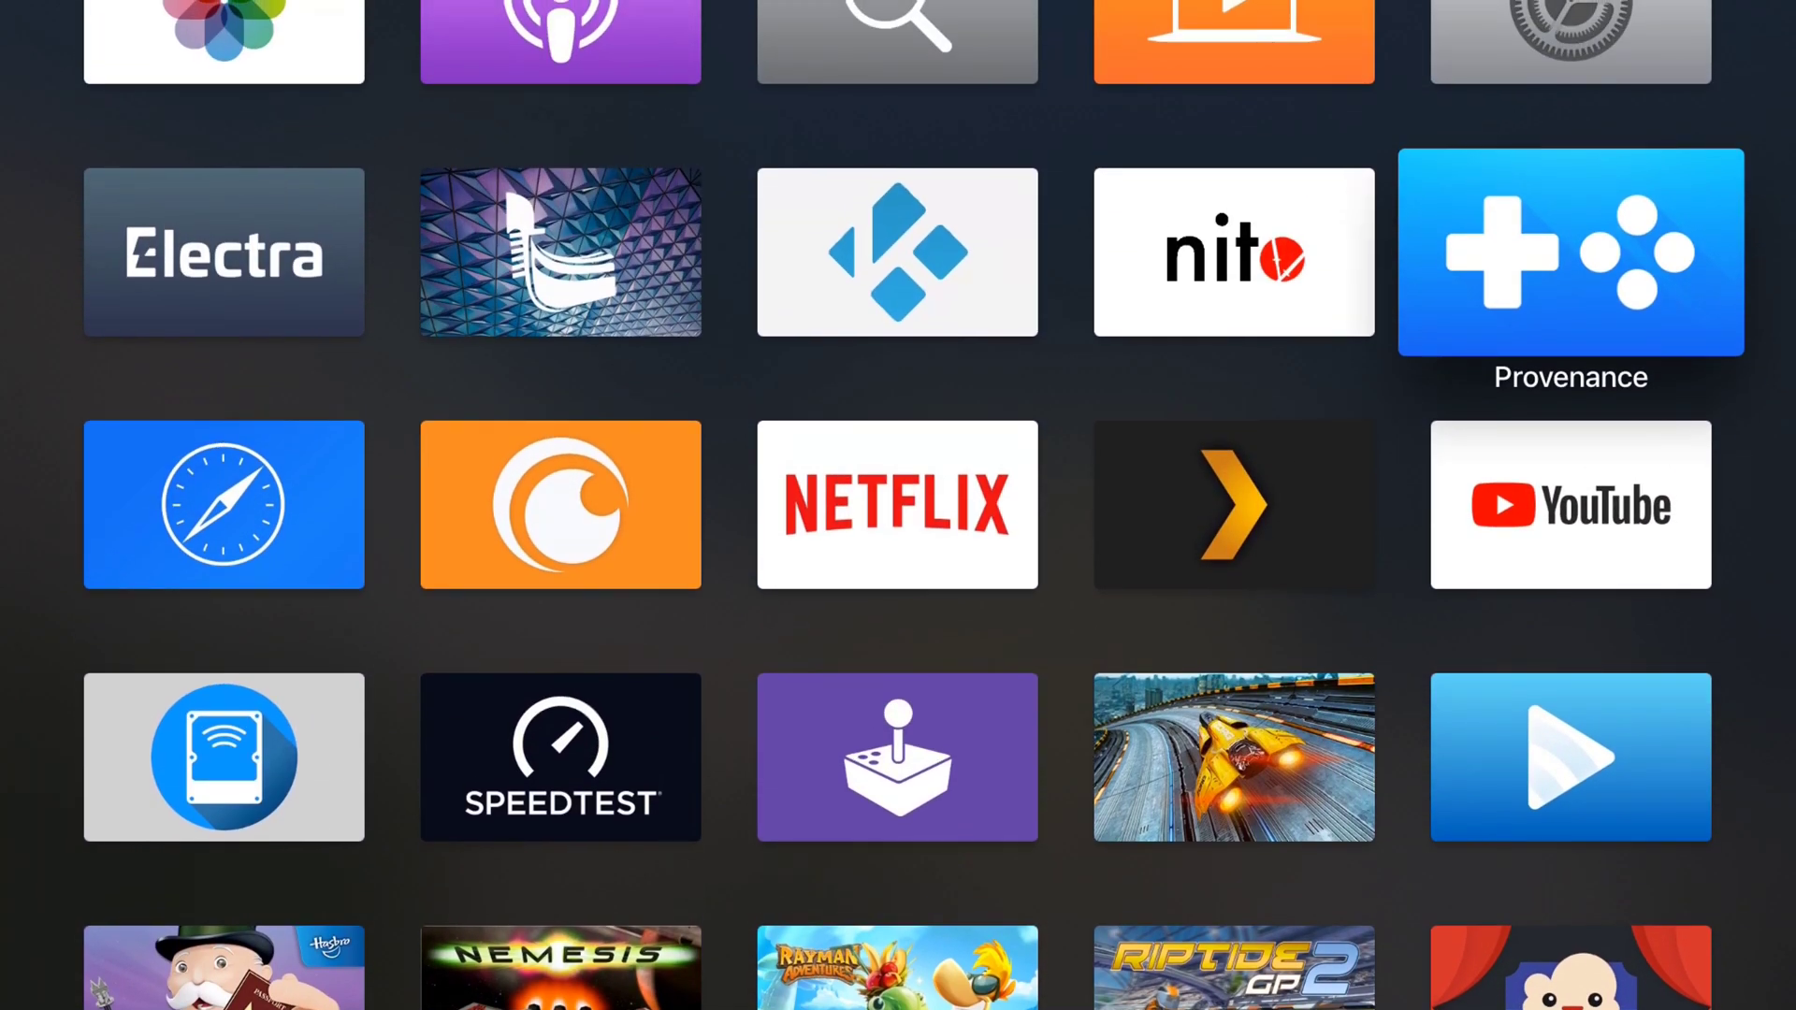
key("Return")
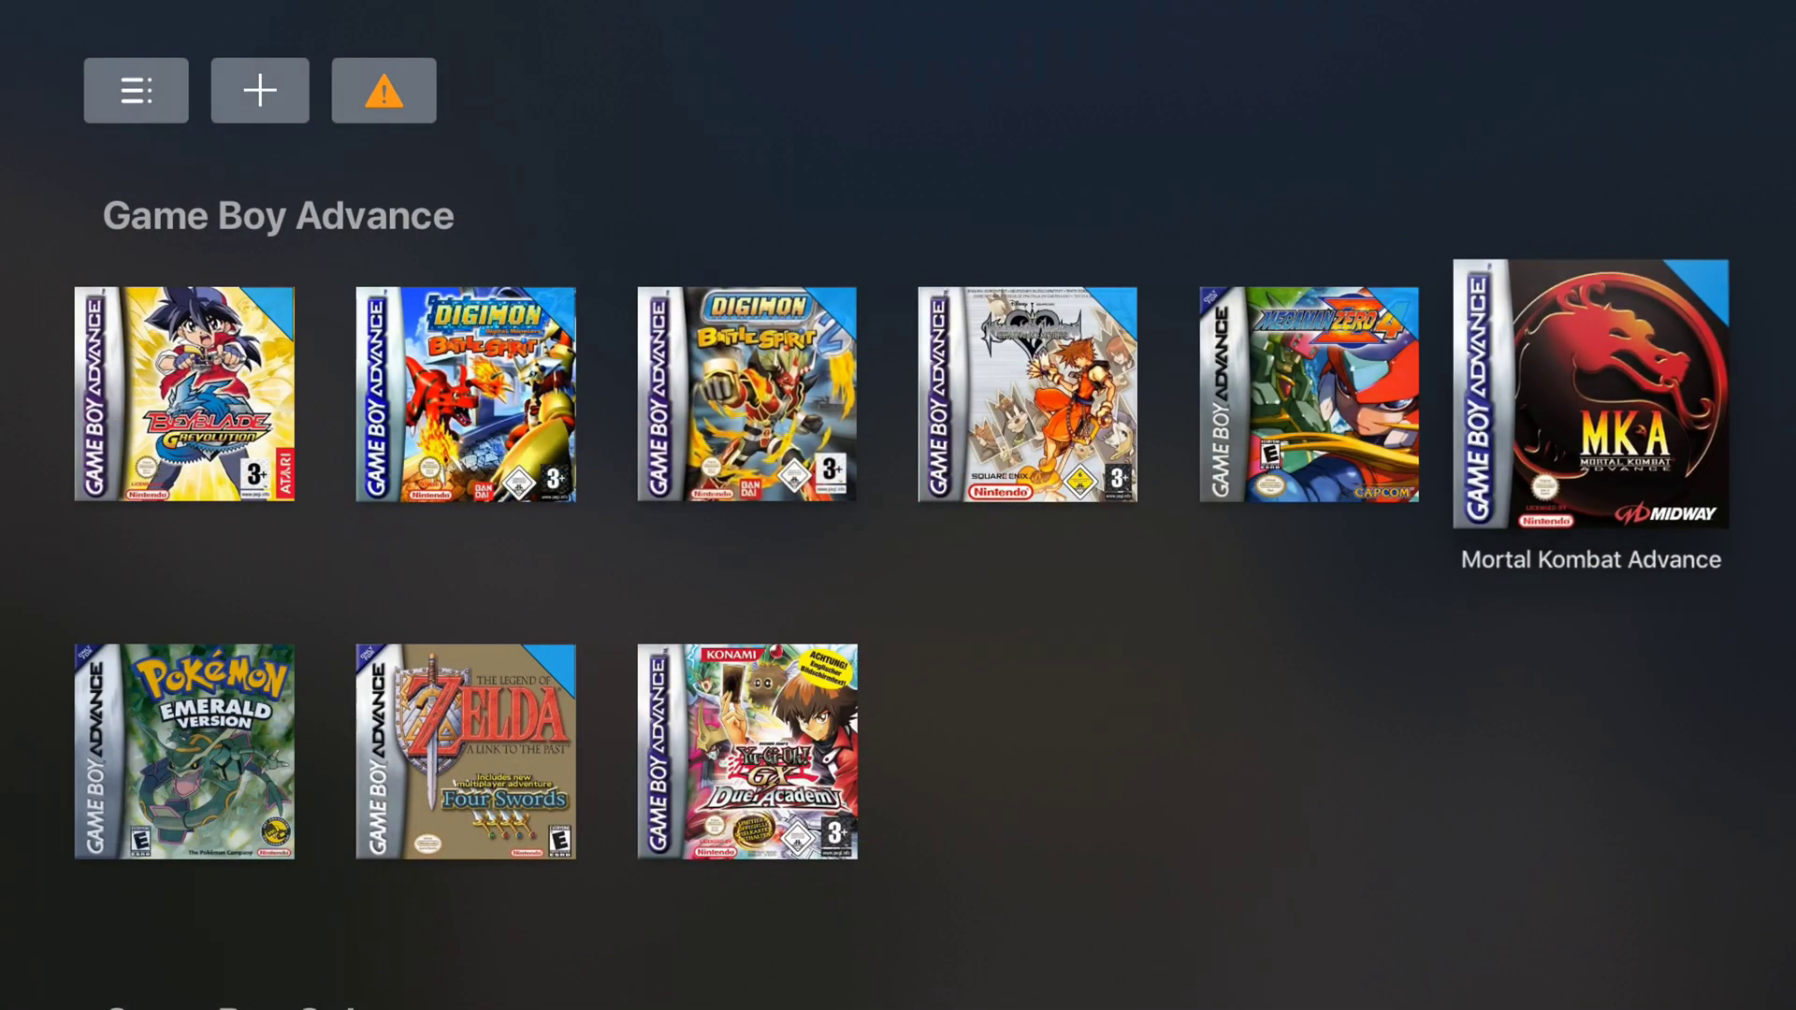
key("Up")
key("Right")
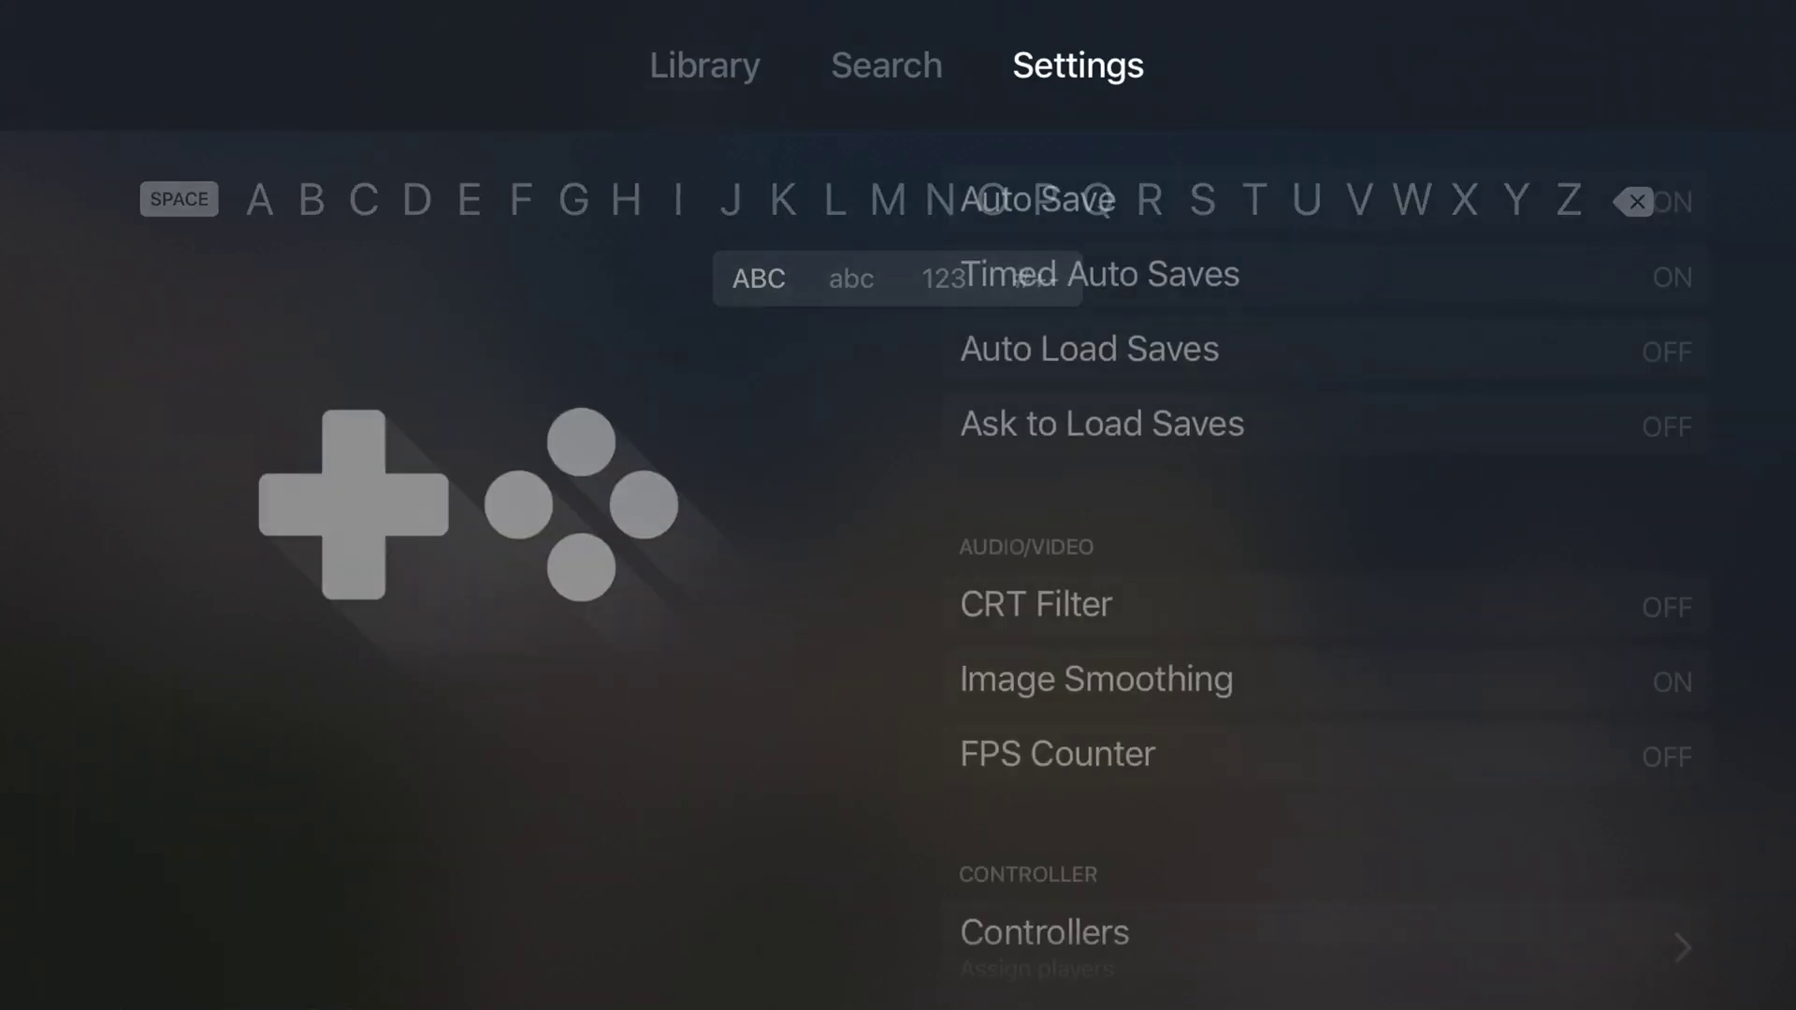
key("Down")
key("Down")
key("Down")
key("Down")
key("Down")
key("Down")
key("Down")
key("Down")
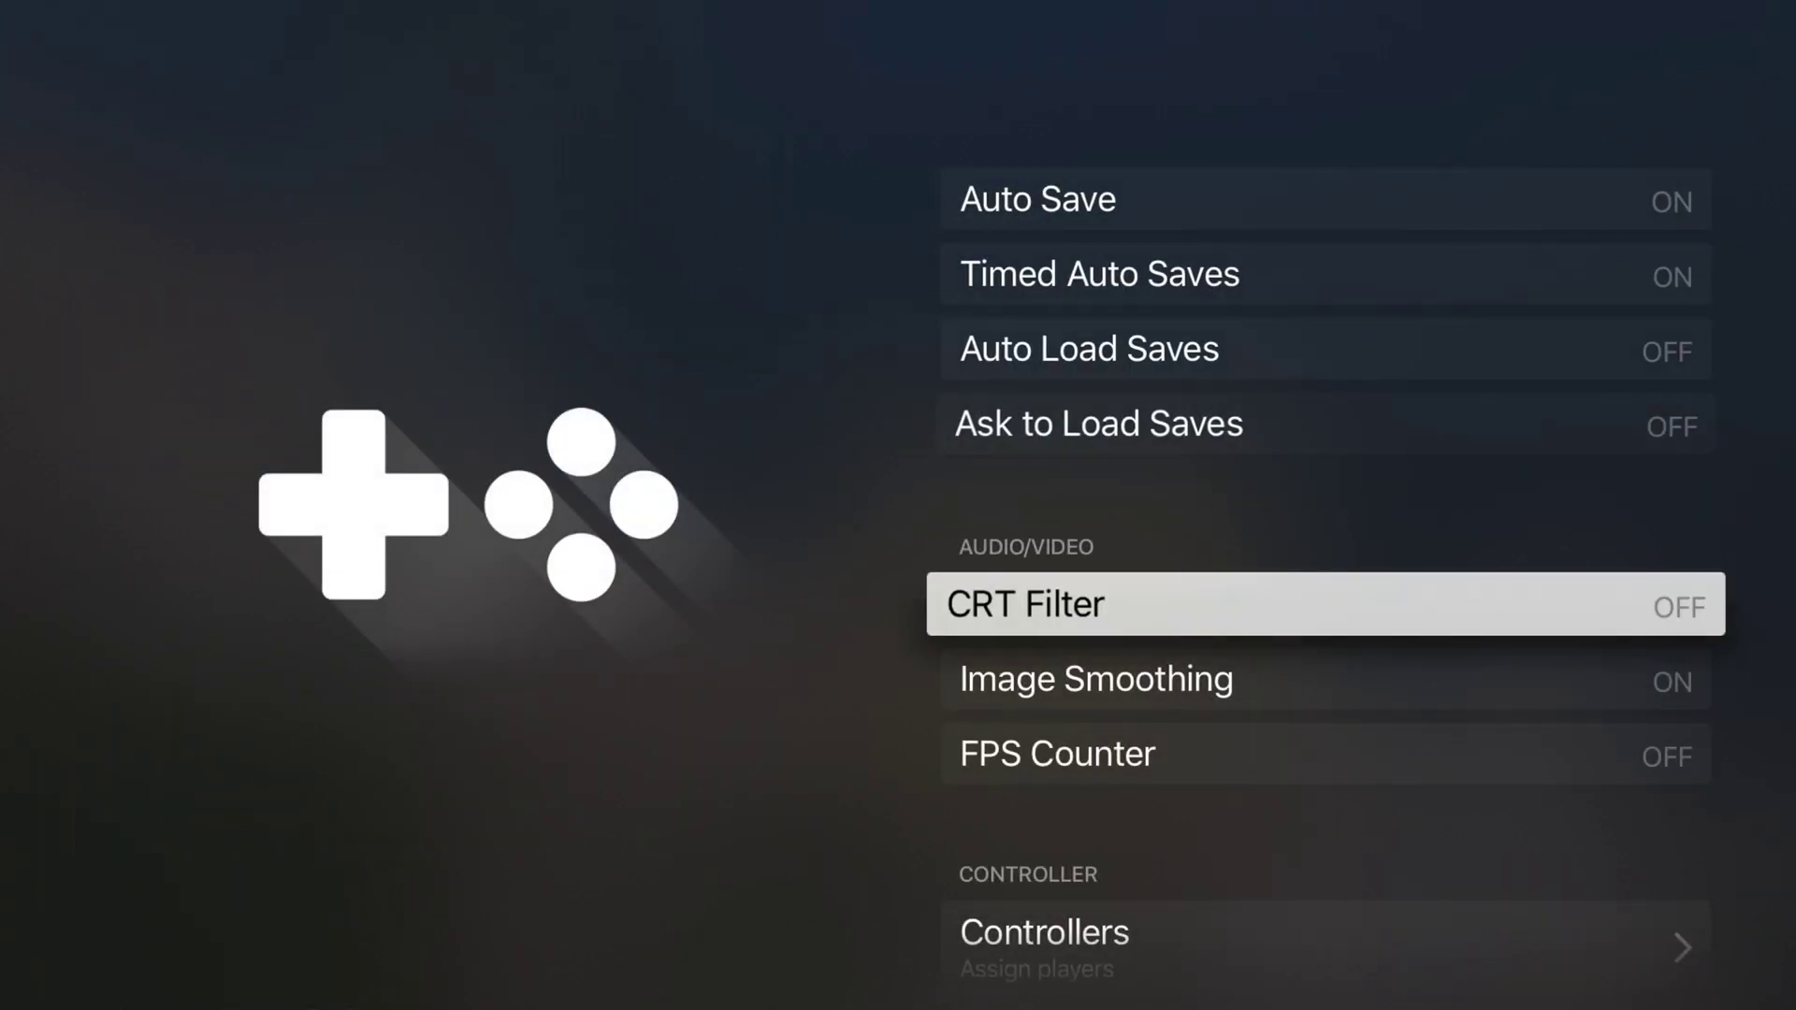
key("Down")
key("Down")
key("Down")
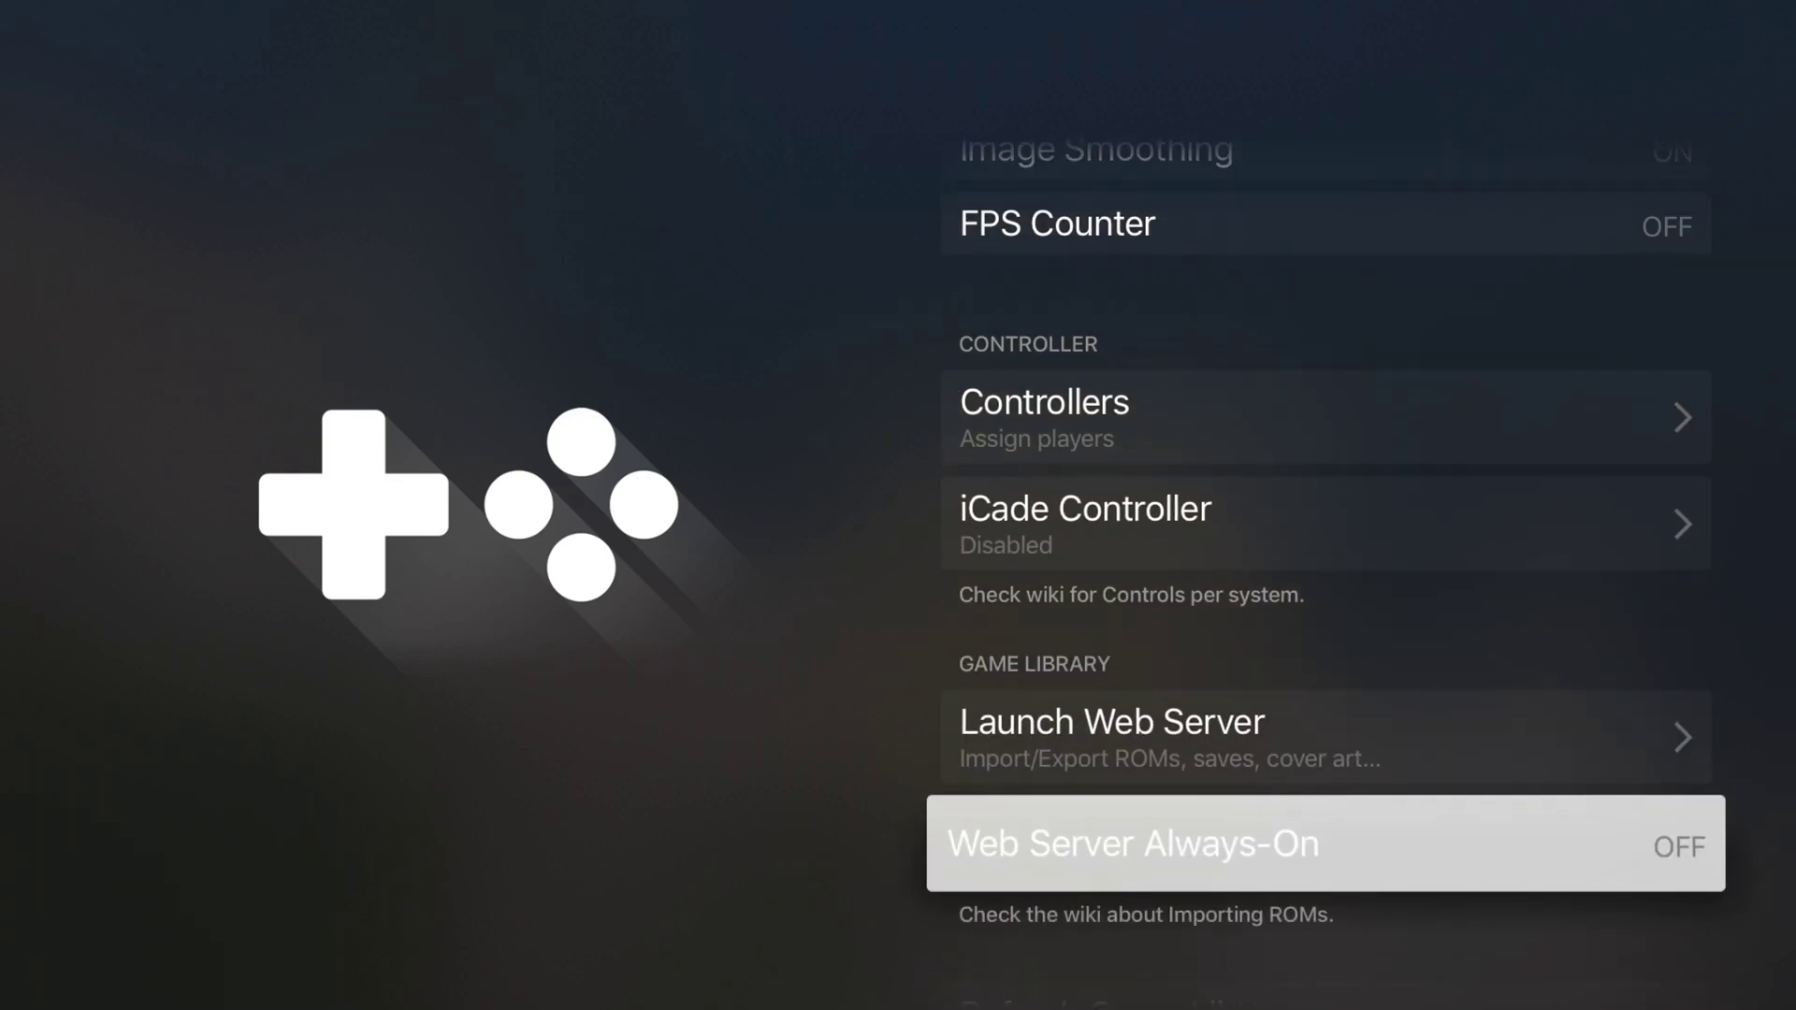
key("Up")
key("Up")
key("Up")
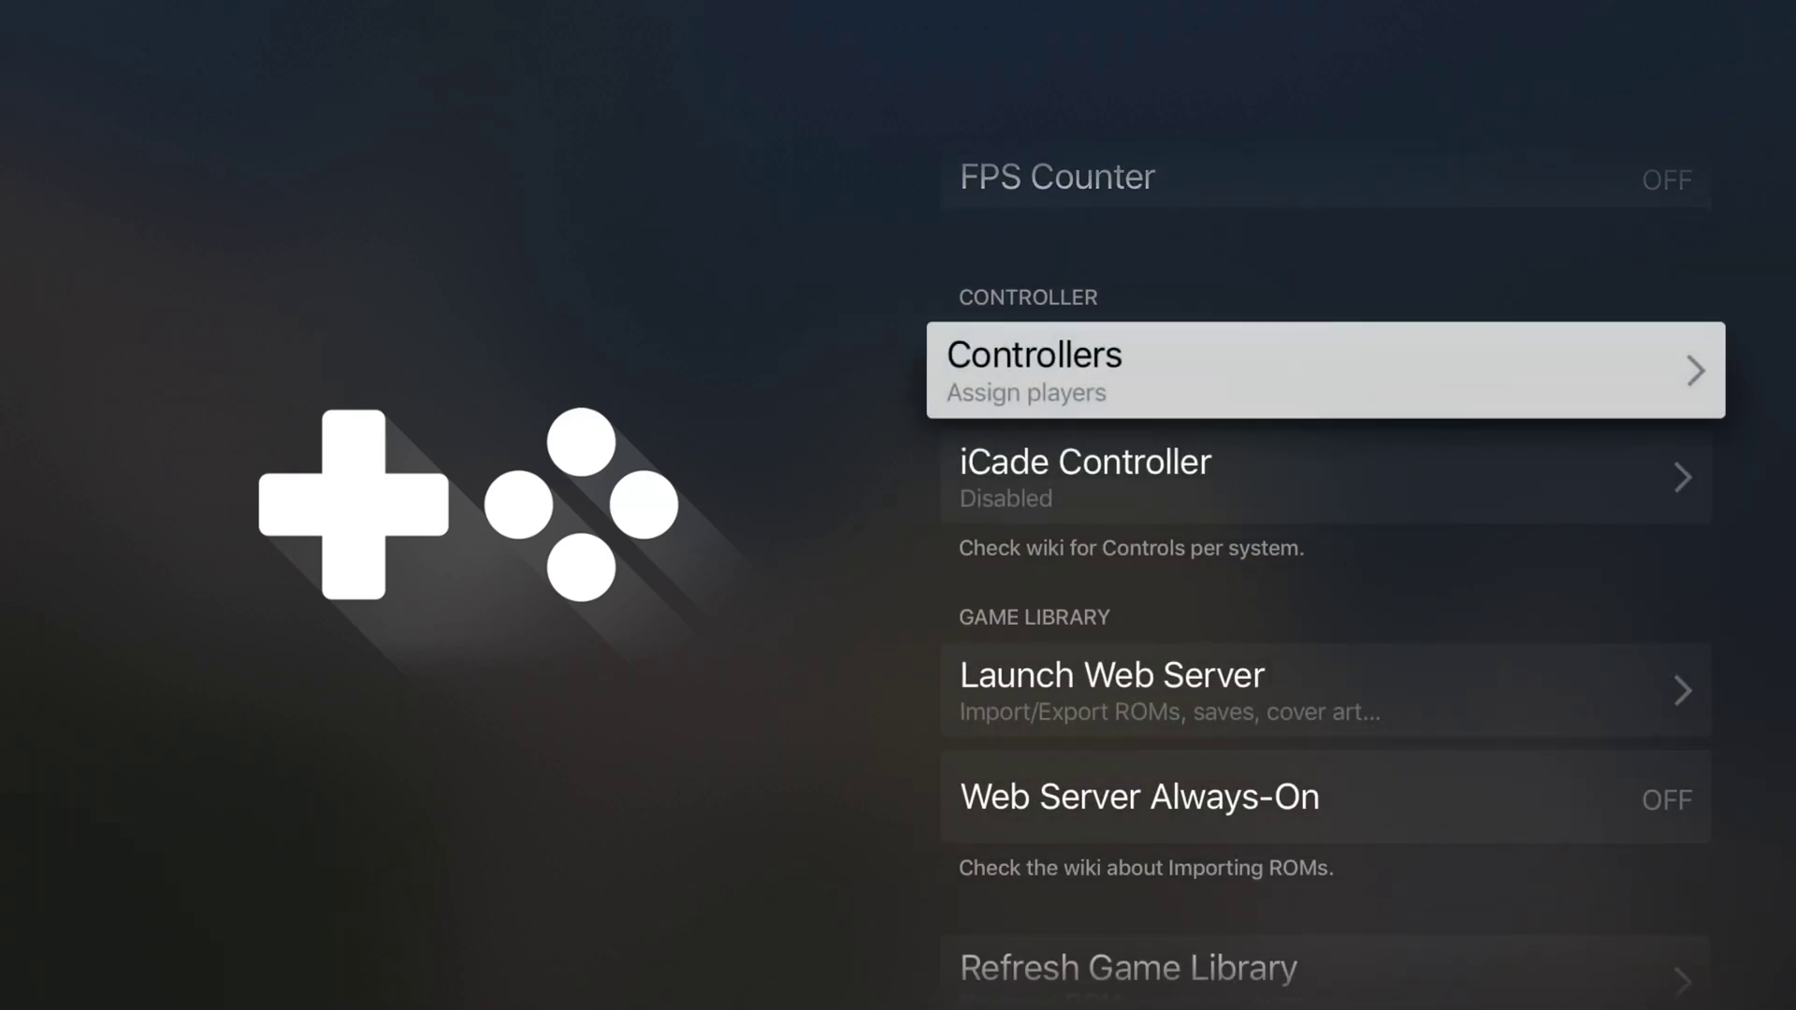
View the controller assignments, leave Player 1 on DualShock 4, and return to the library.
key("Return")
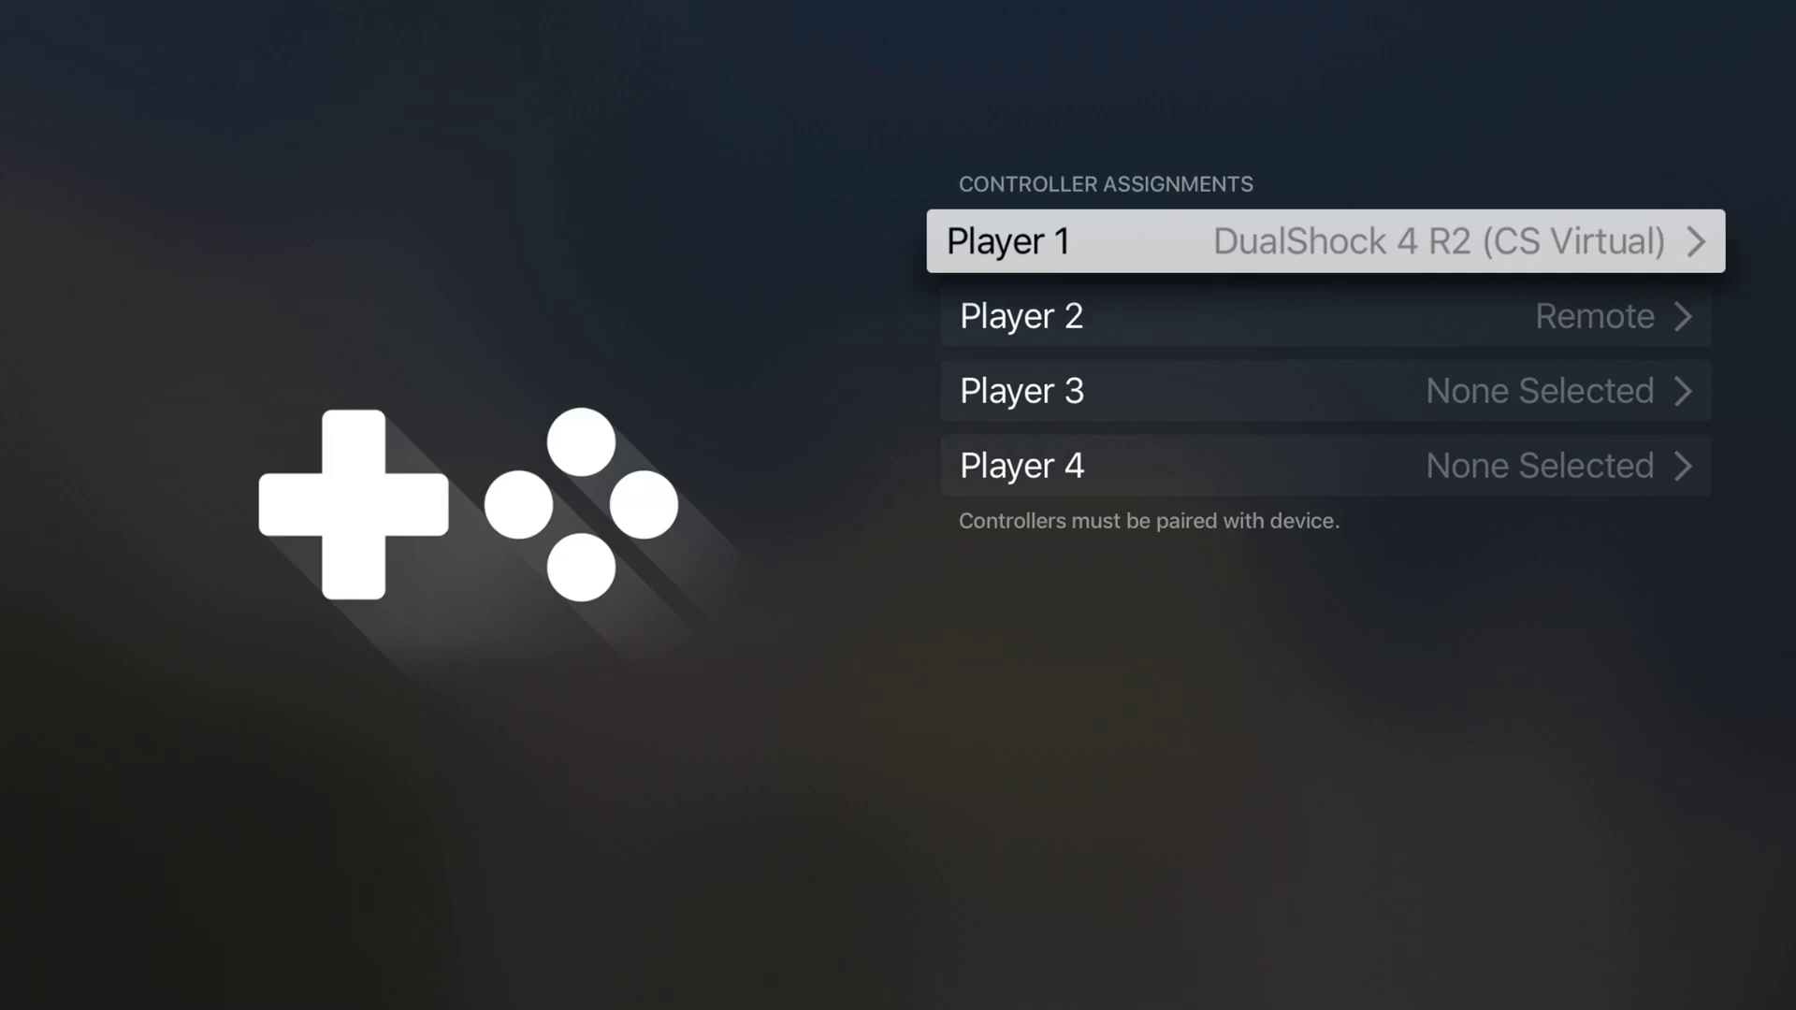
key("Return")
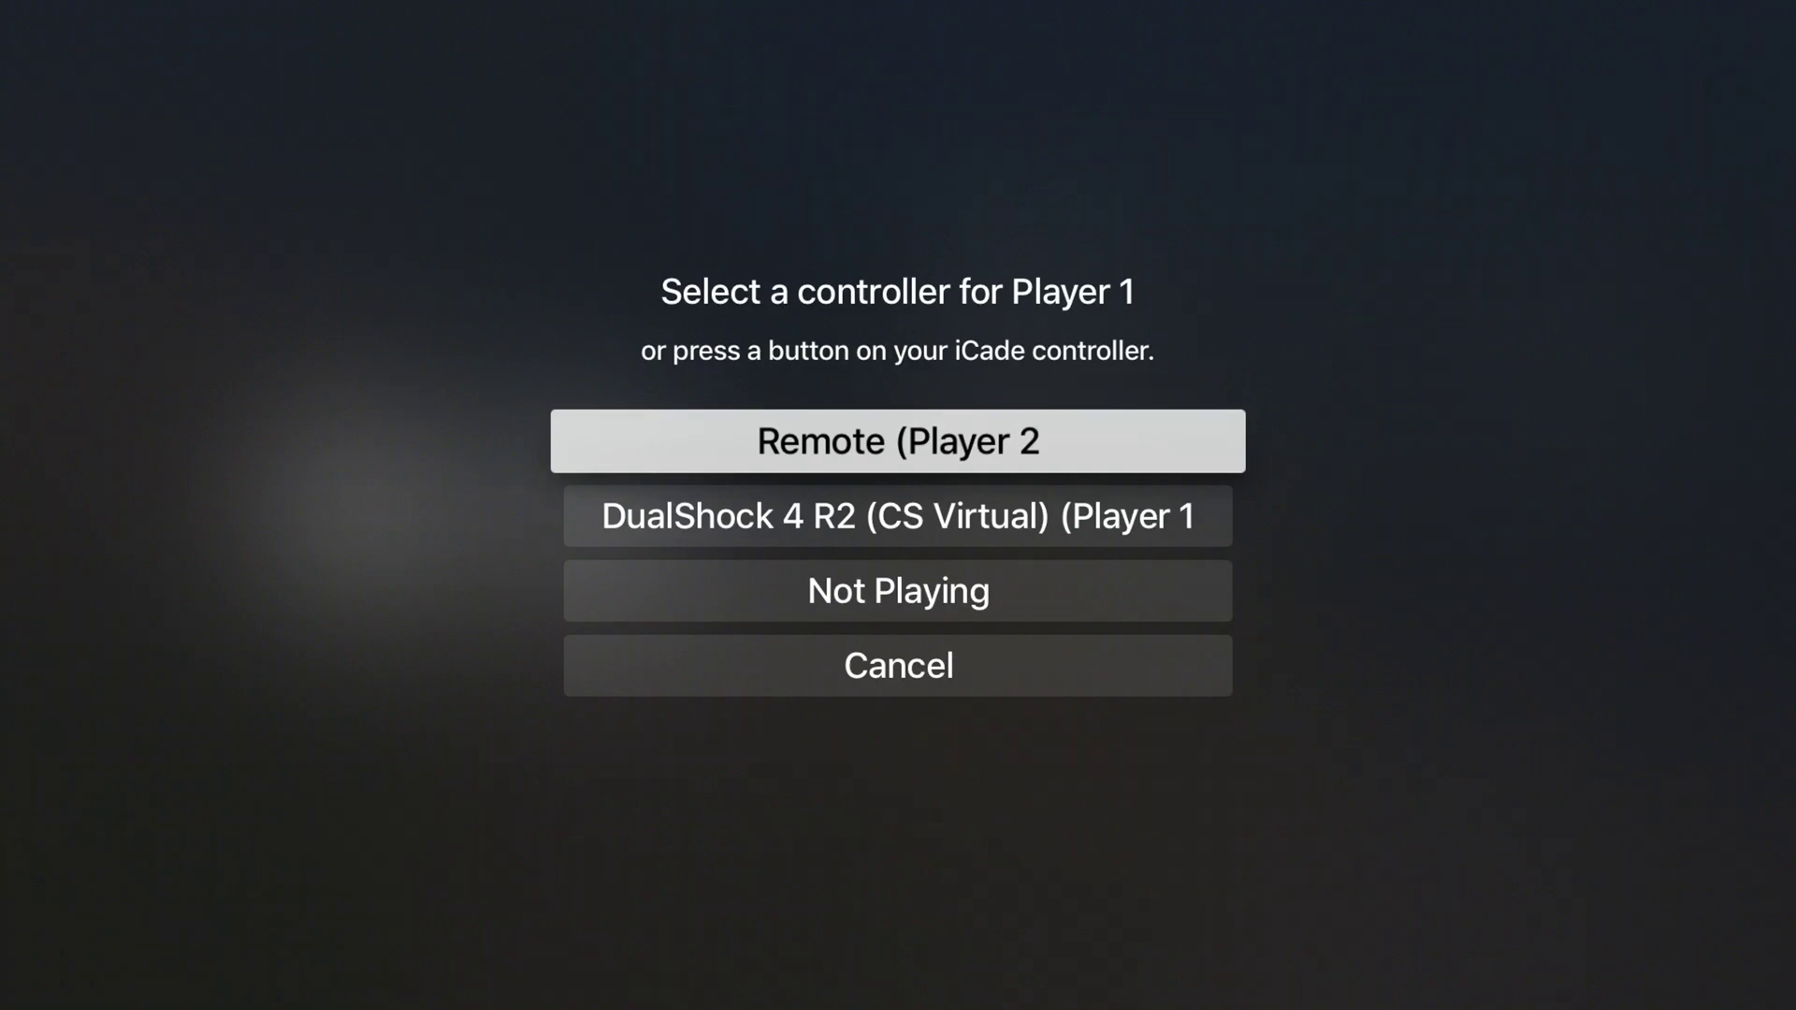
key("Escape")
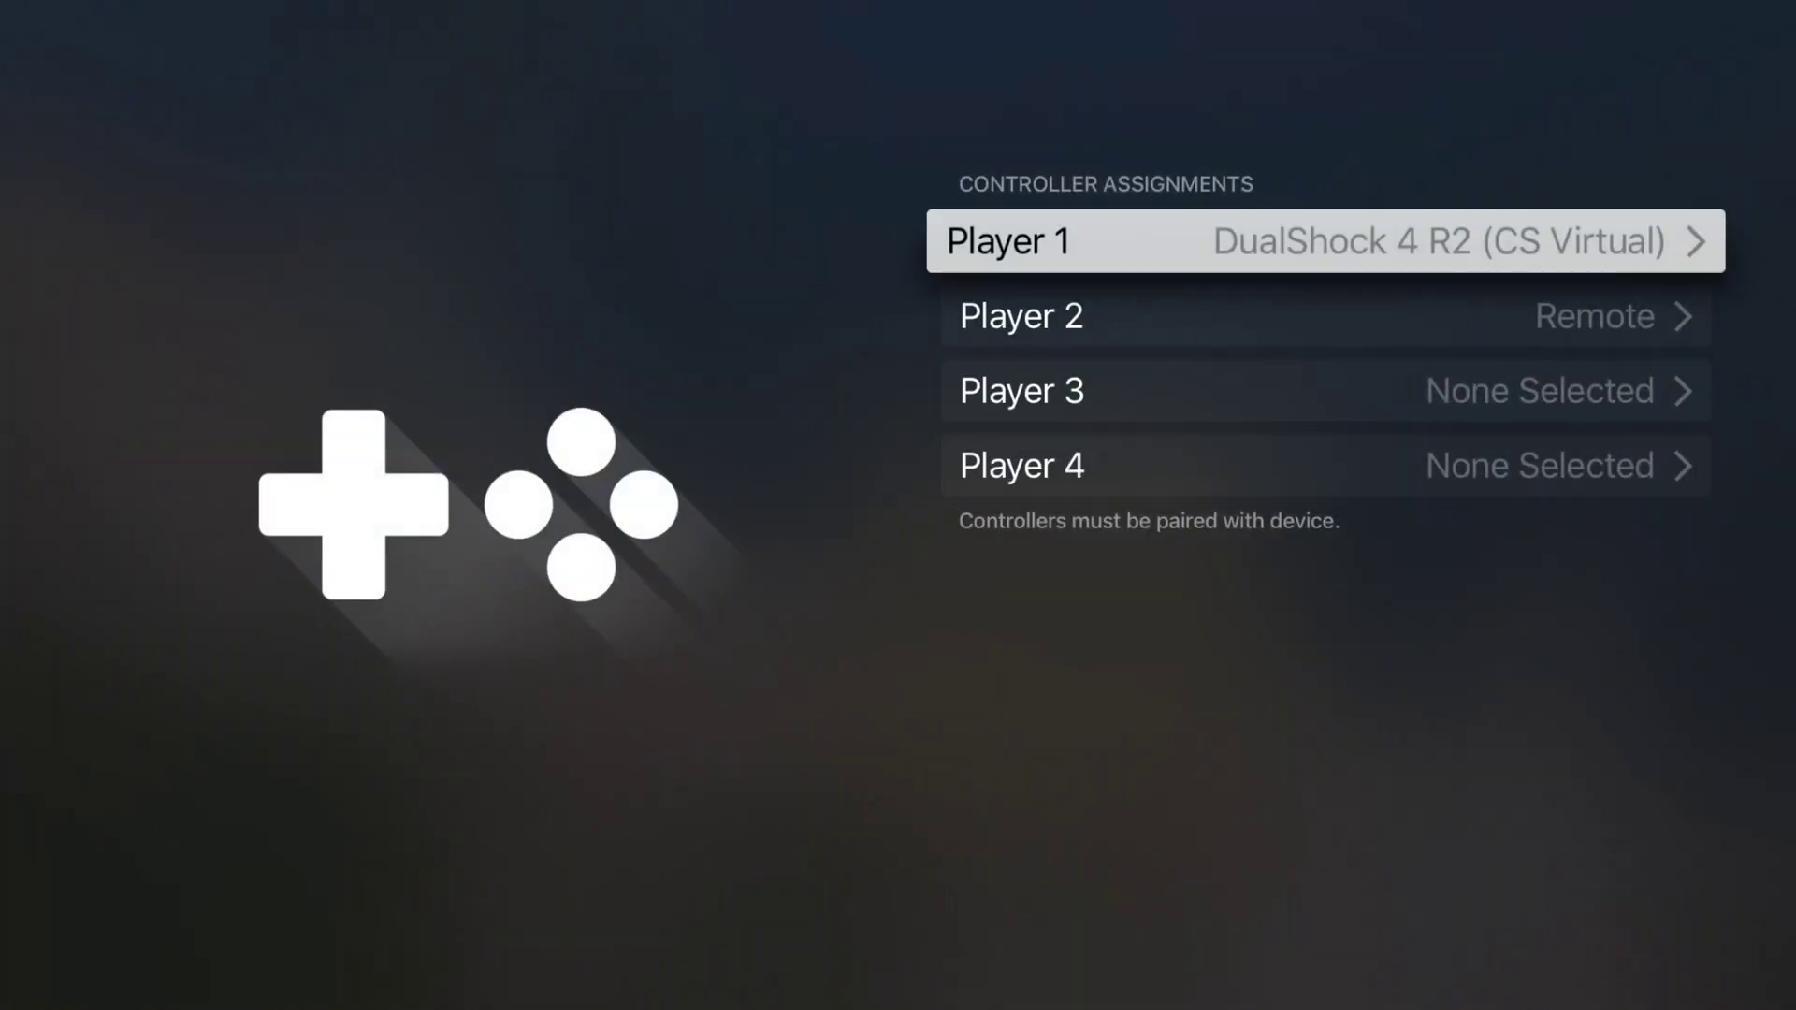
key("Escape")
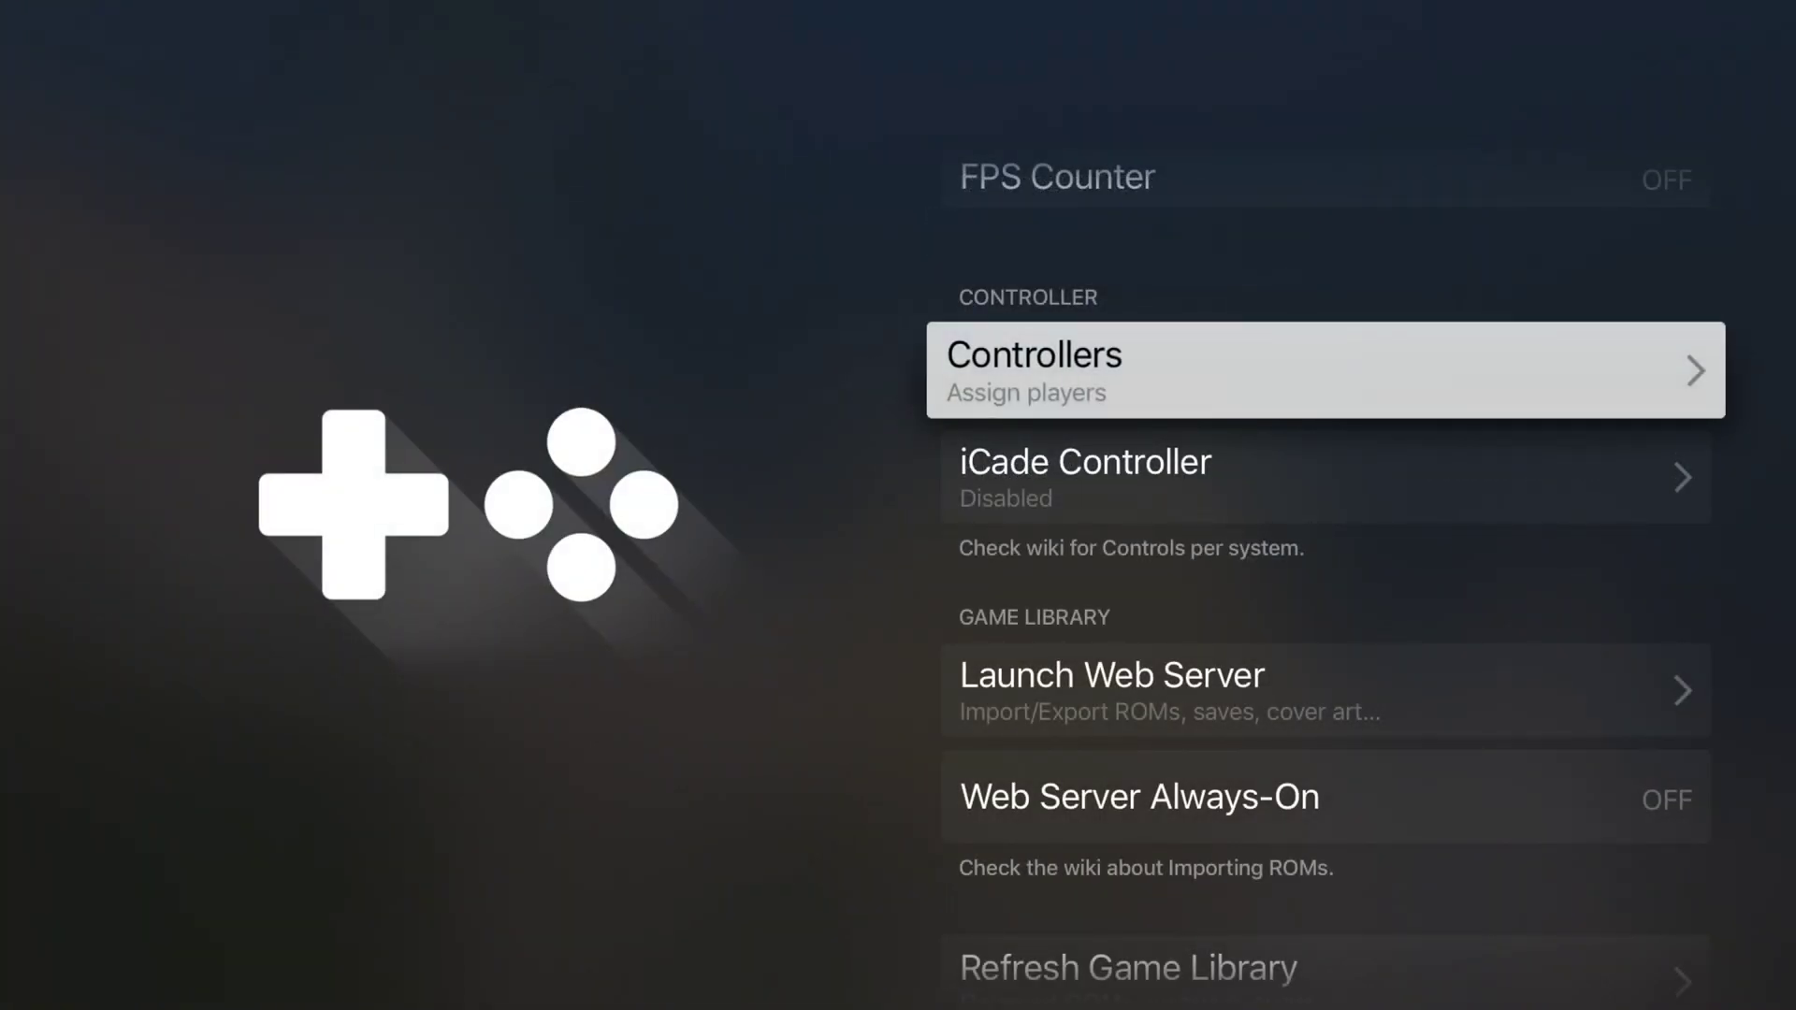
key("Up")
key("Up")
key("Up")
key("Up")
key("Up")
key("Up")
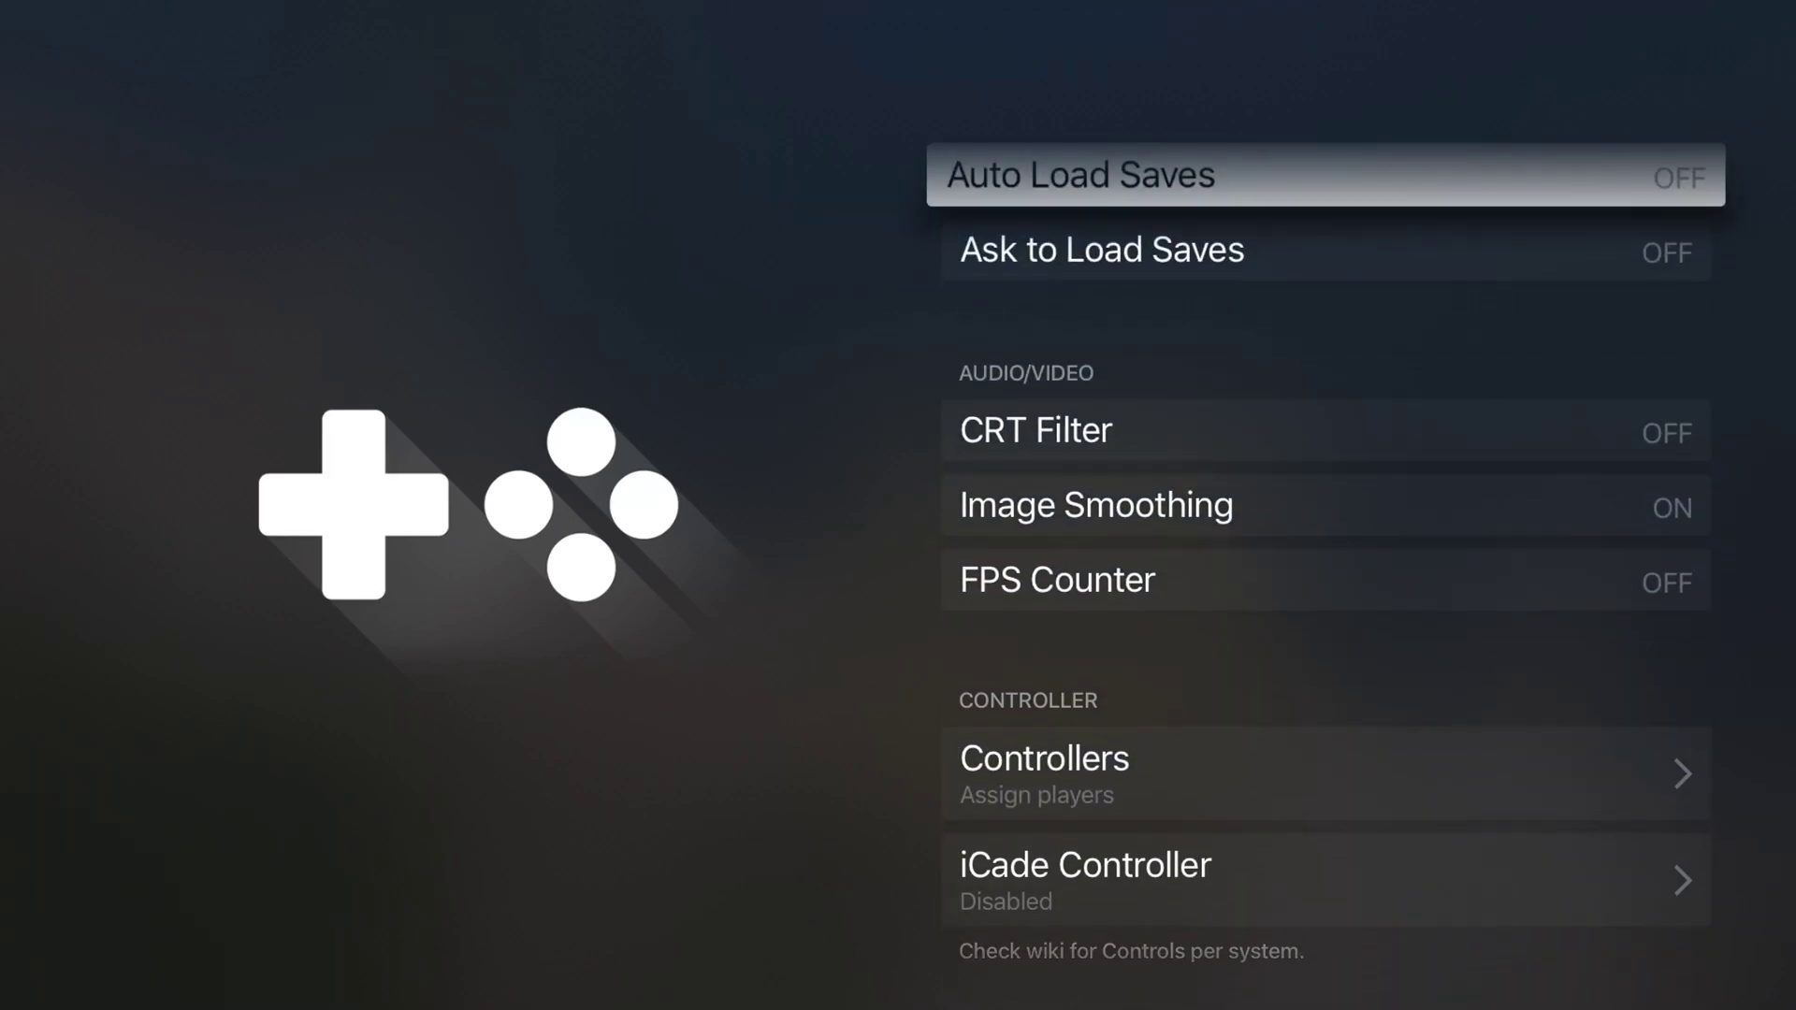
key("Up")
key("Up")
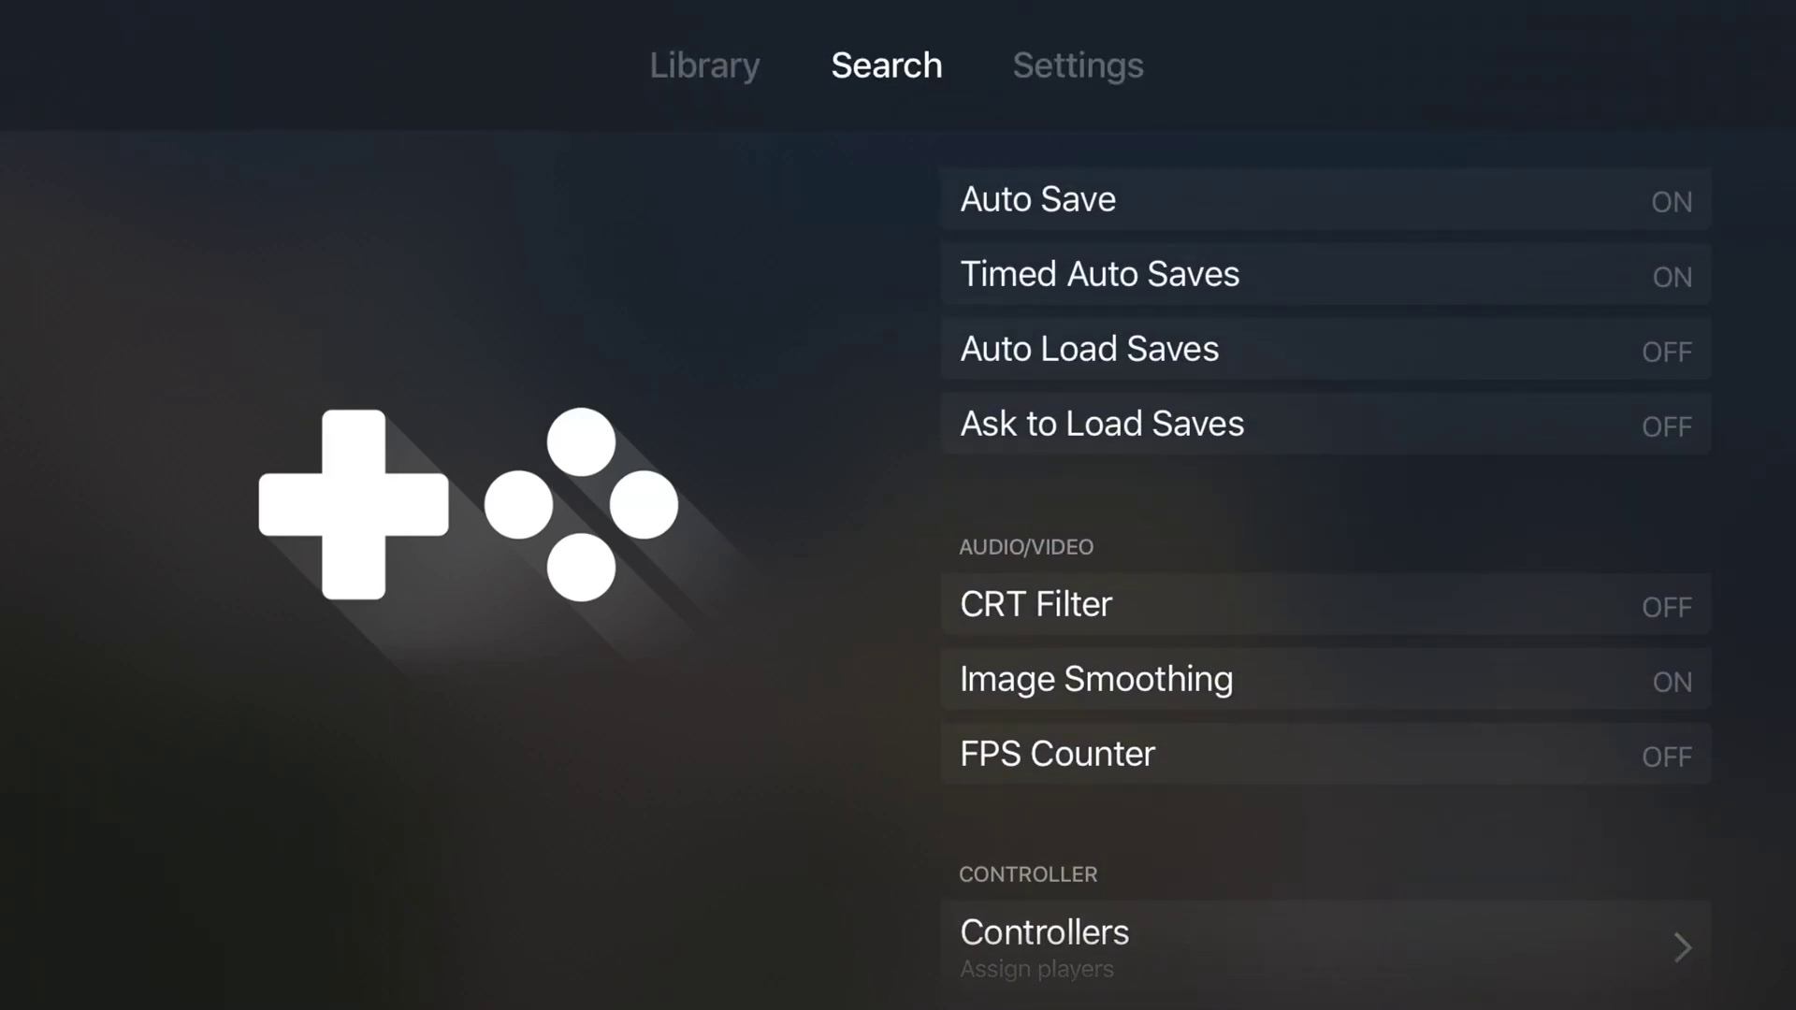
key("Down")
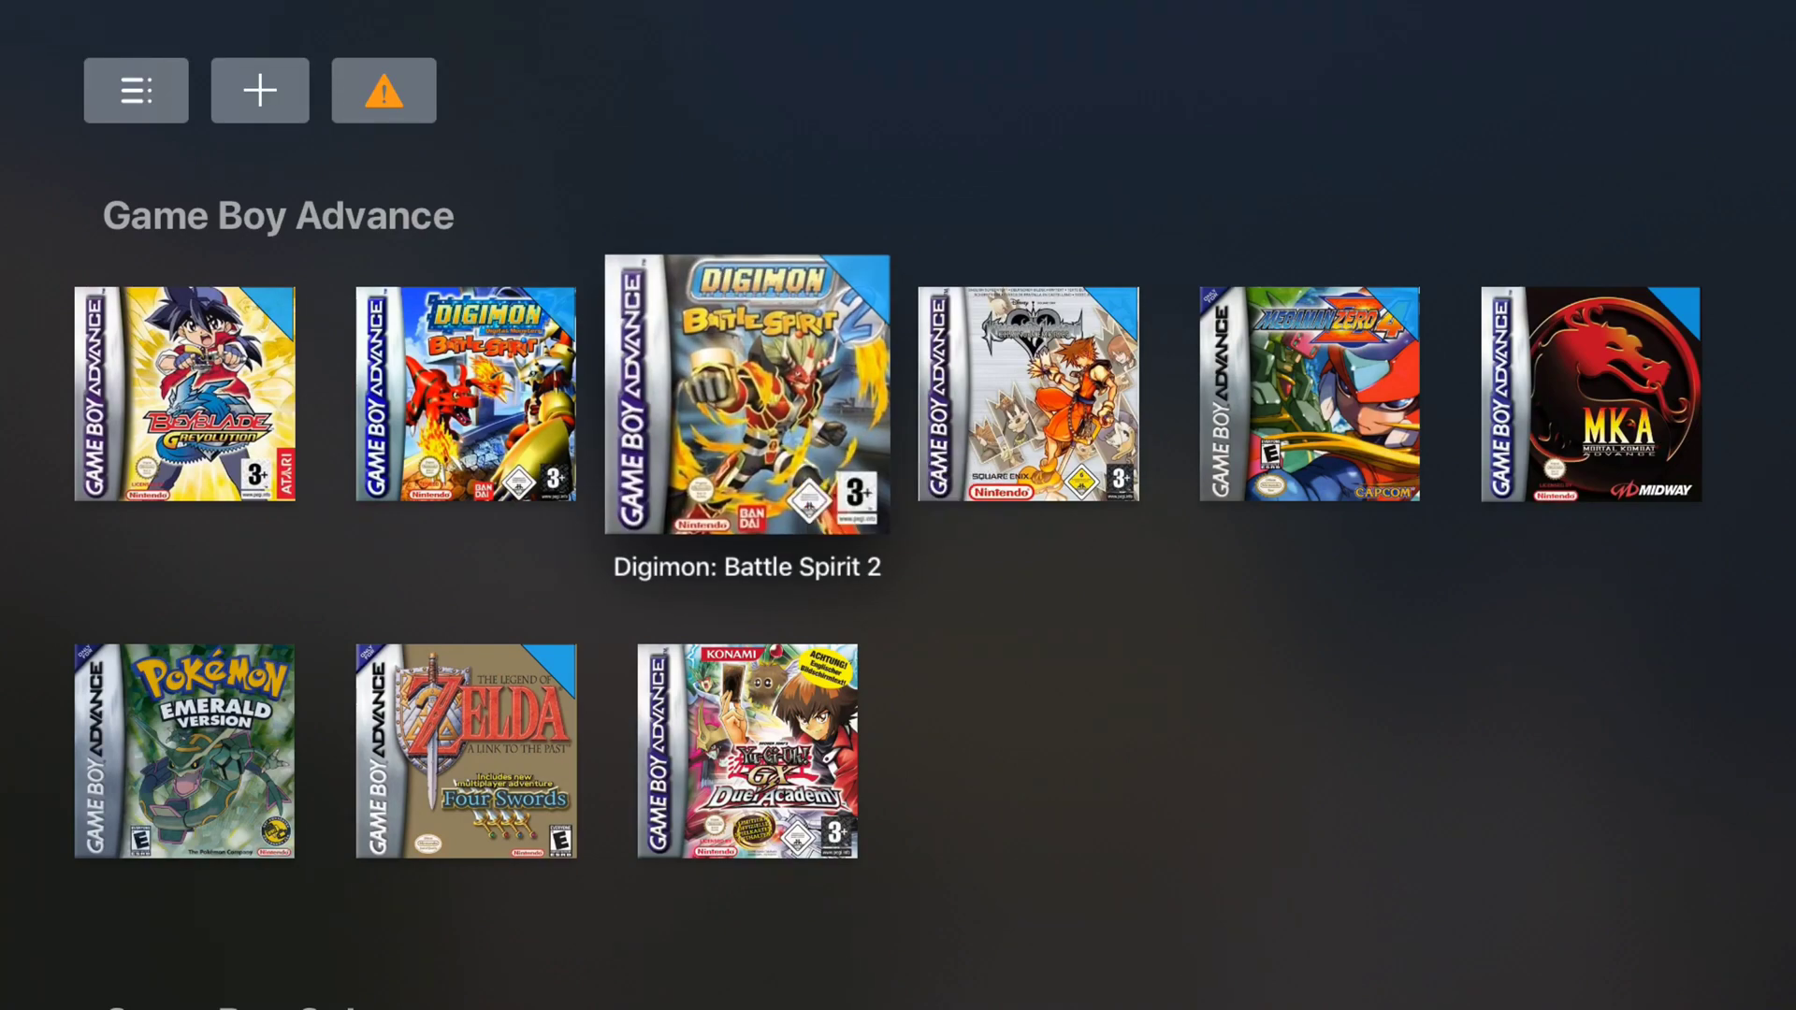
Run Mortal Kombat Advance from the library on the Mednafen core, for this time only.
key("Right")
key("Right")
key("Right")
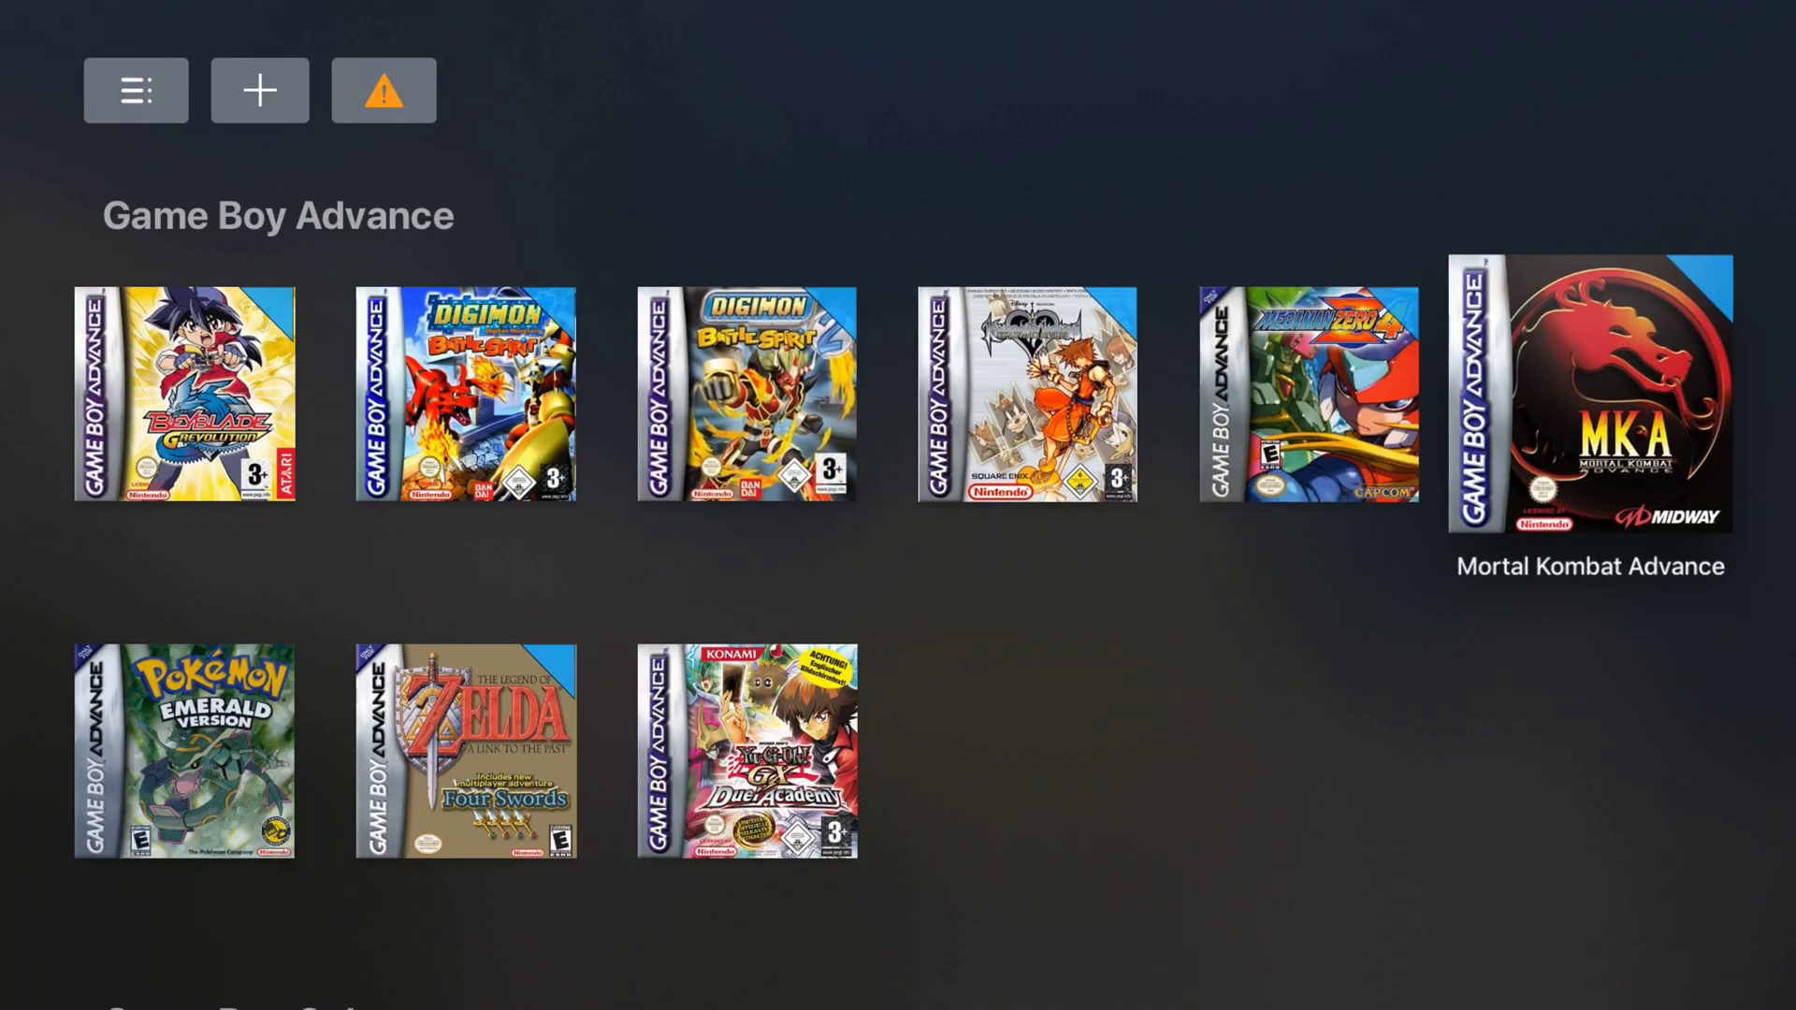
key("Return")
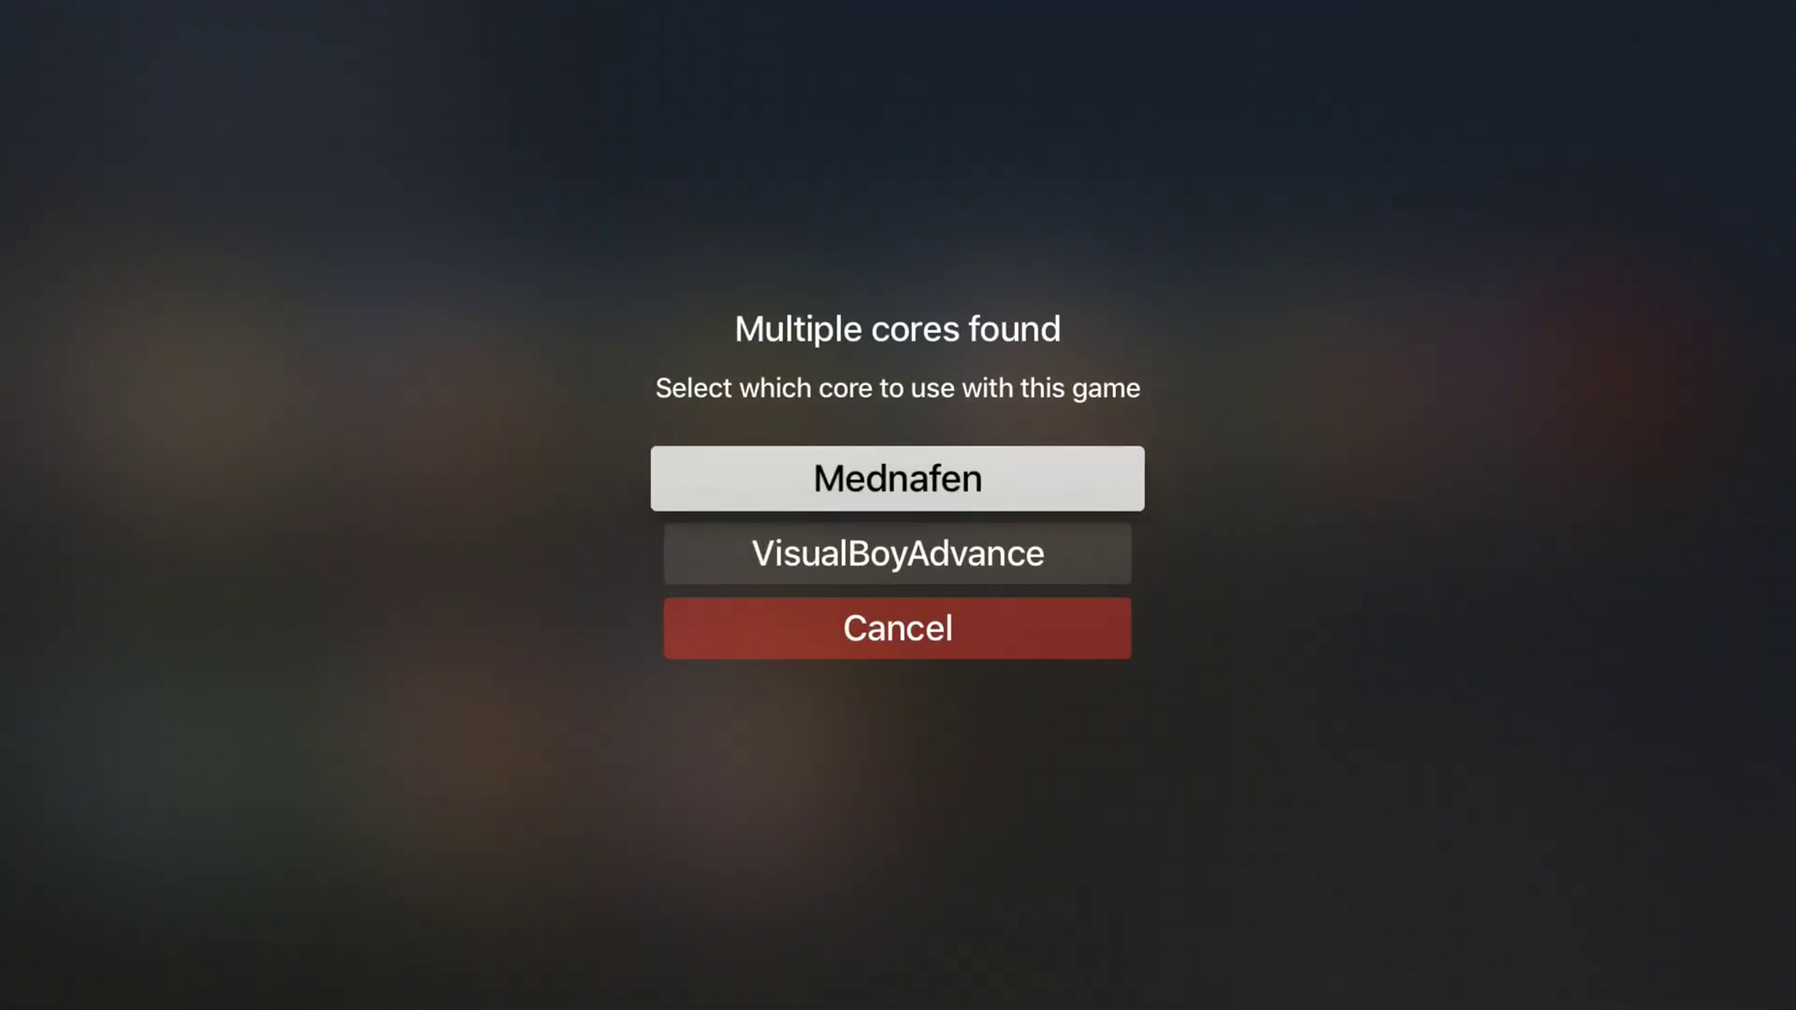
key("Return")
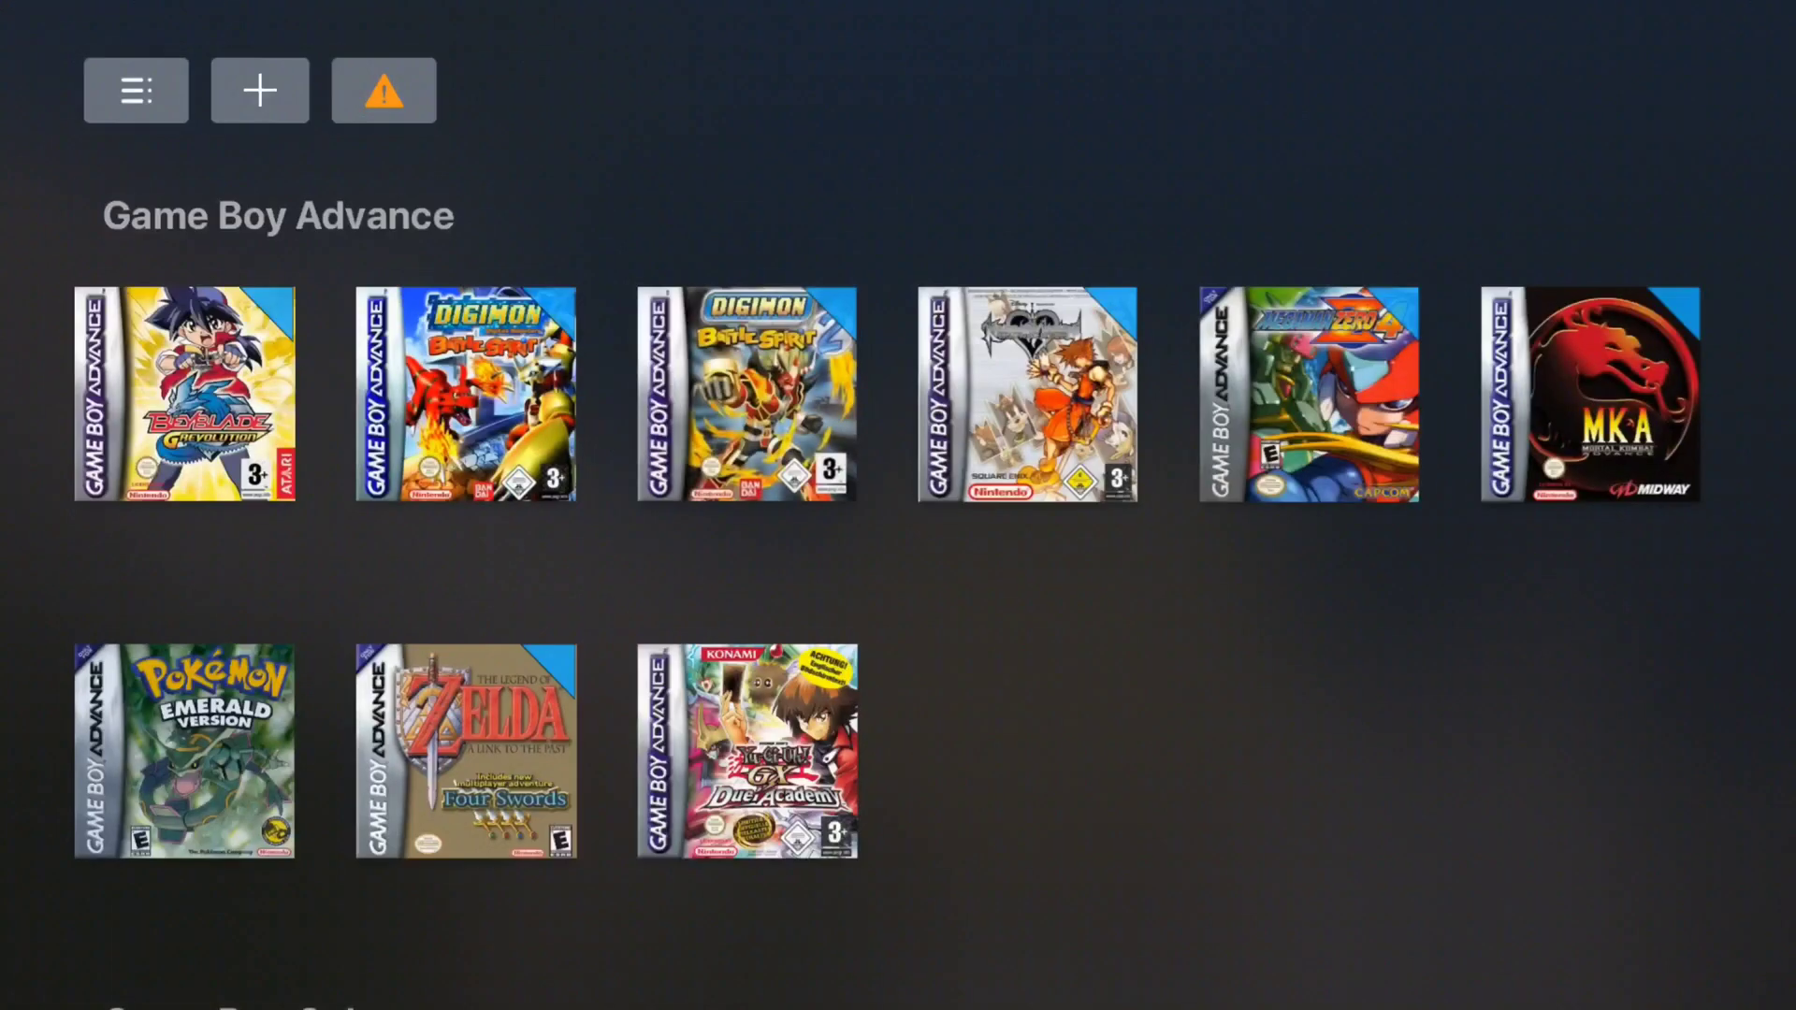
key("Return")
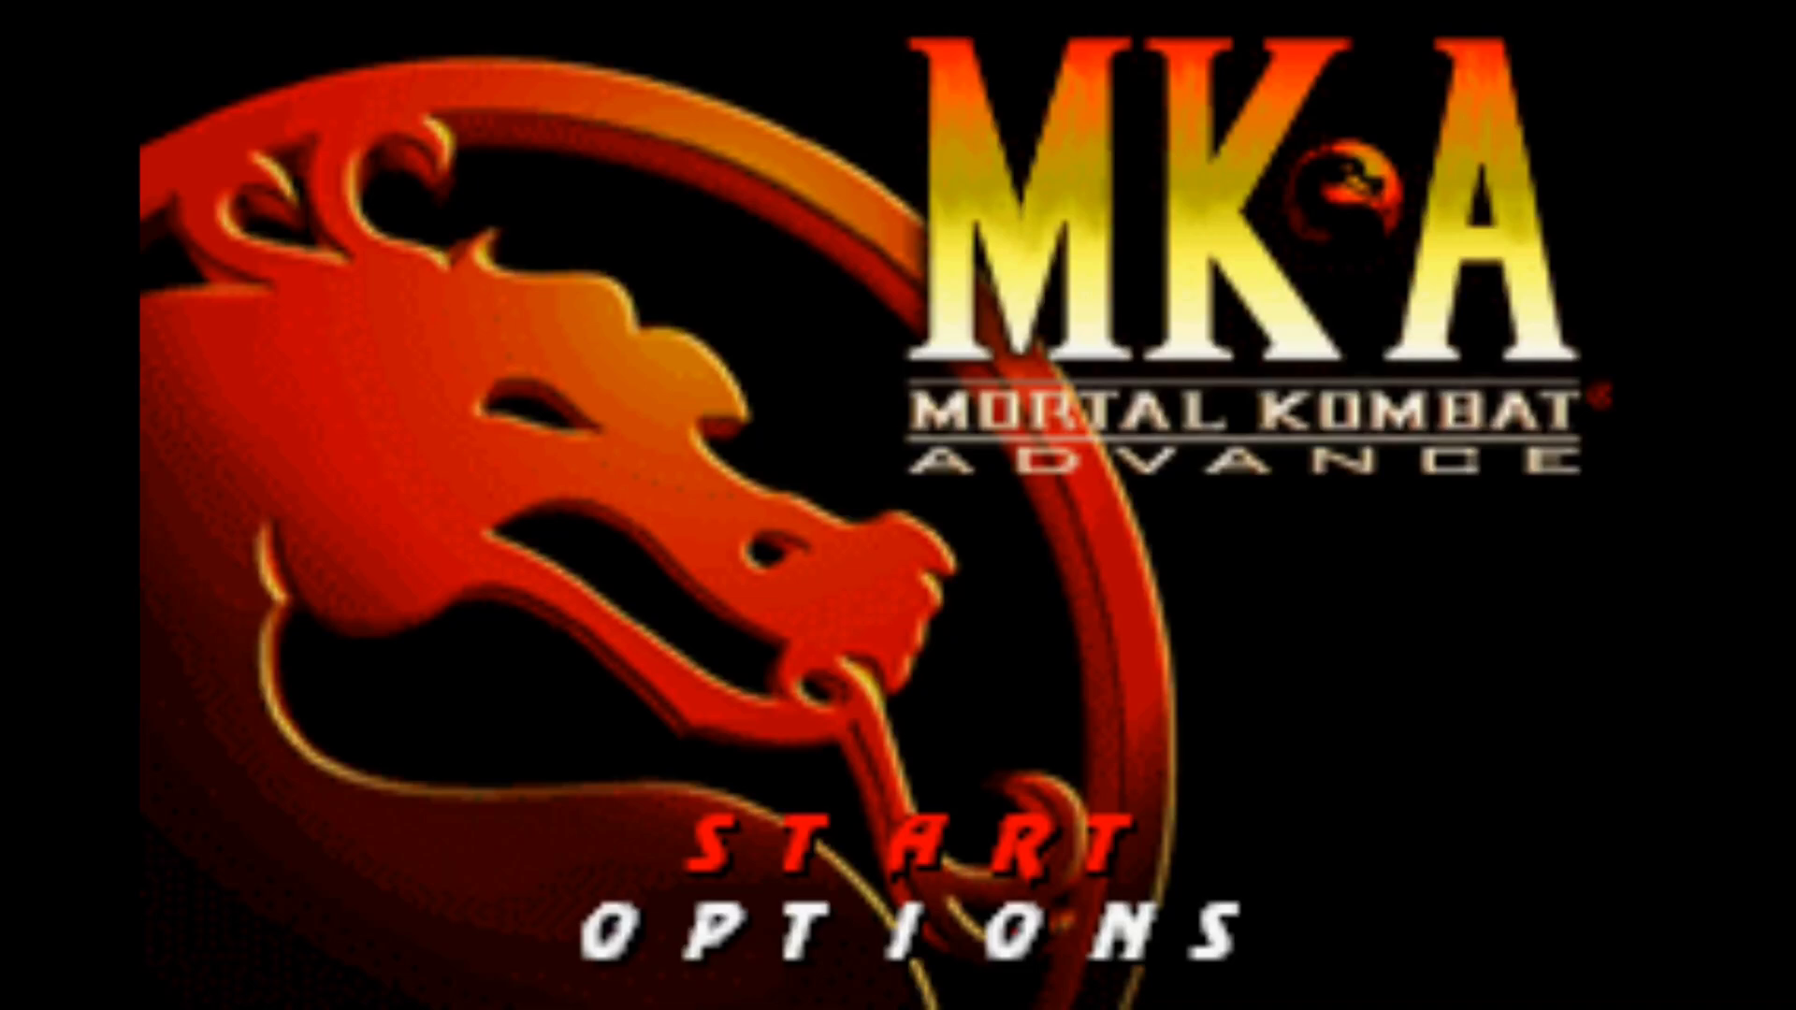
Start from the MK:A title screen and choose the 'Mortal Kombat 1 Player' mode.
key("Return")
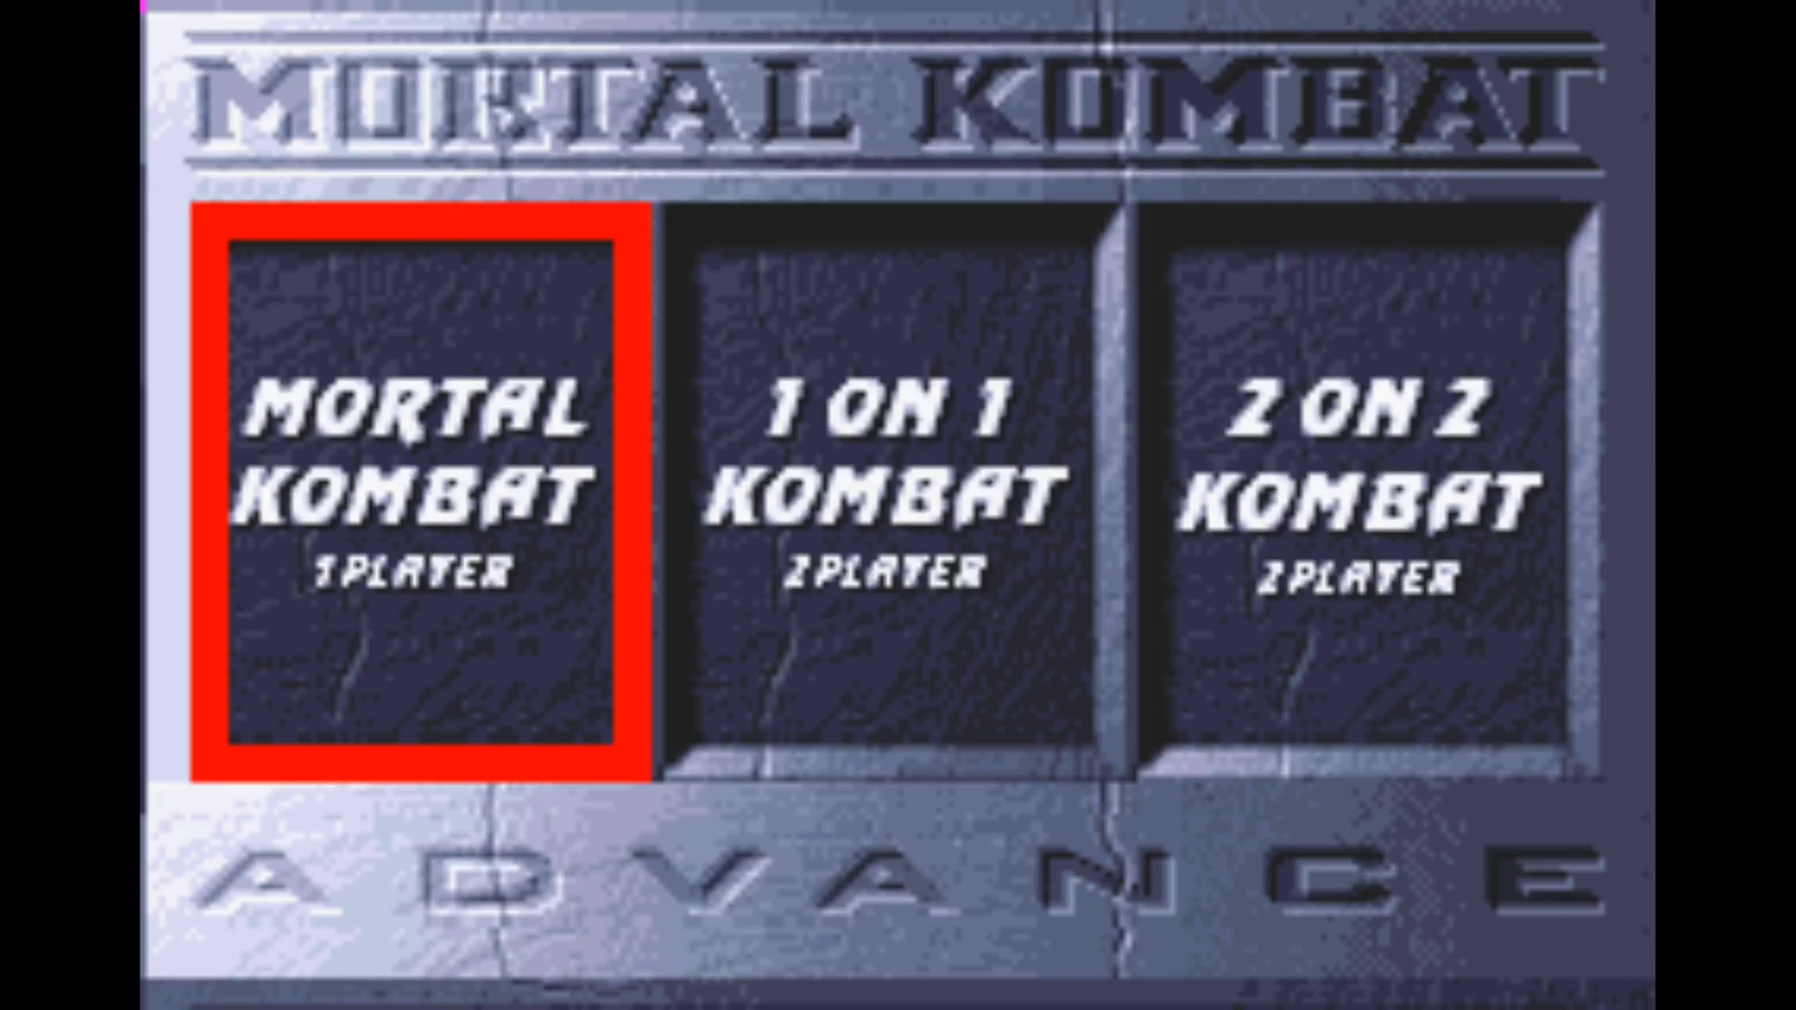
key("z")
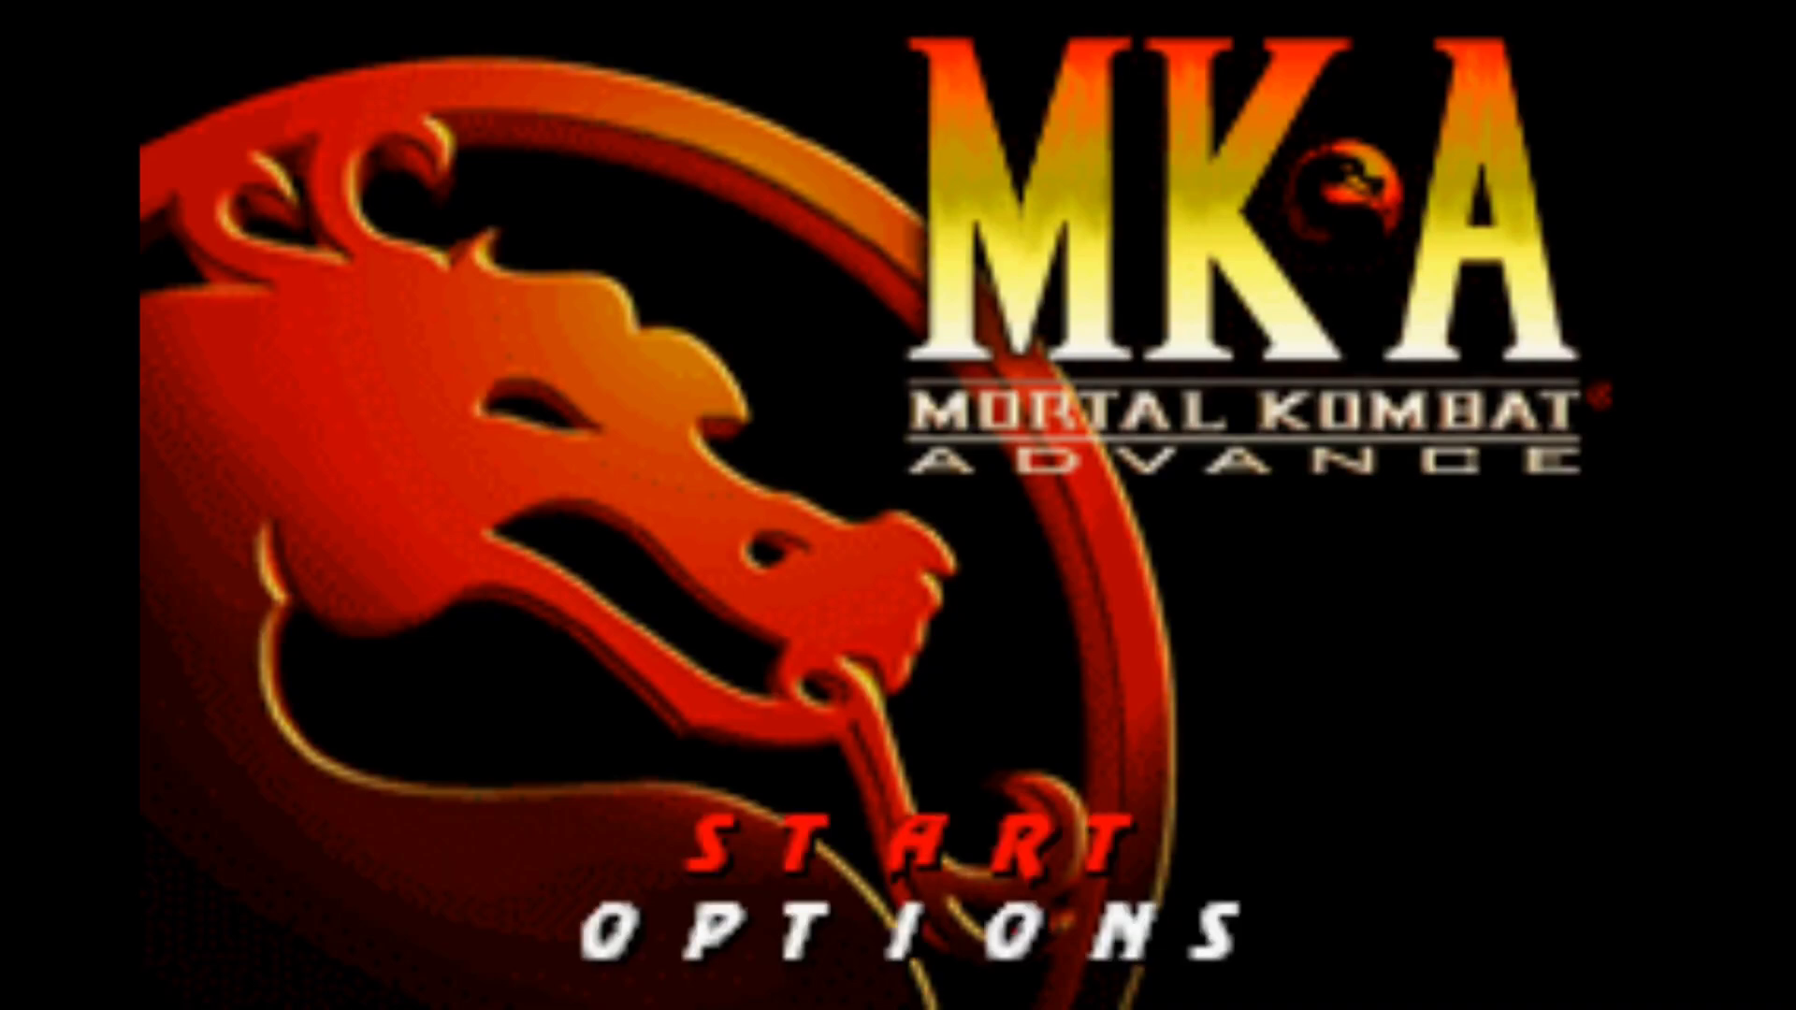
key("z")
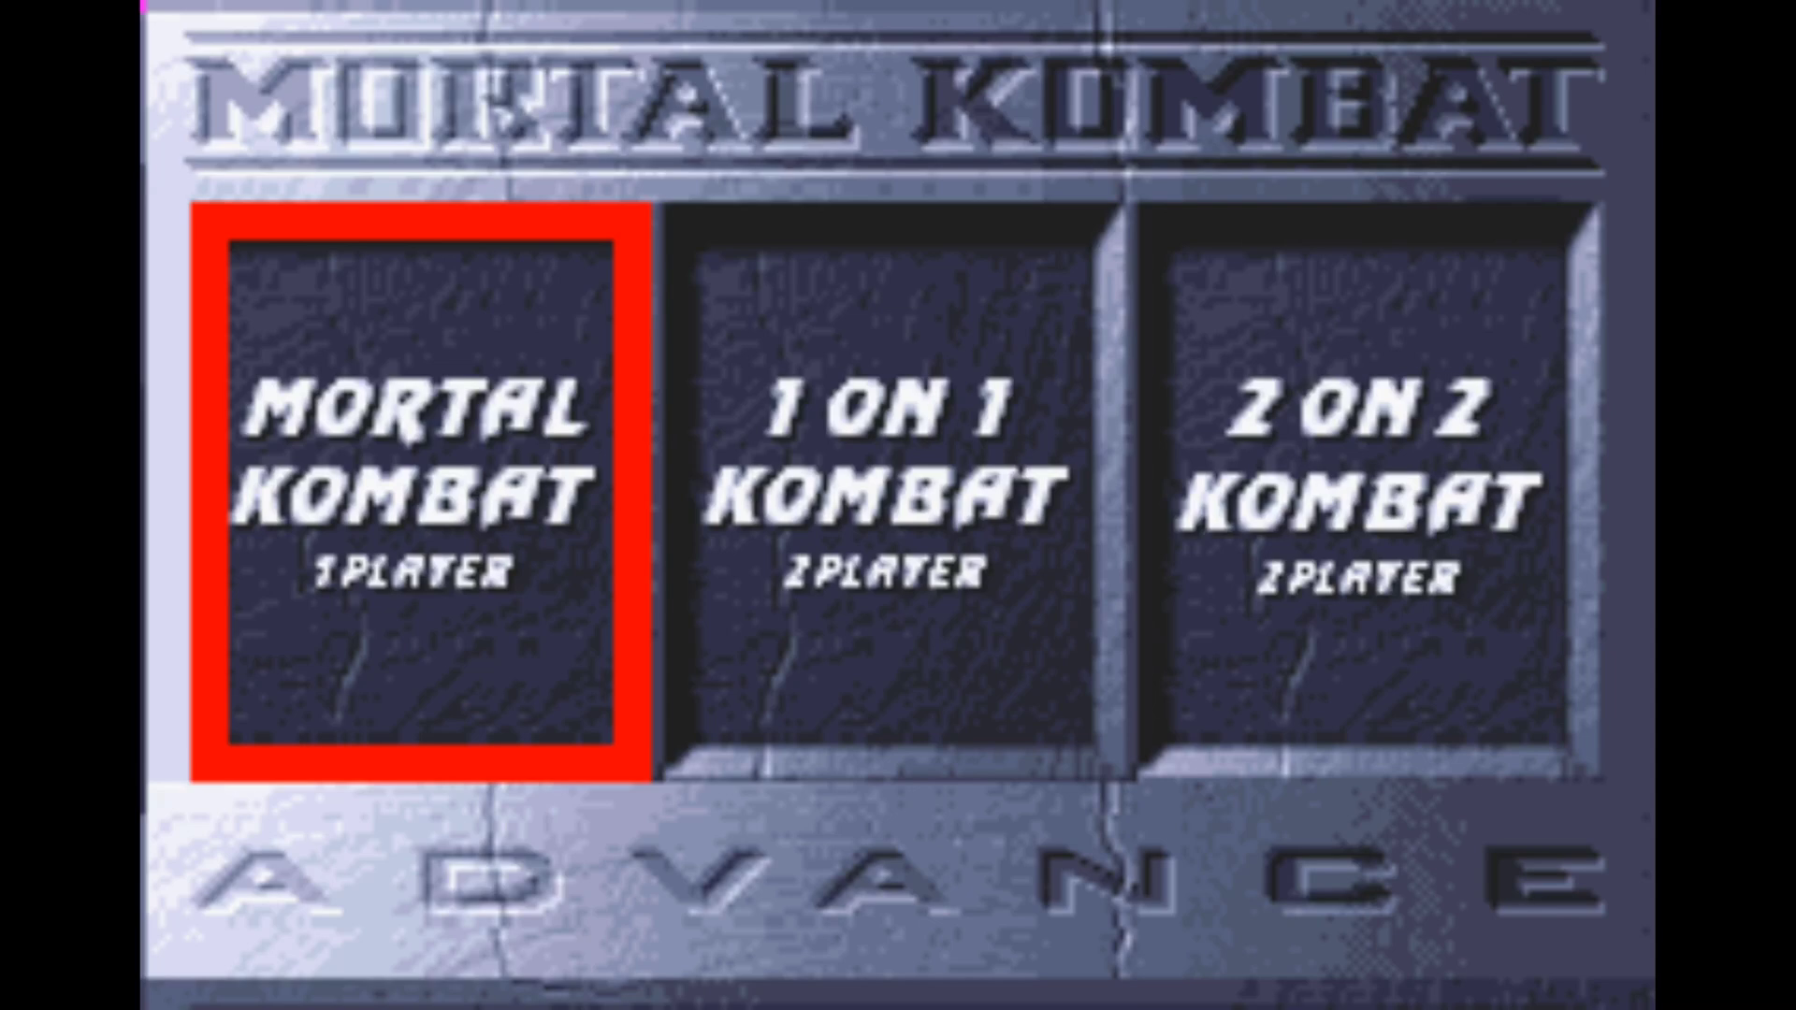
key("Right")
key("Right")
key("Left")
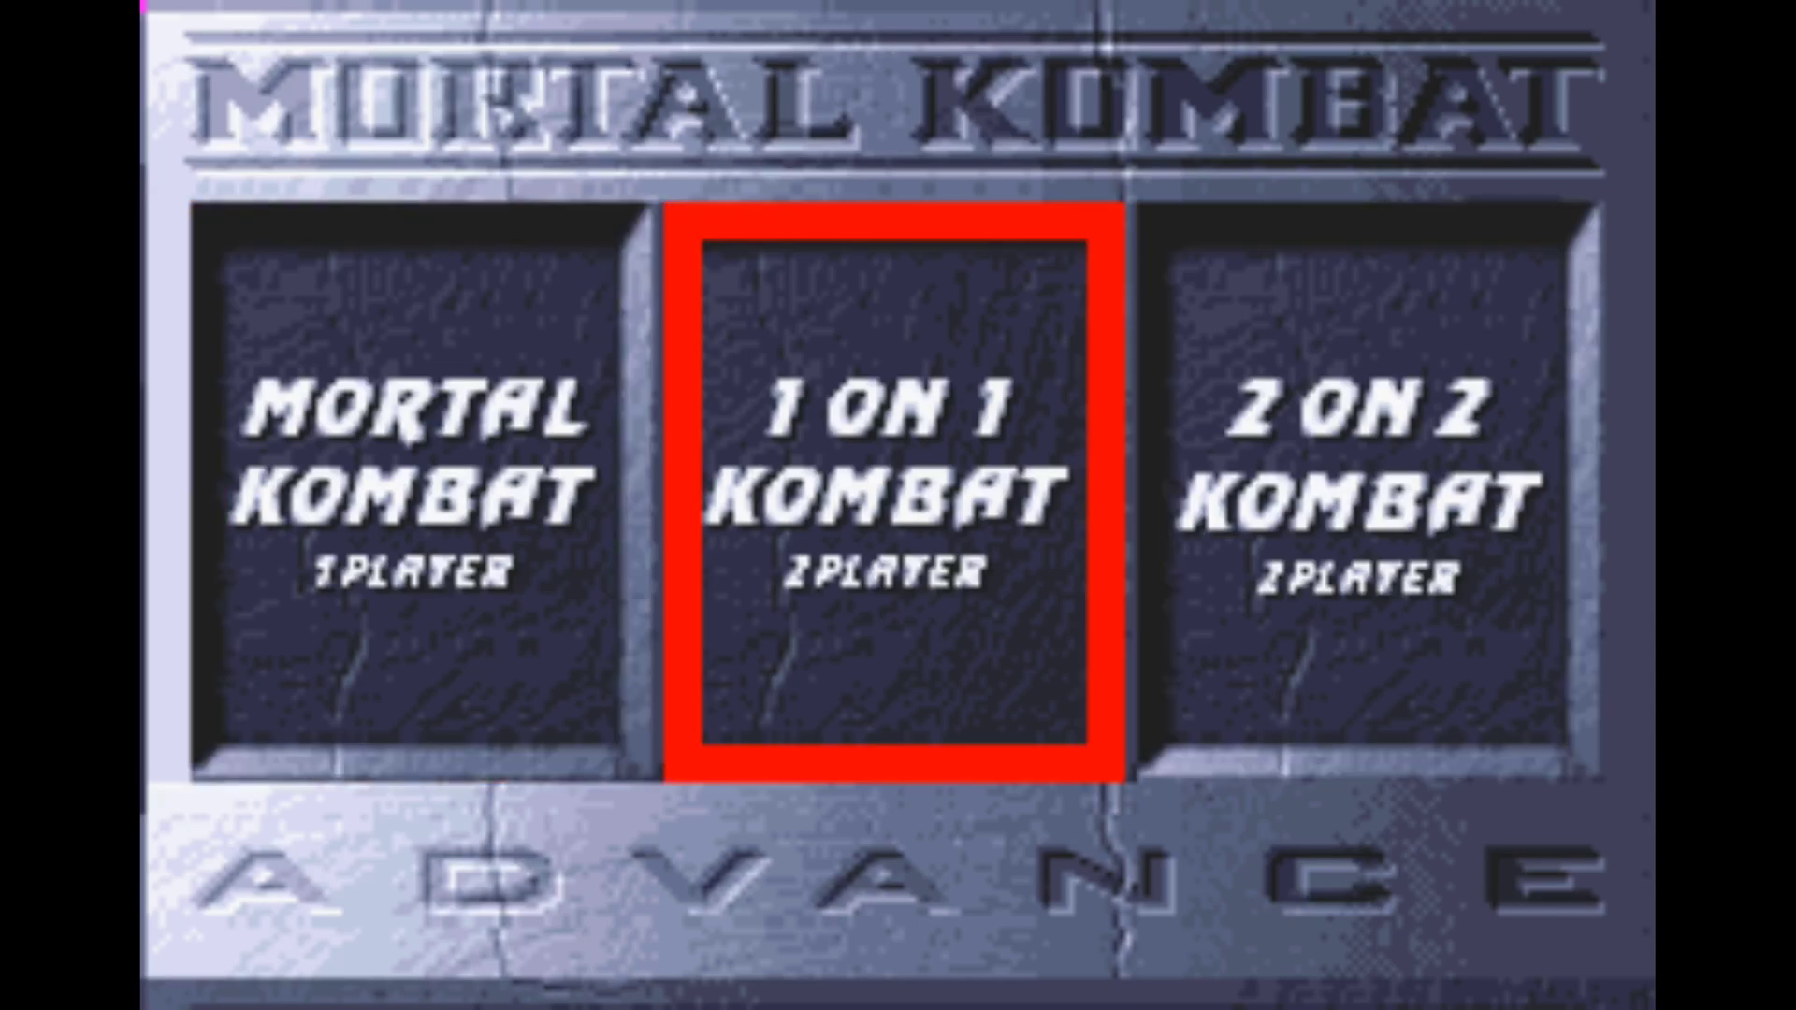
key("Left")
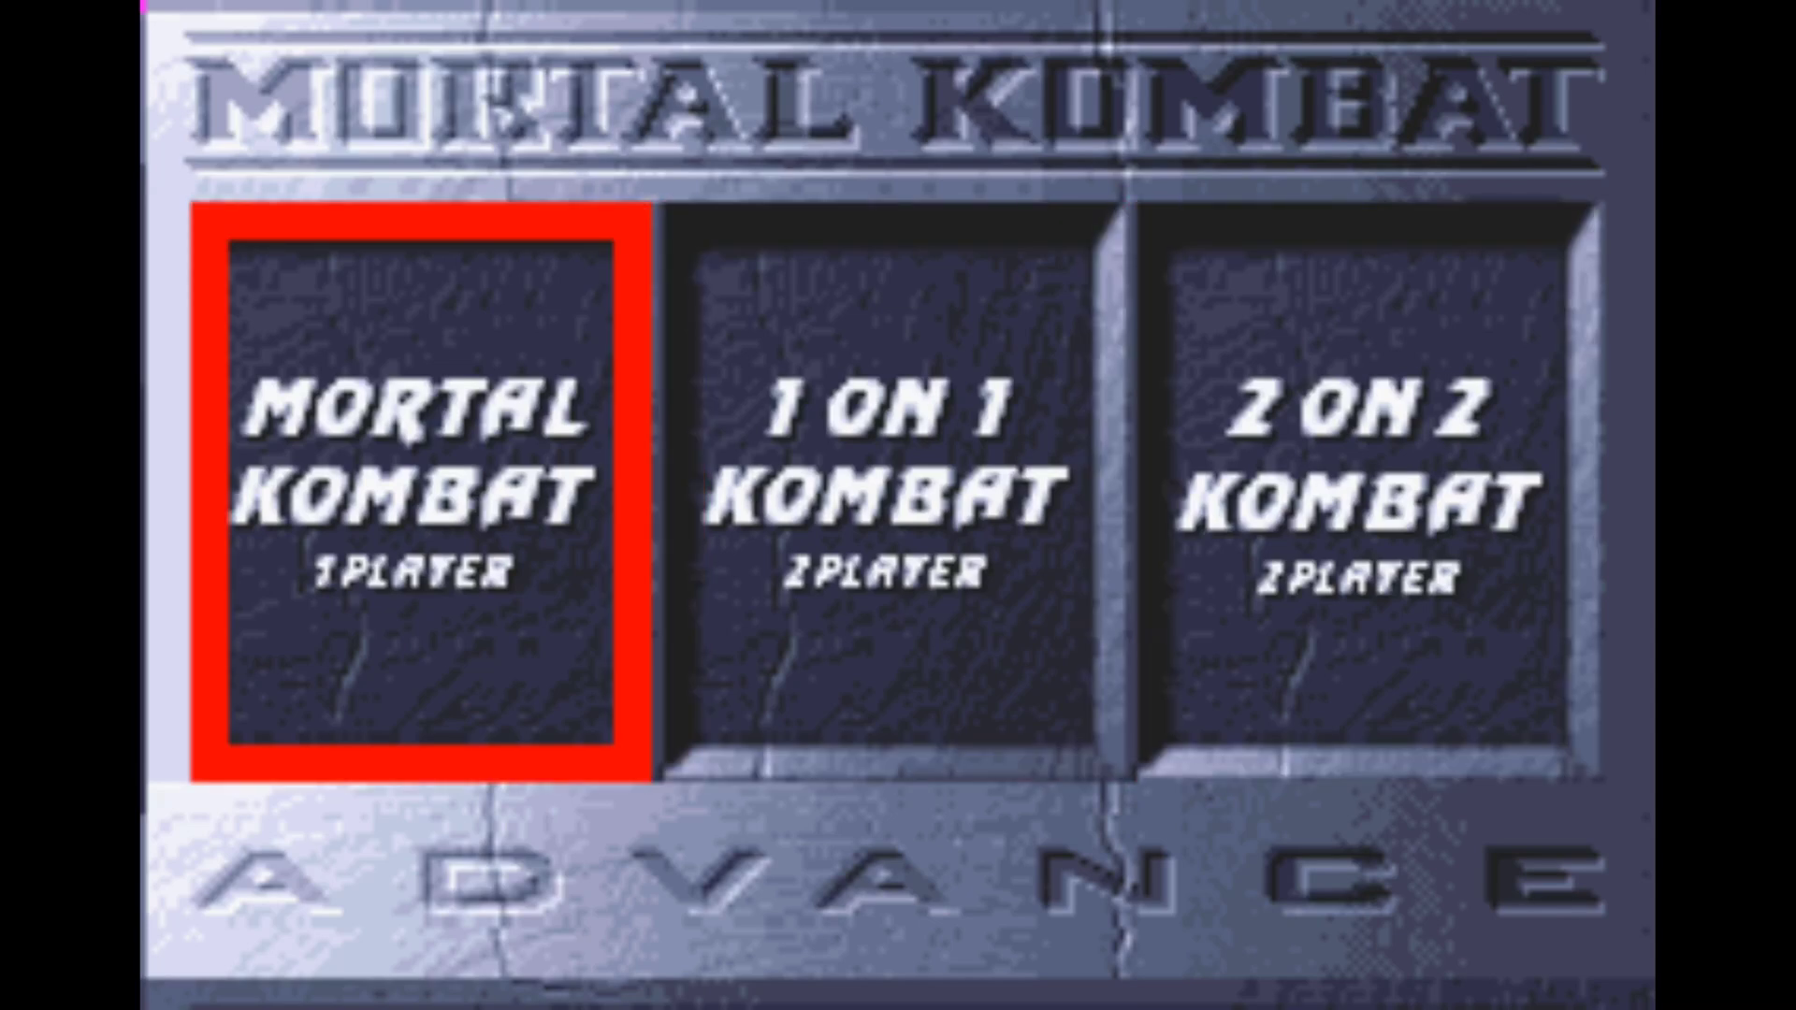
key("Return")
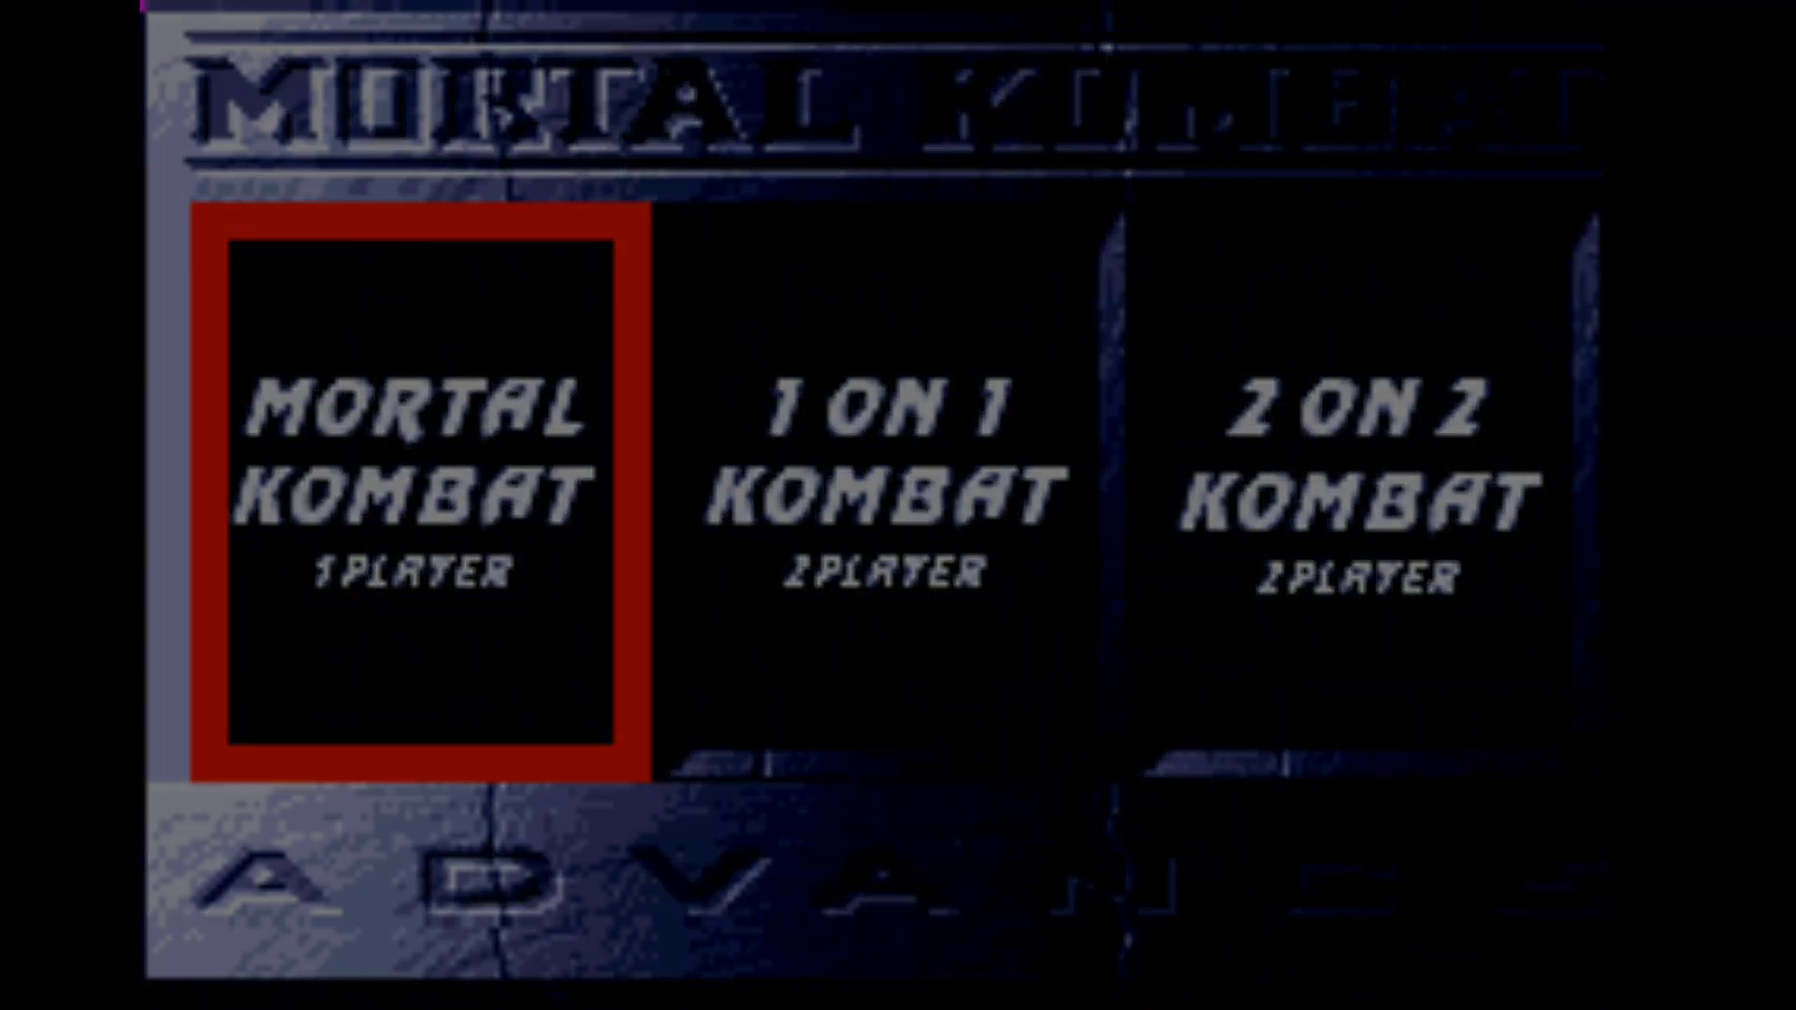
Move through the fighter grid past Sektor and Cyrax and pick classic Sub-Zero.
key("Right")
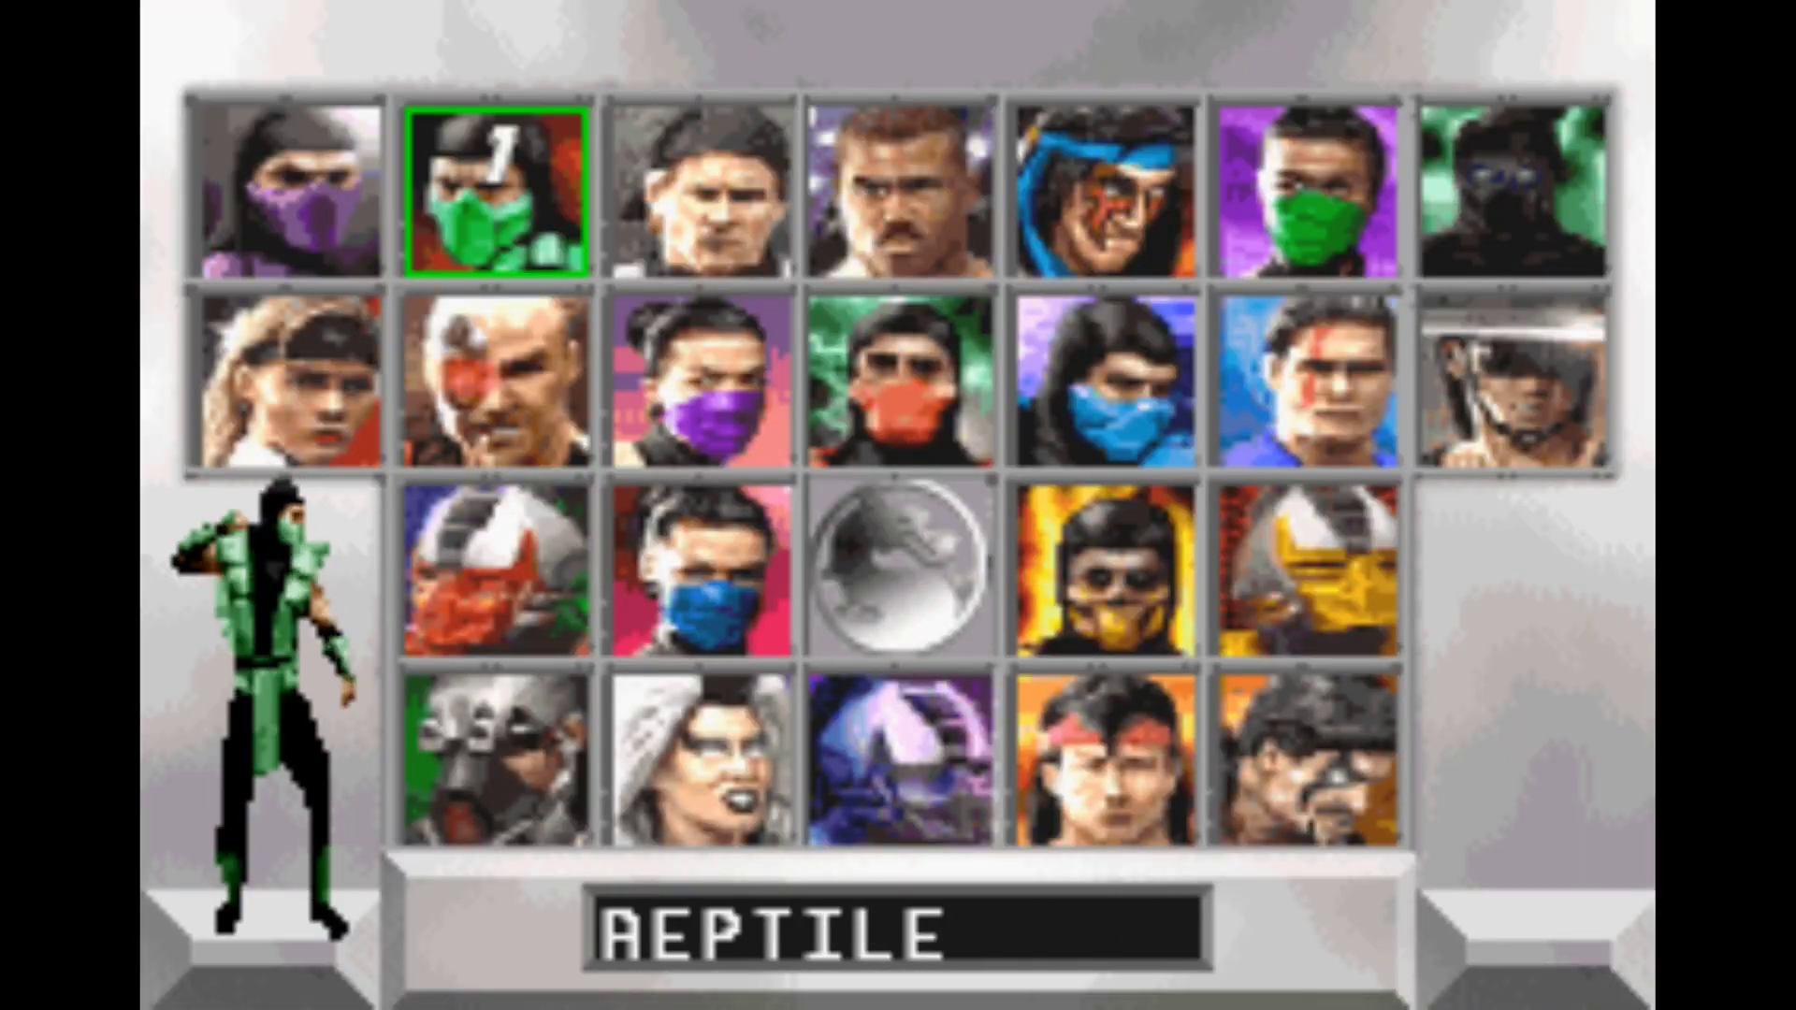
key("Right")
key("Right")
key("Right")
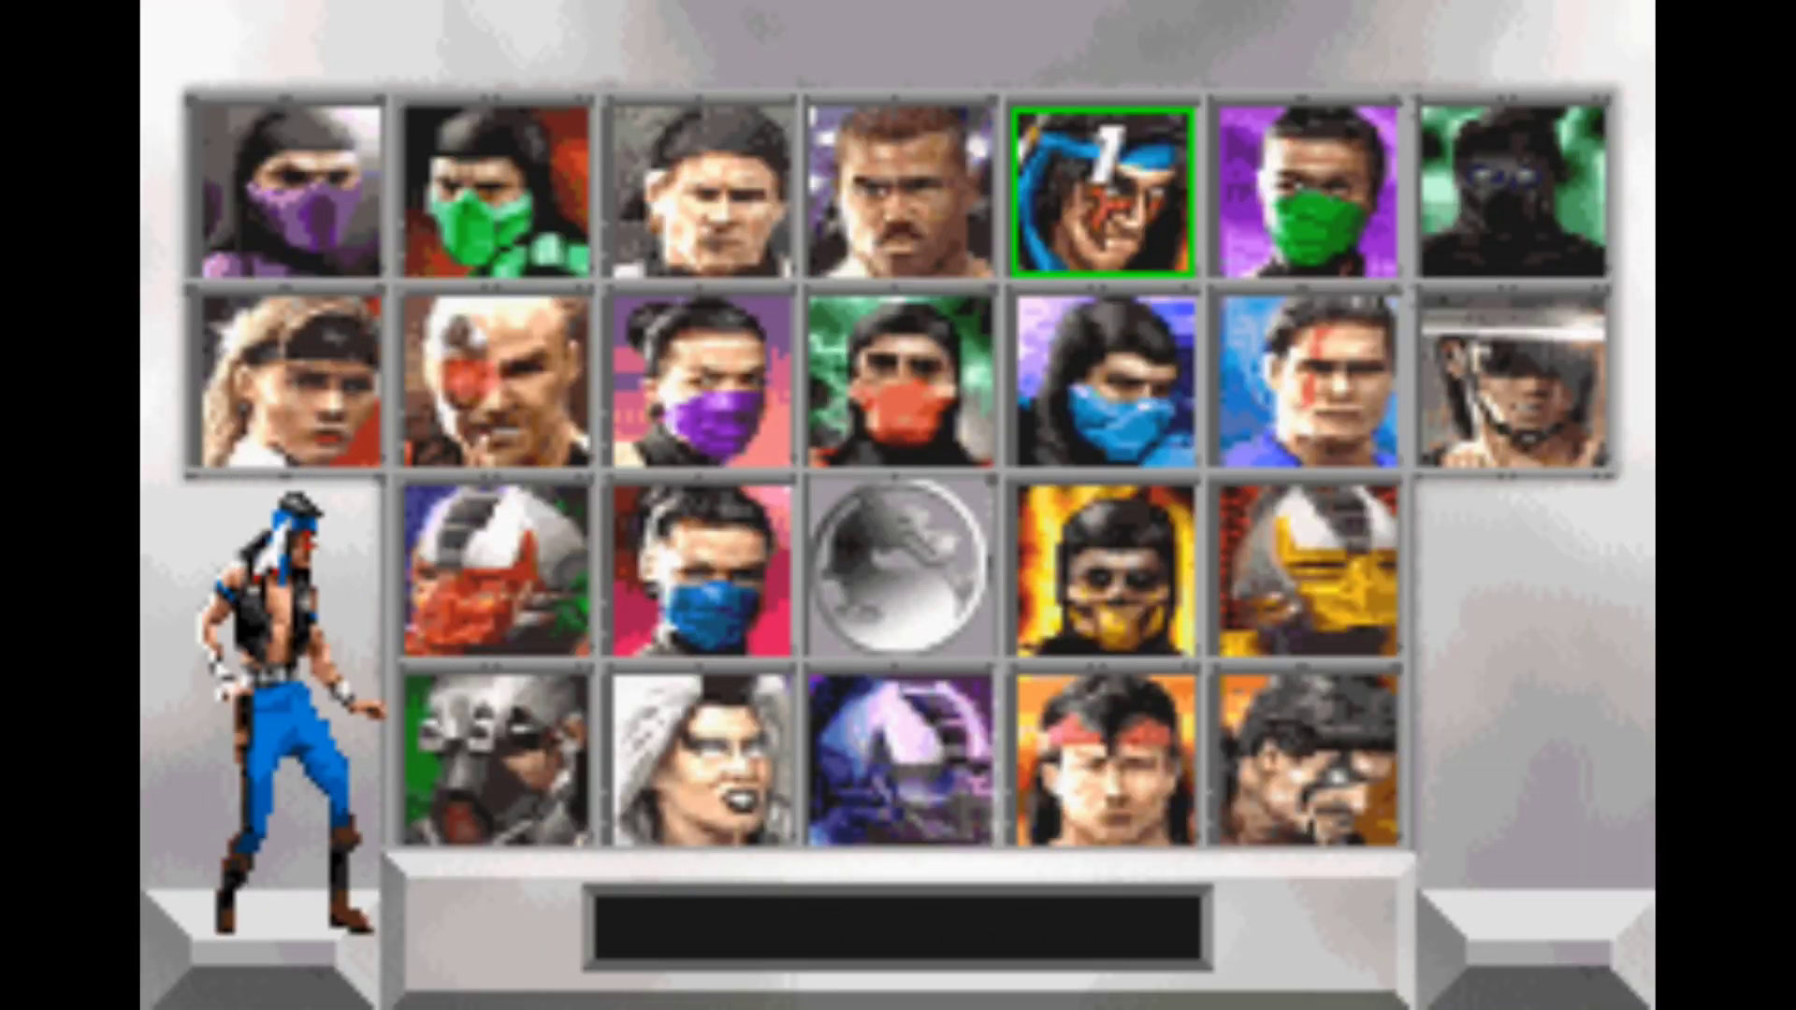
key("Right")
key("Down")
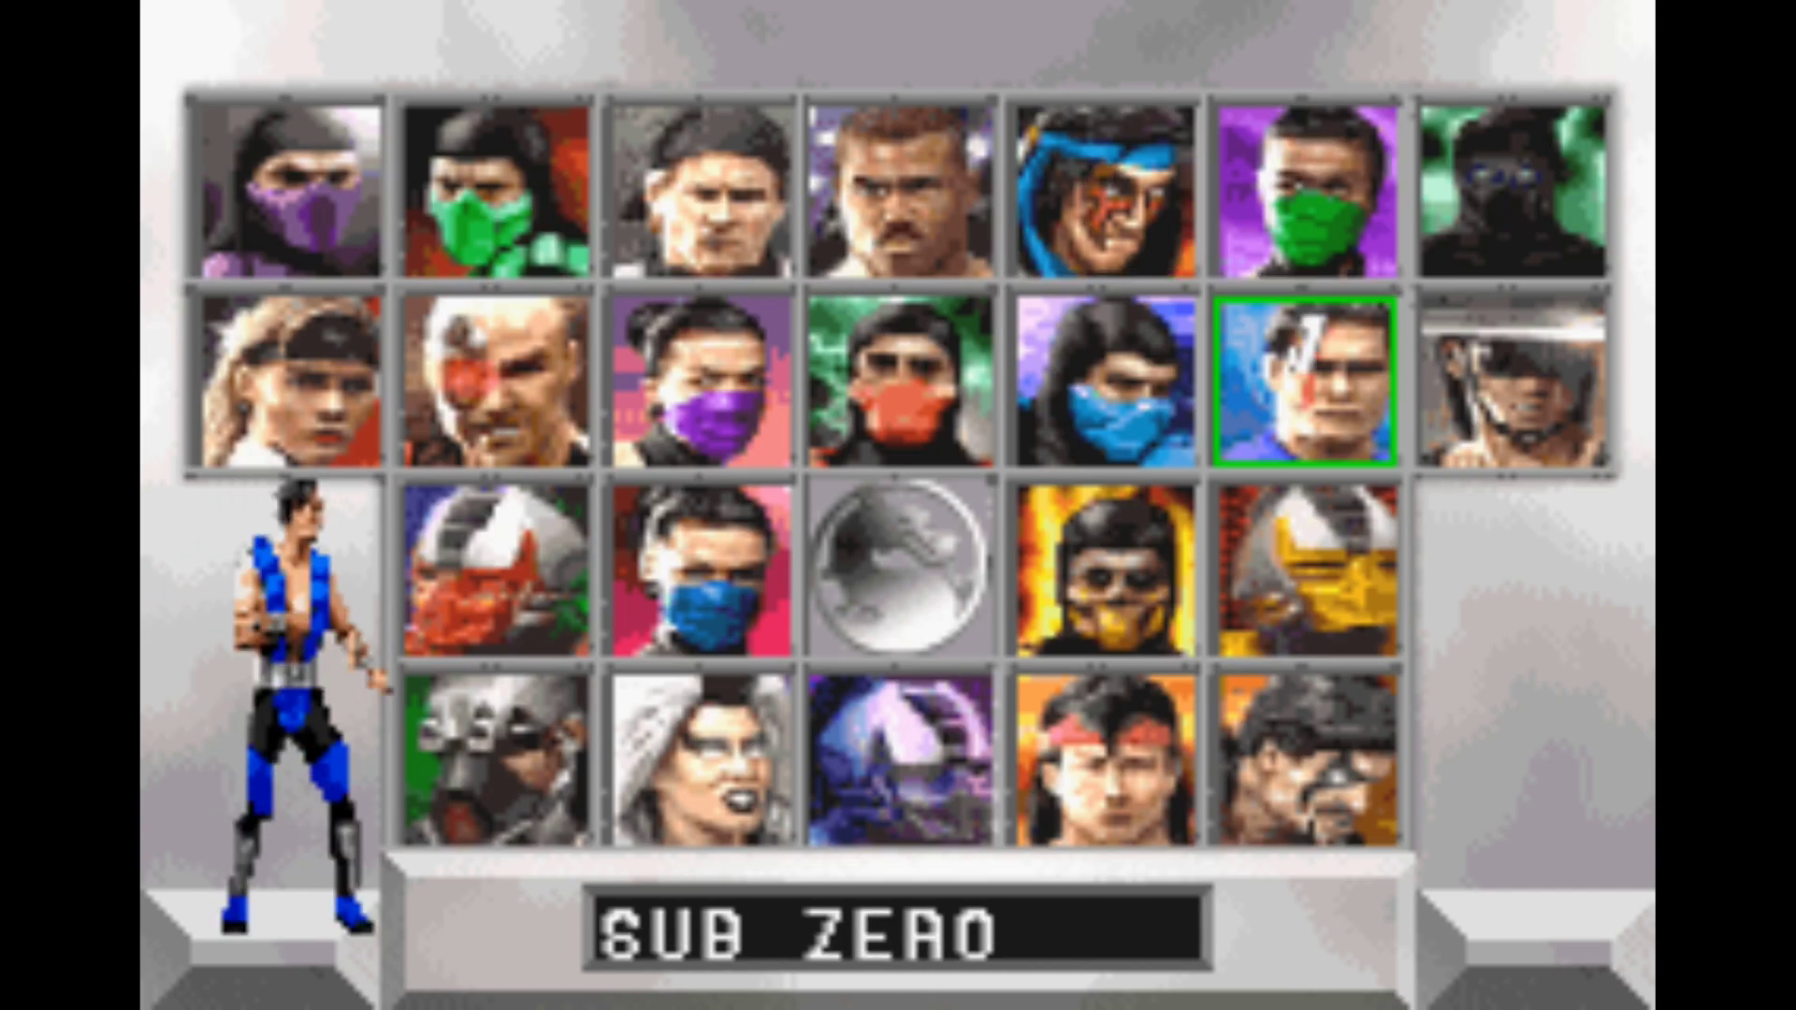
key("Left")
key("Left")
key("Left")
key("Left")
key("Down")
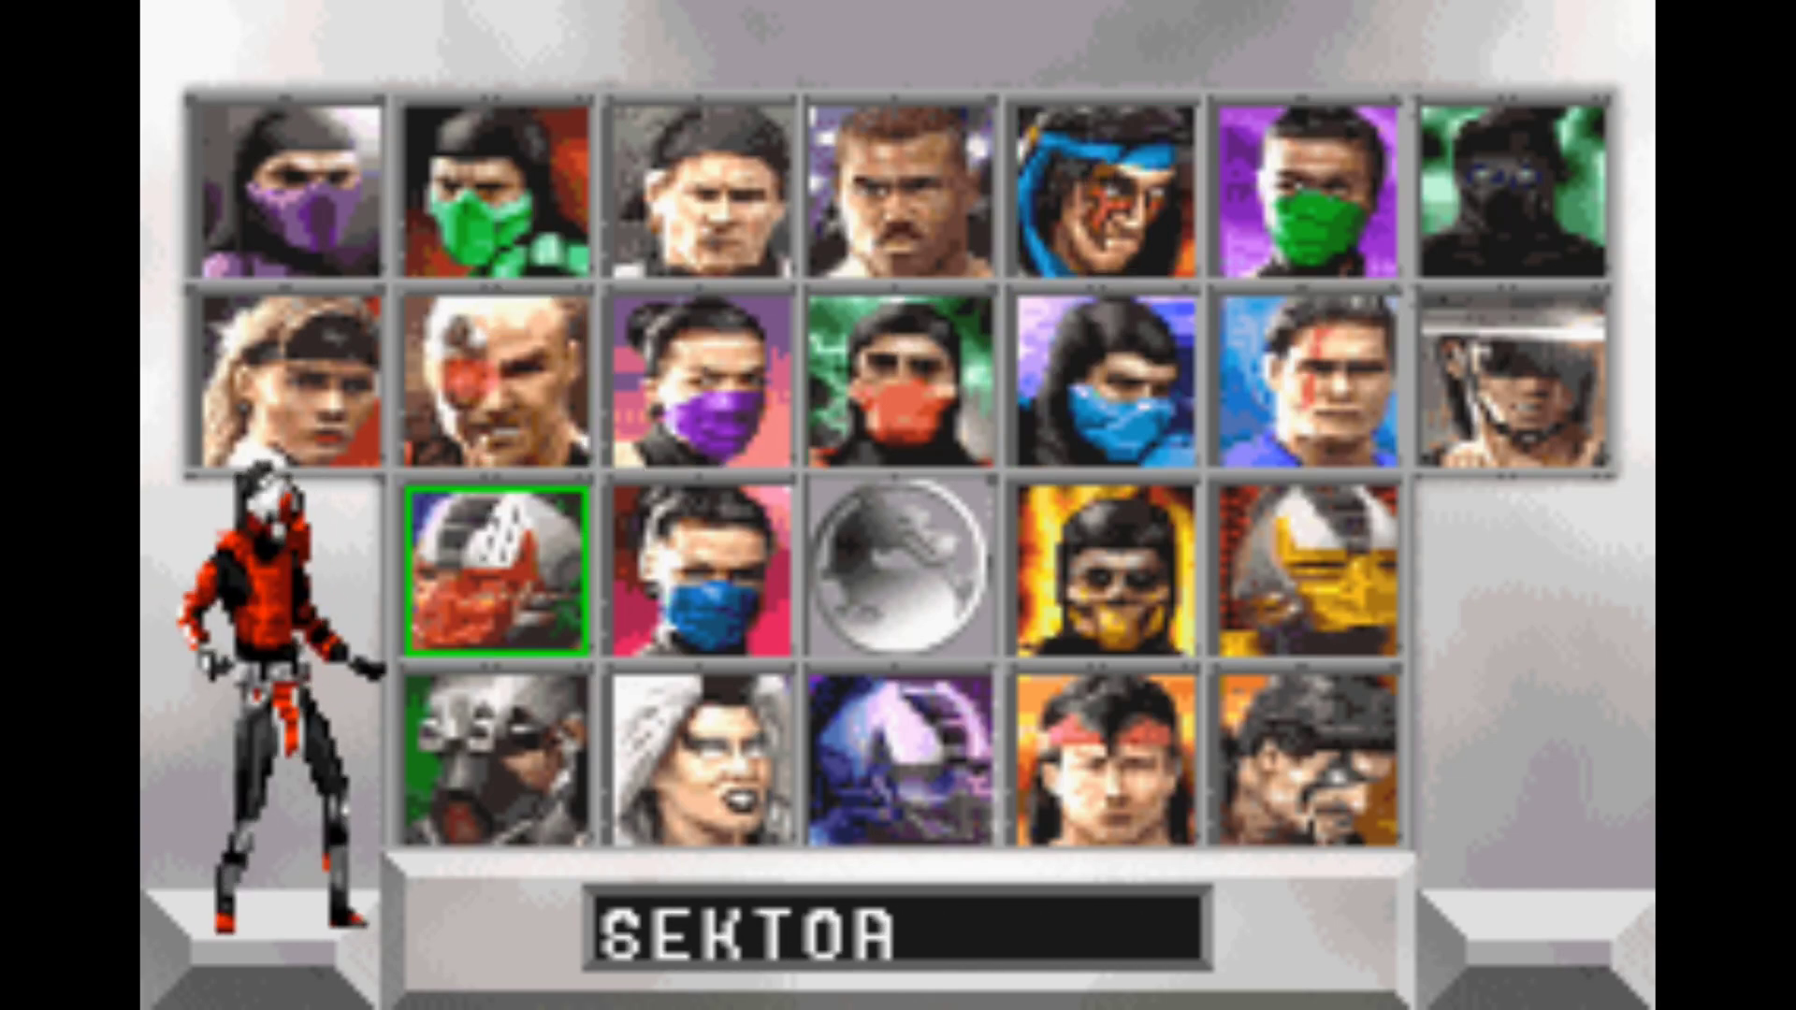
key("Right")
key("Right")
key("Right")
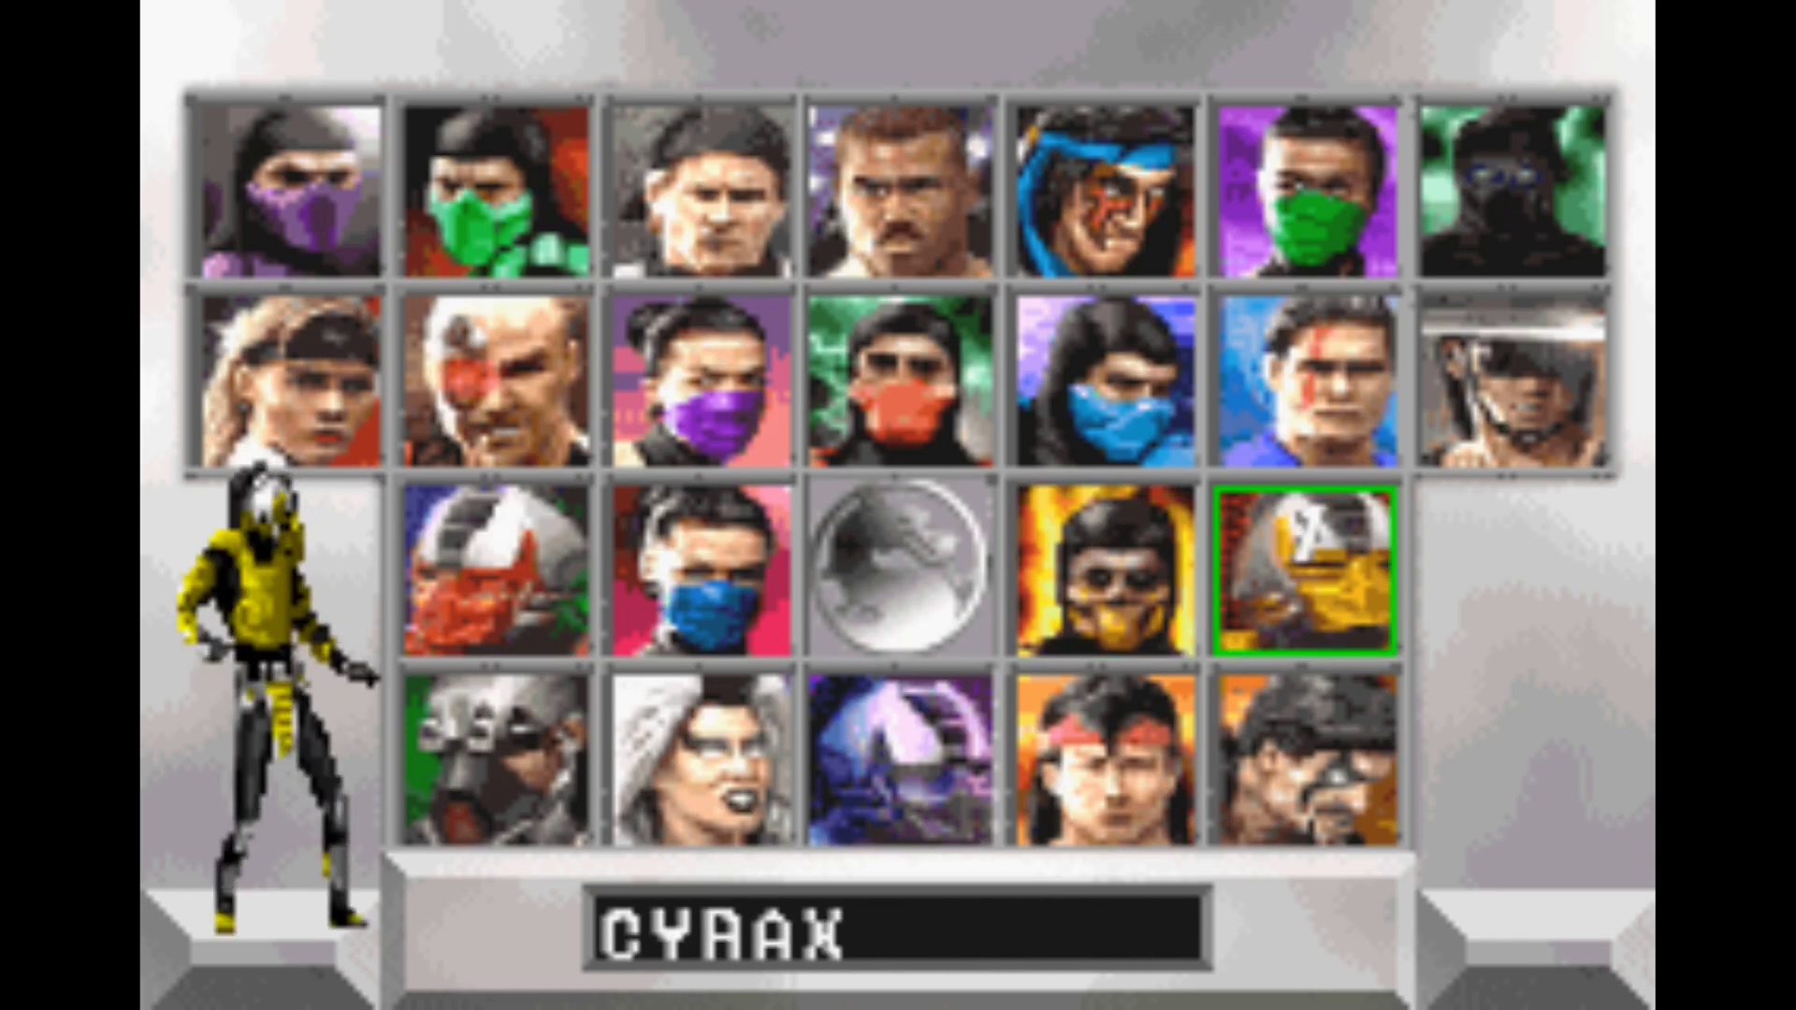
key("Up")
key("Left")
key("Return")
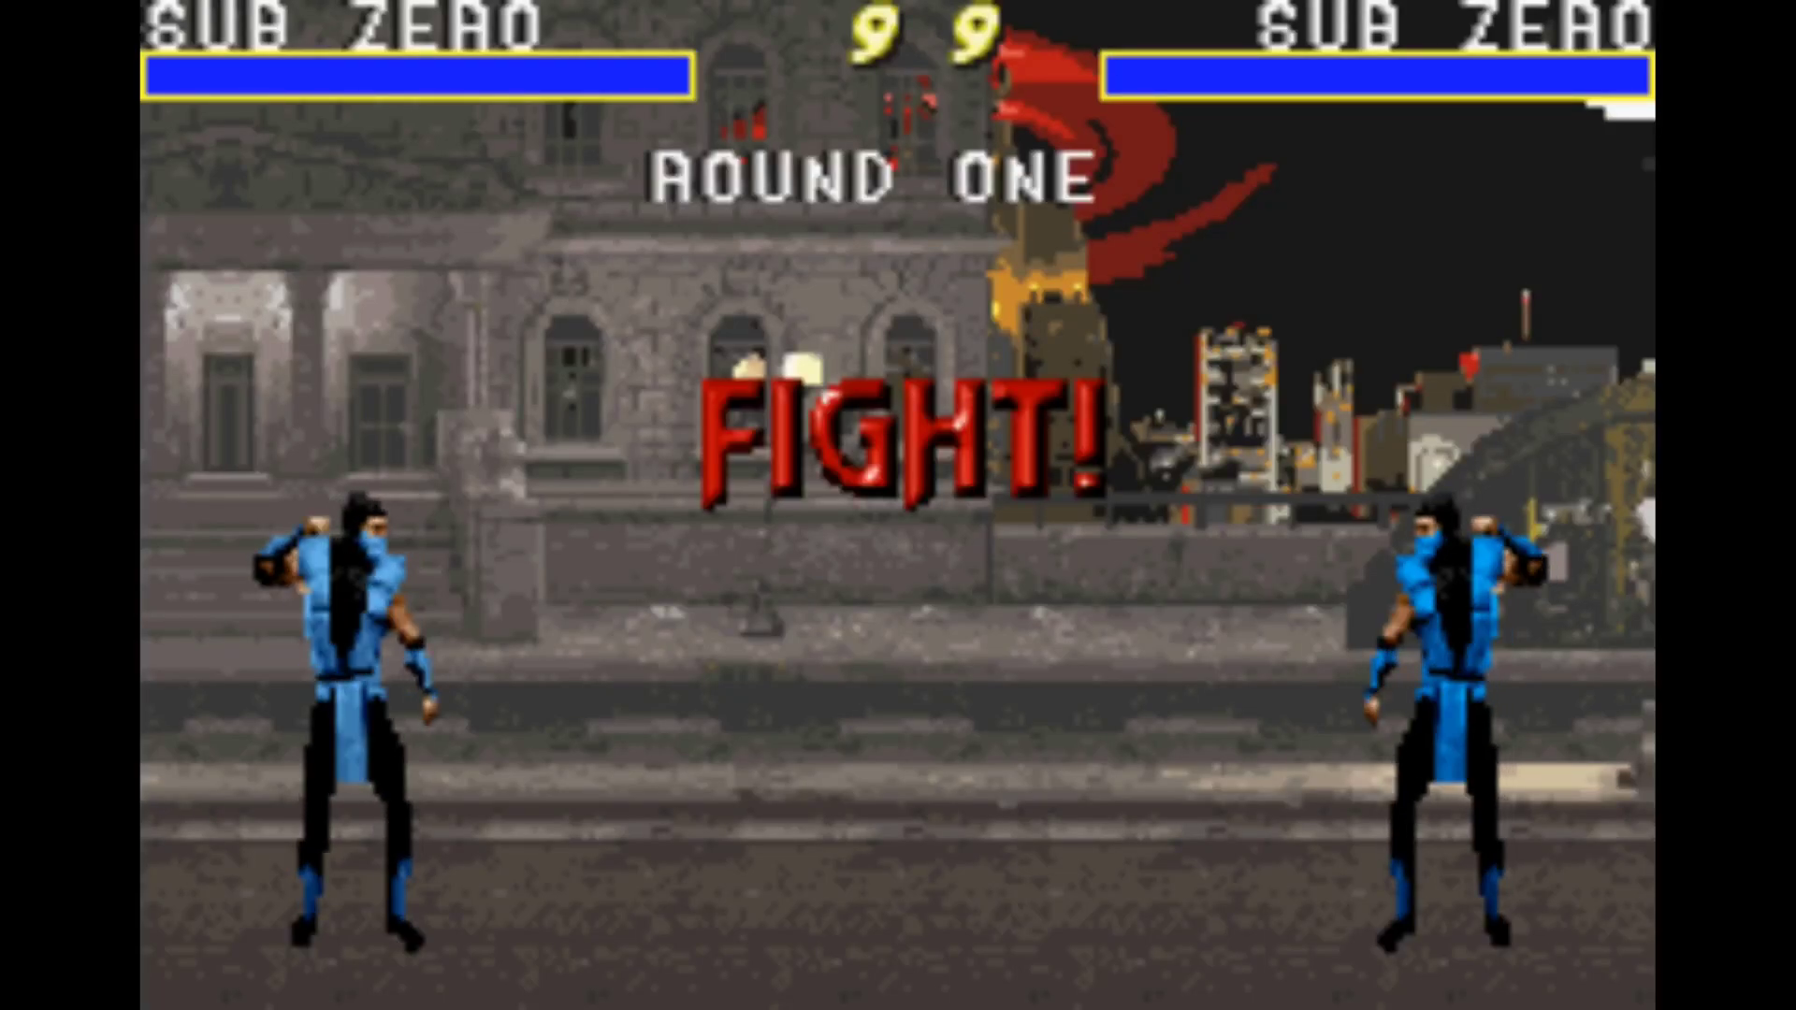
Kick and punch the opponent, freeze him with an ice blast, then hit him low.
key("Right")
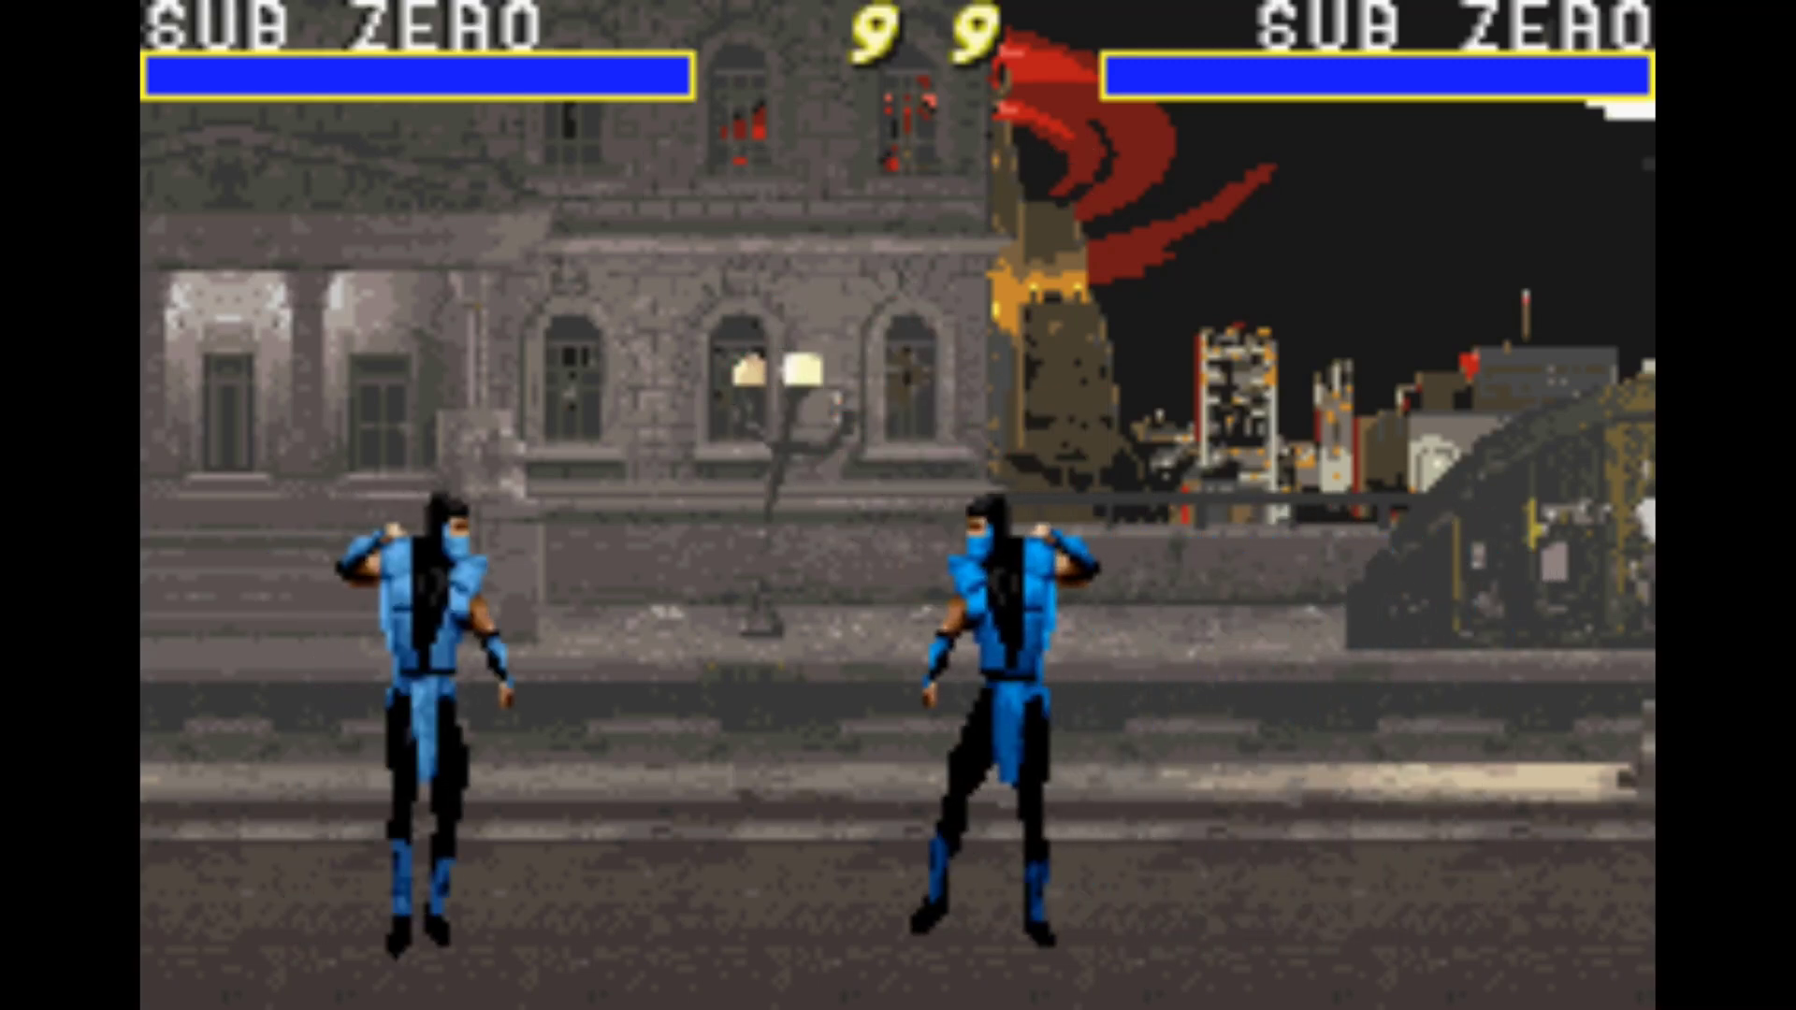
key("x")
key("Down")
key("z")
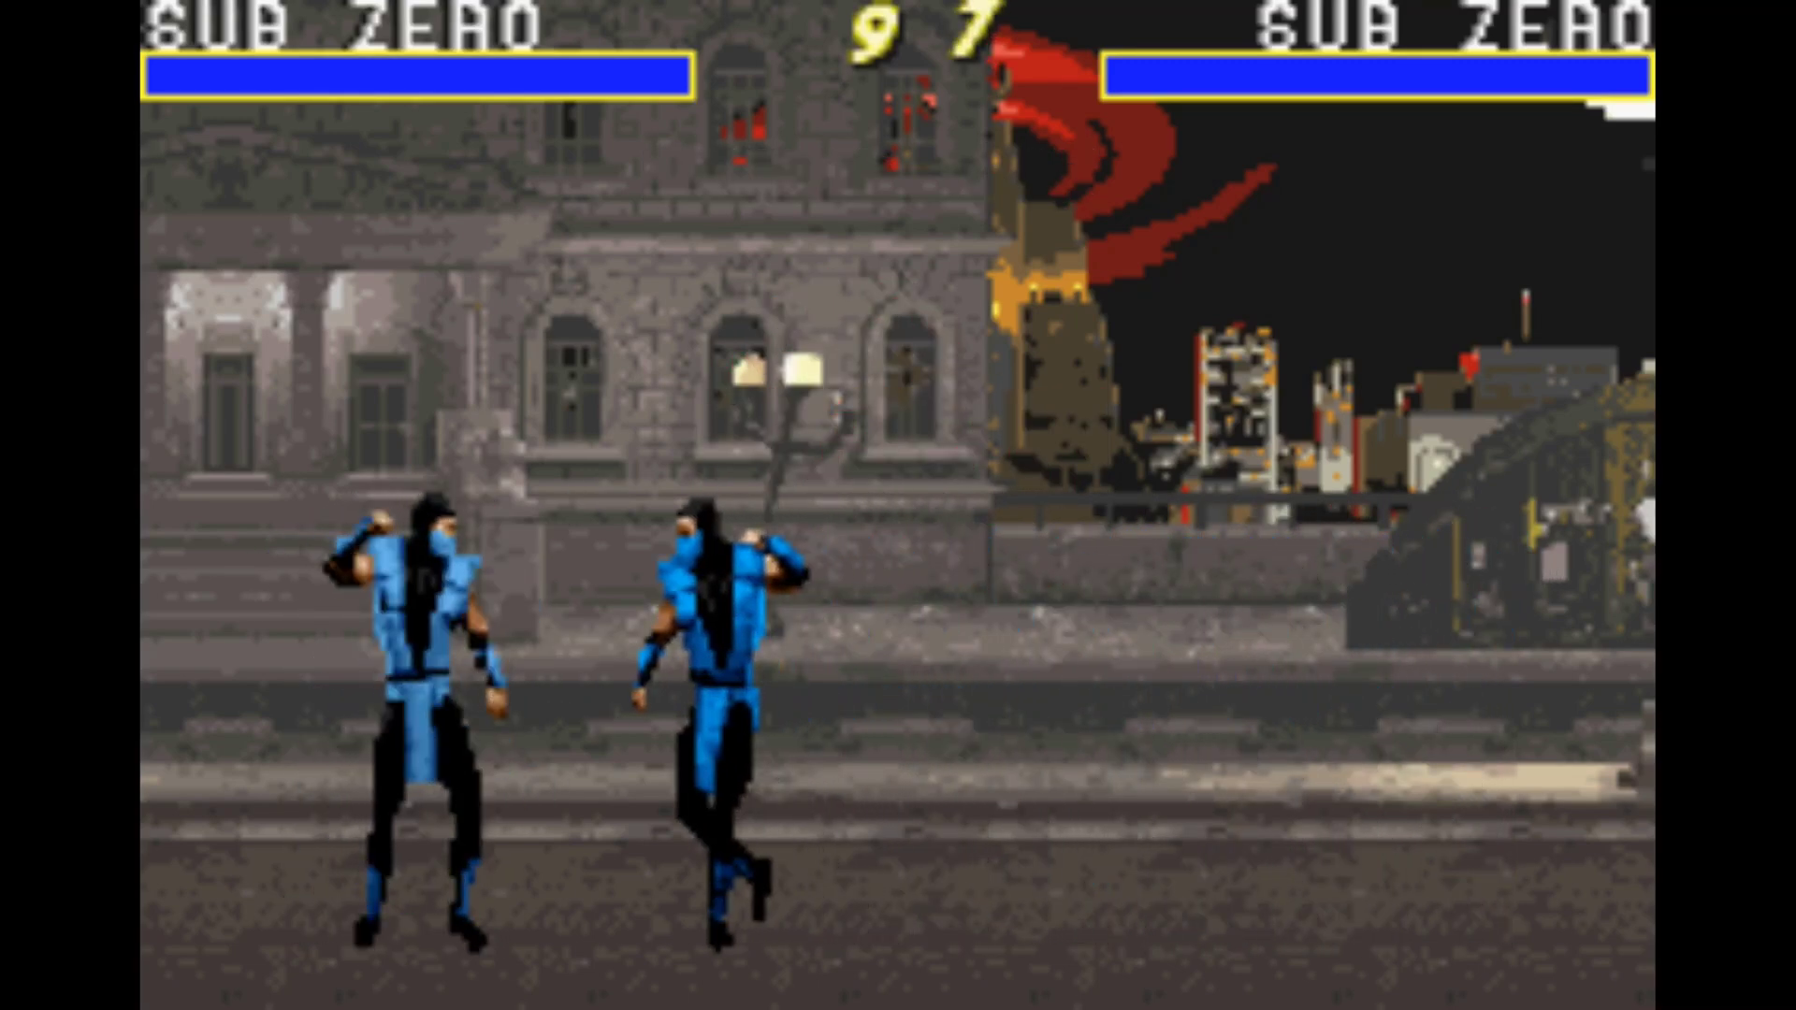
key("Down")
key("Right")
key("z")
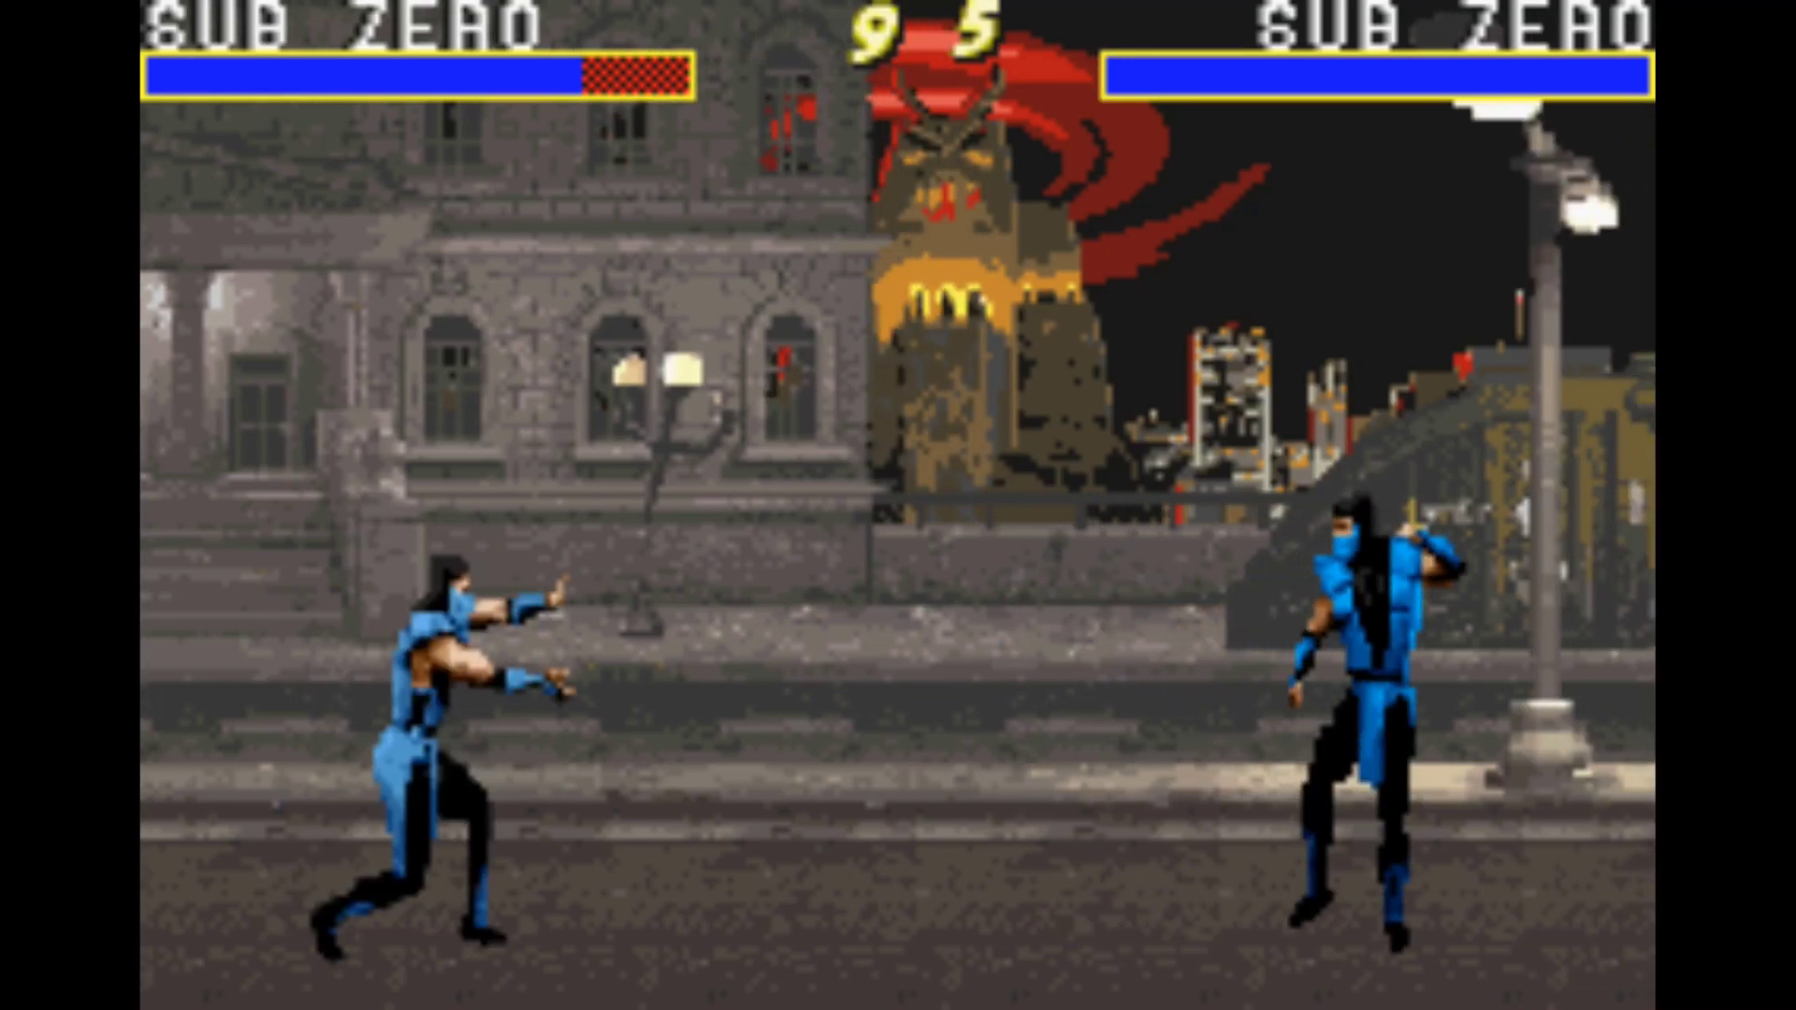
key("Right")
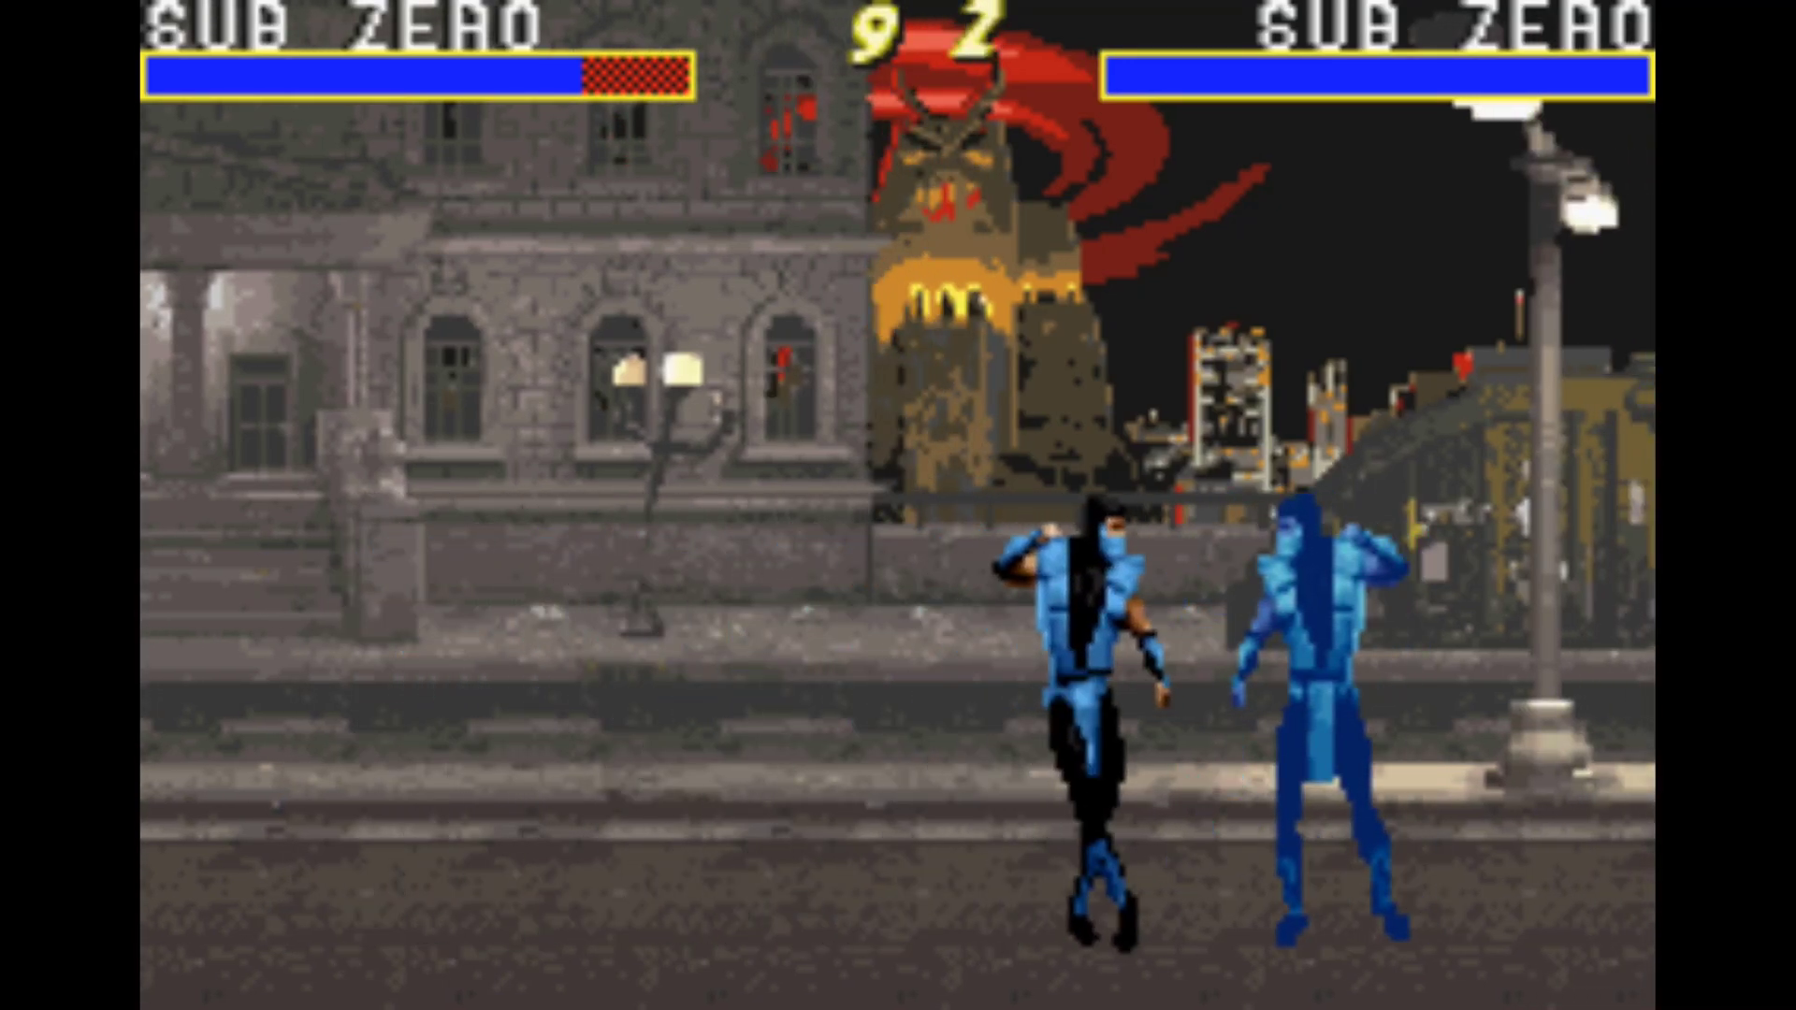
key("Down")
key("z")
key("Right")
key("z")
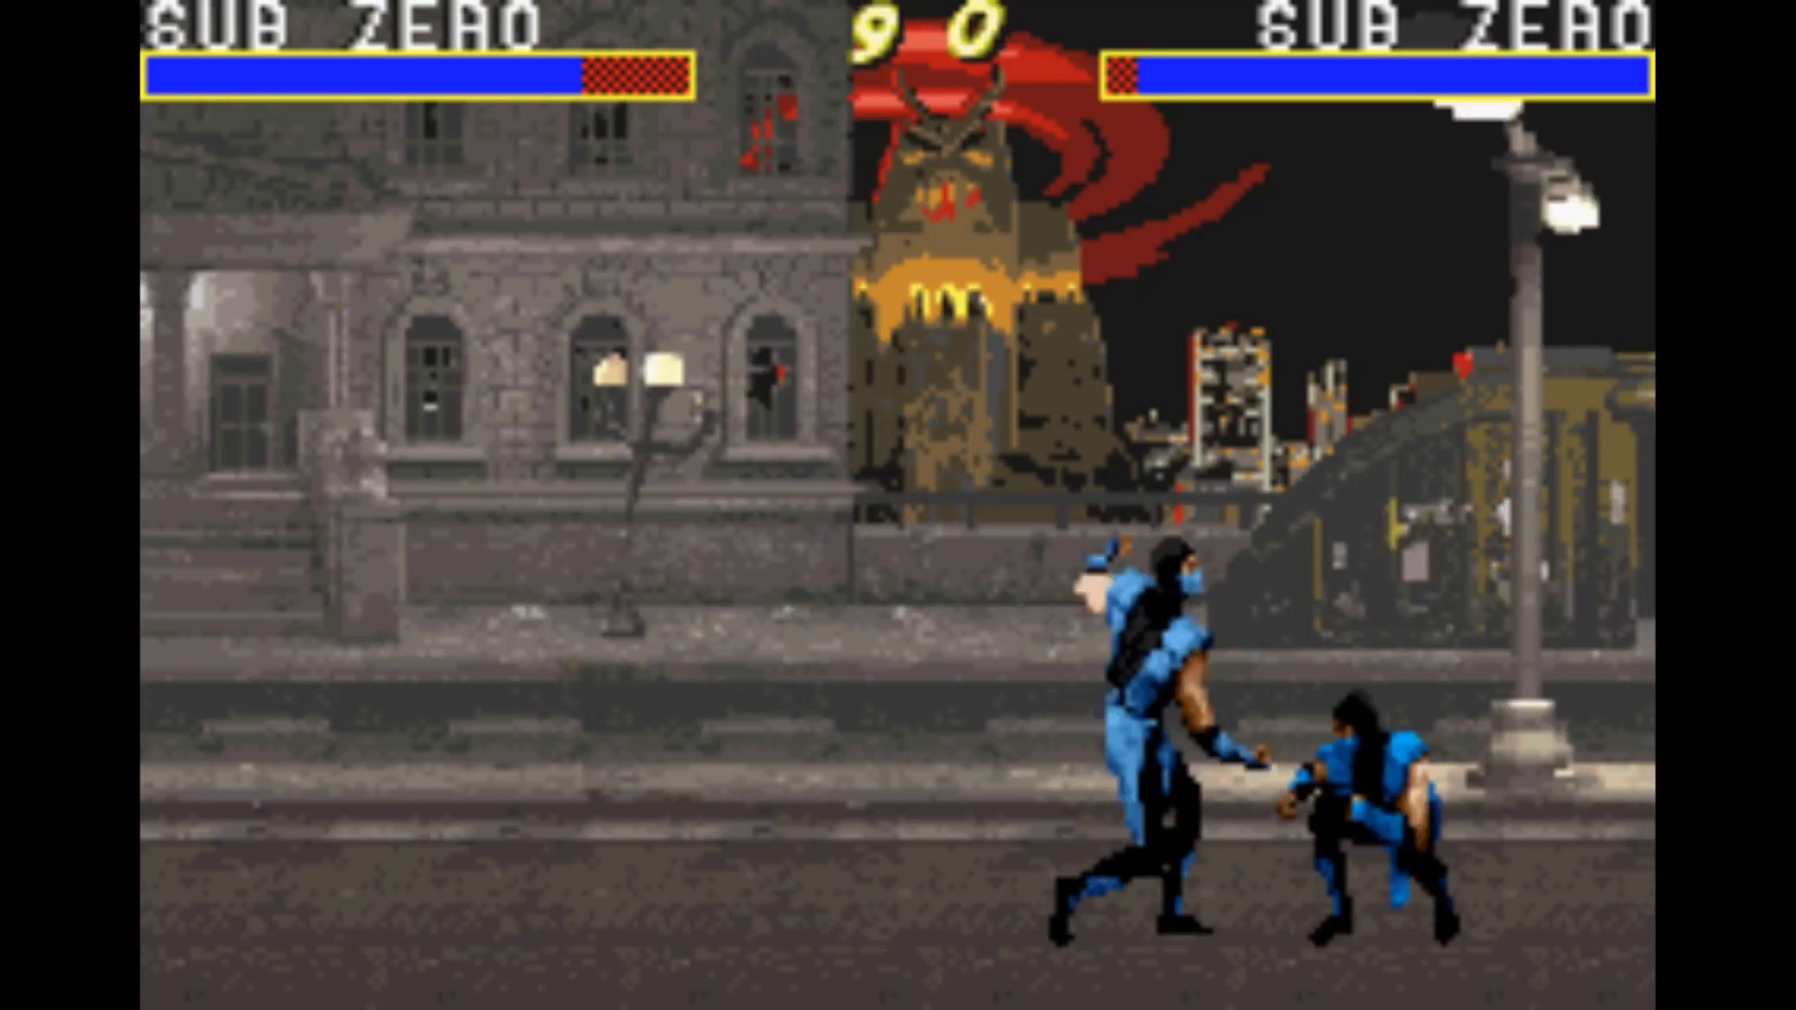
Recover from the throw, crouch to guard, freeze the opponent again and uppercut him.
key("Down")
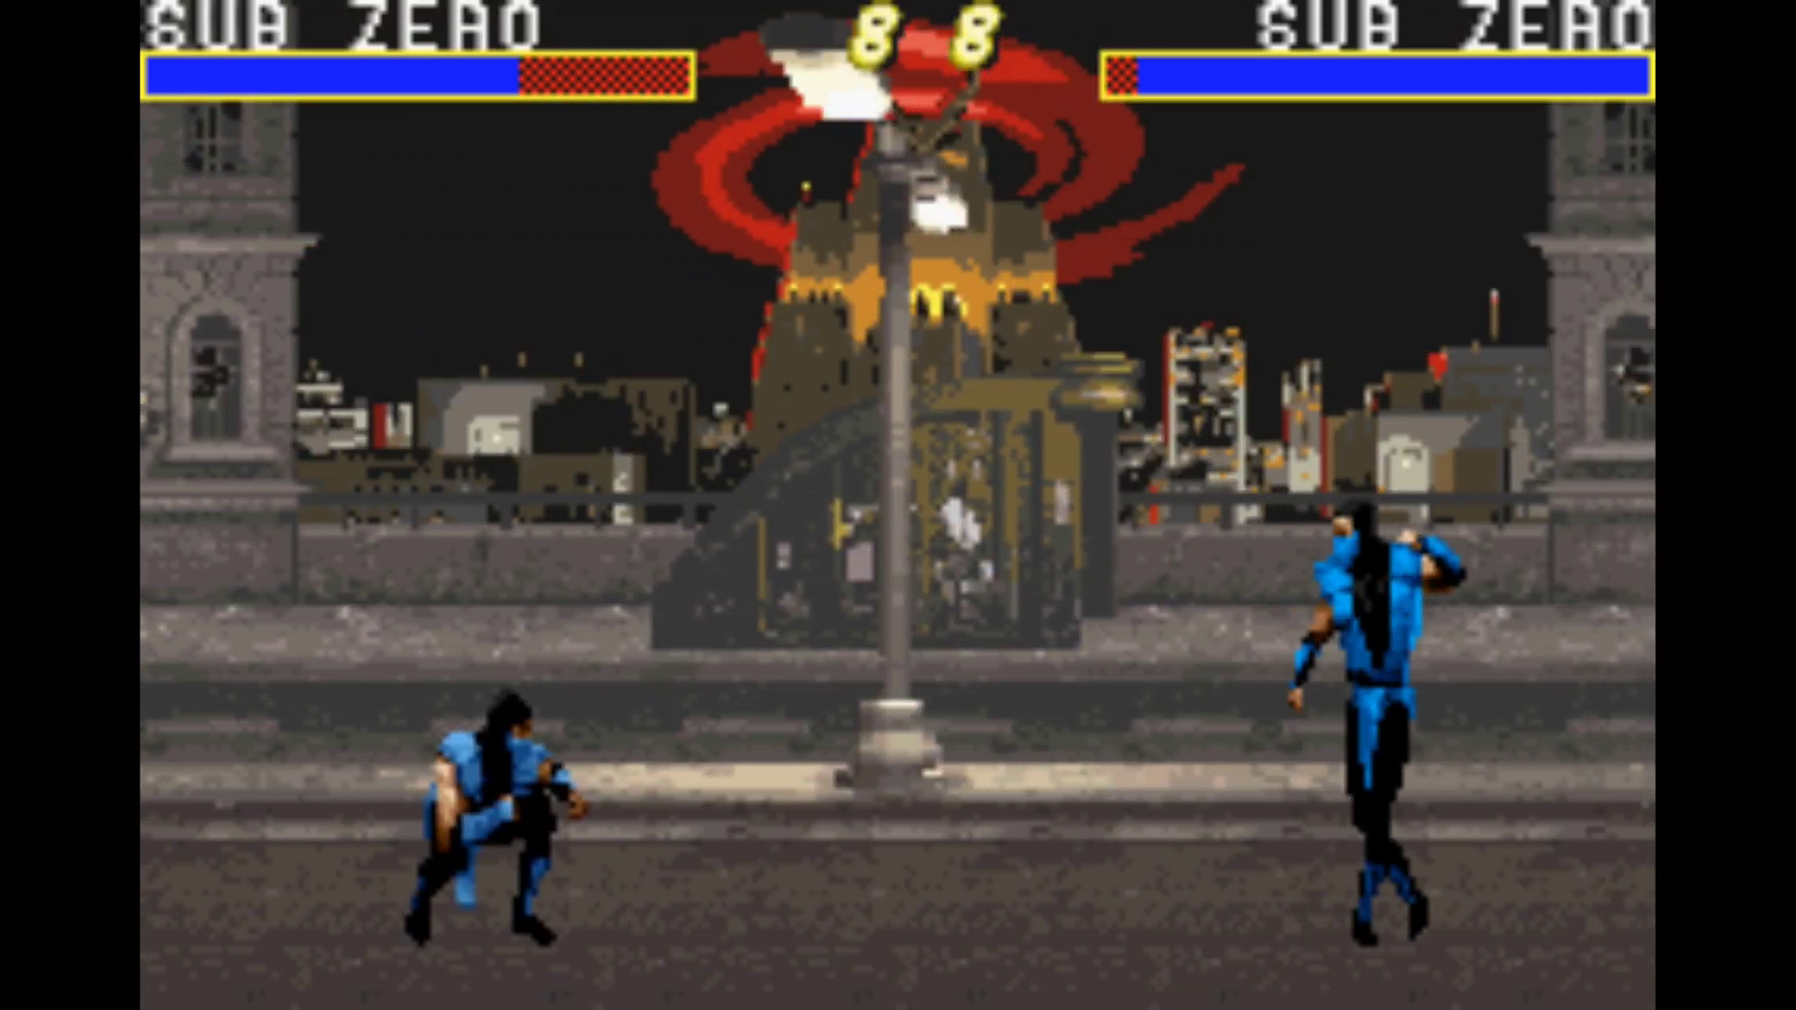
key("Down")
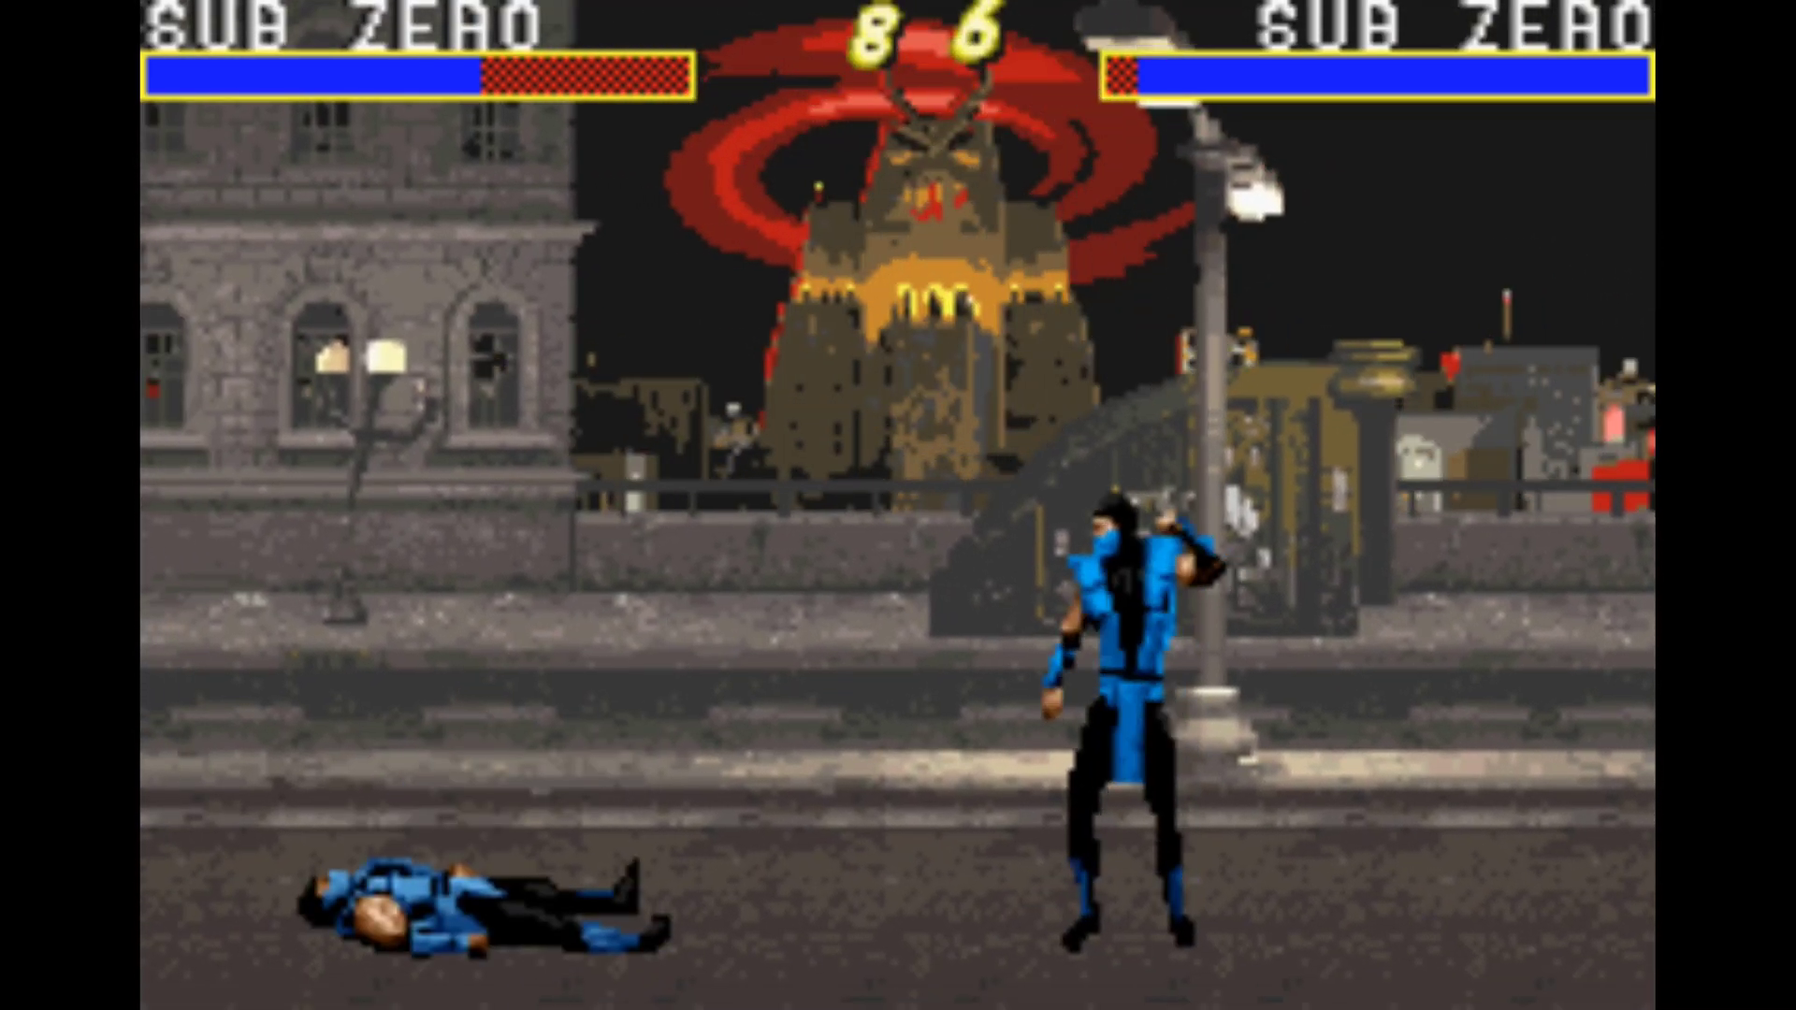
key("Down")
key("Right")
key("z")
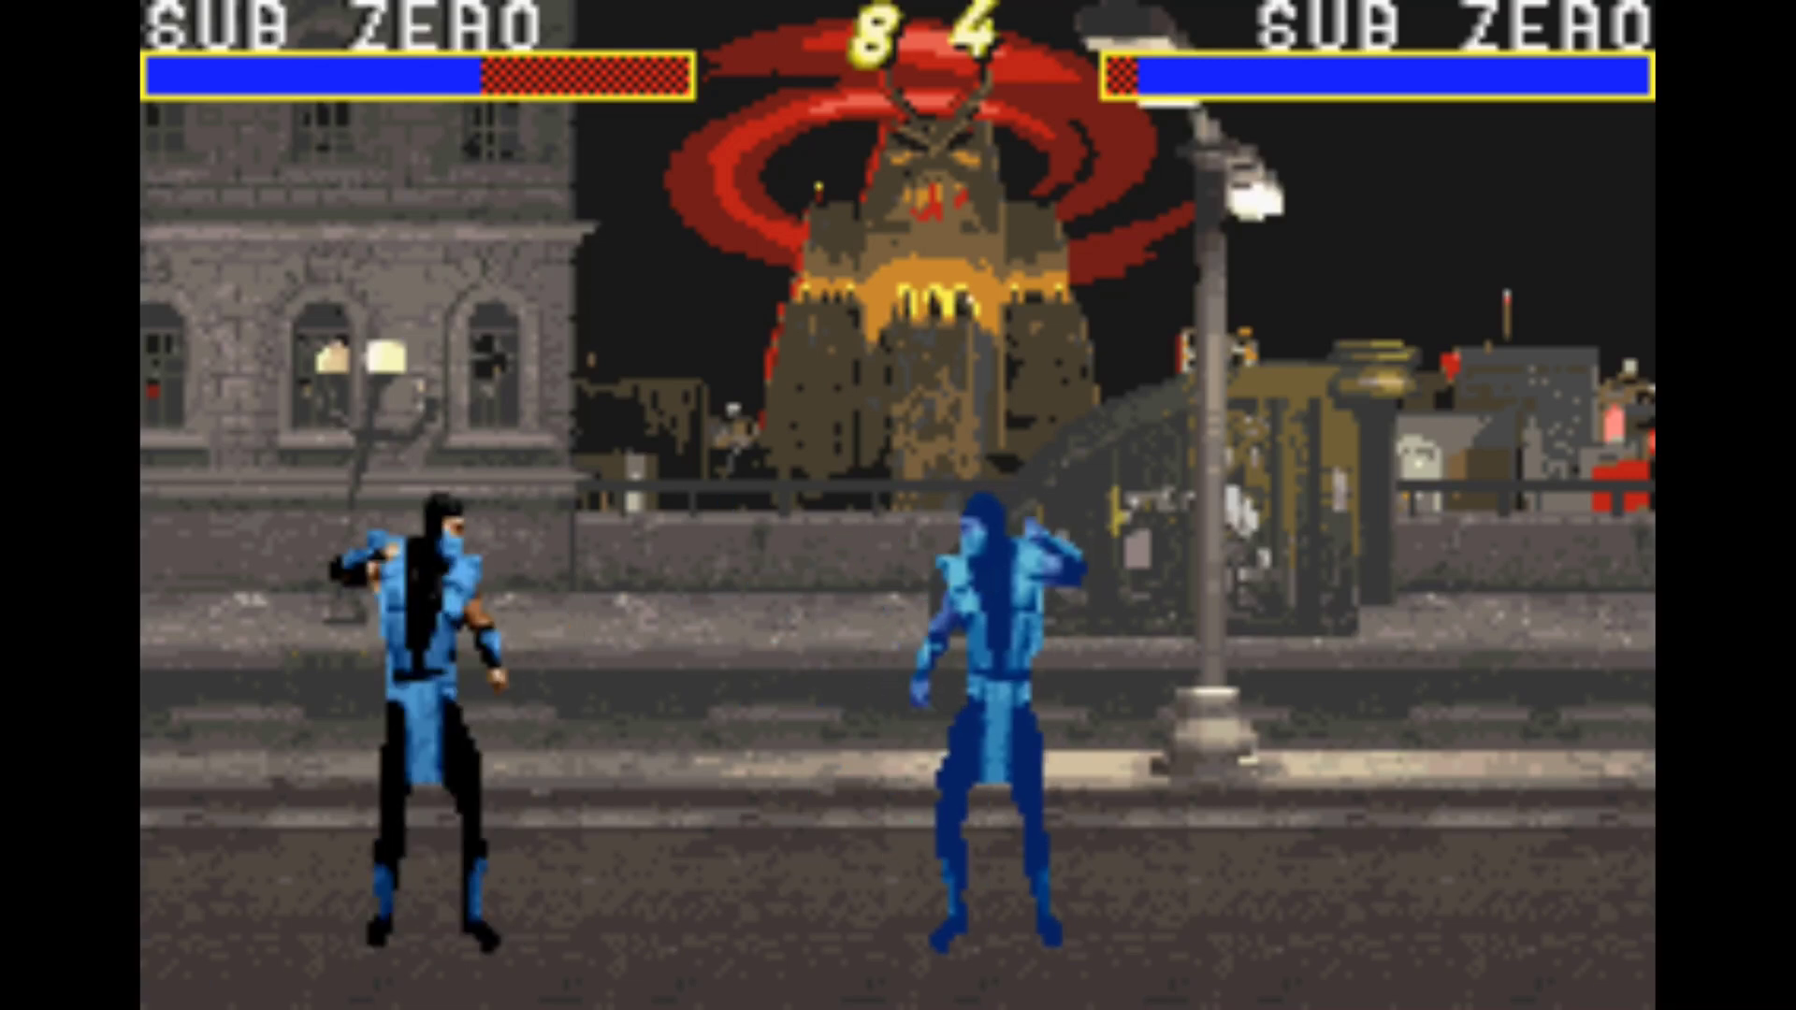
key("Right")
key("Down")
key("x")
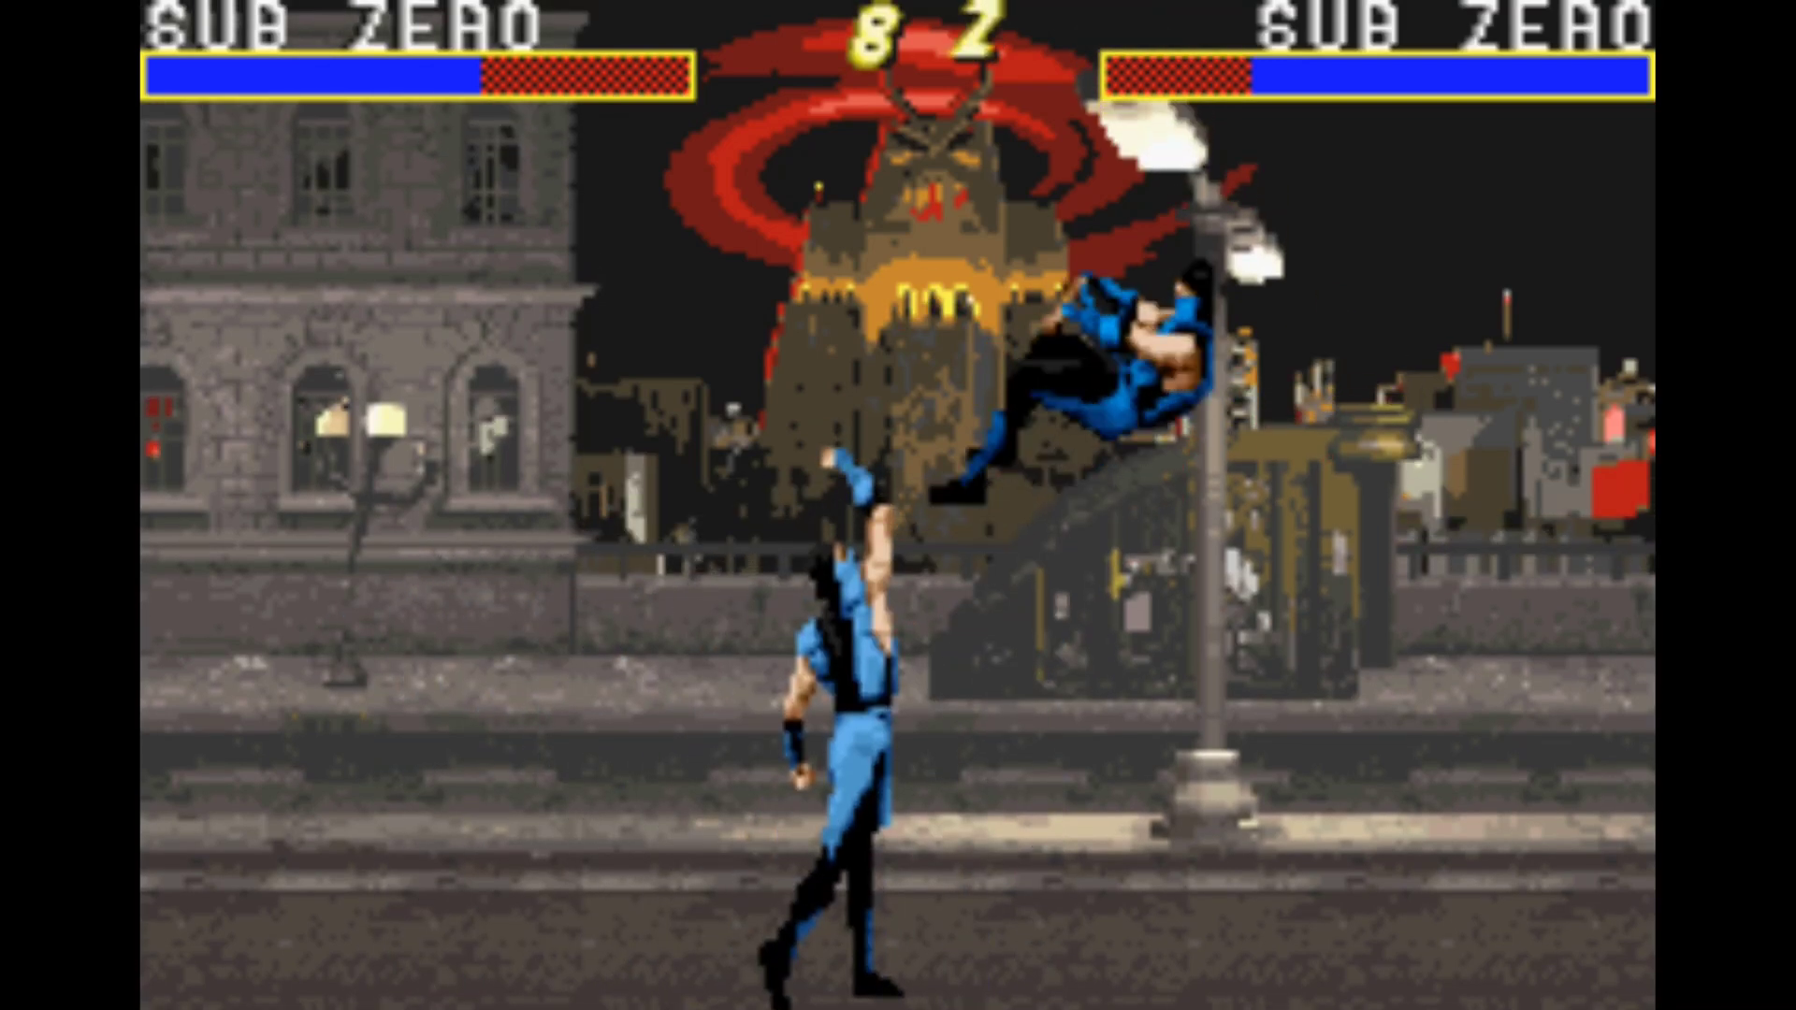
Flip-jump over the opponent striking him, kick as he retreats, then crouch and punch.
key("Up")
key("Right")
key("x")
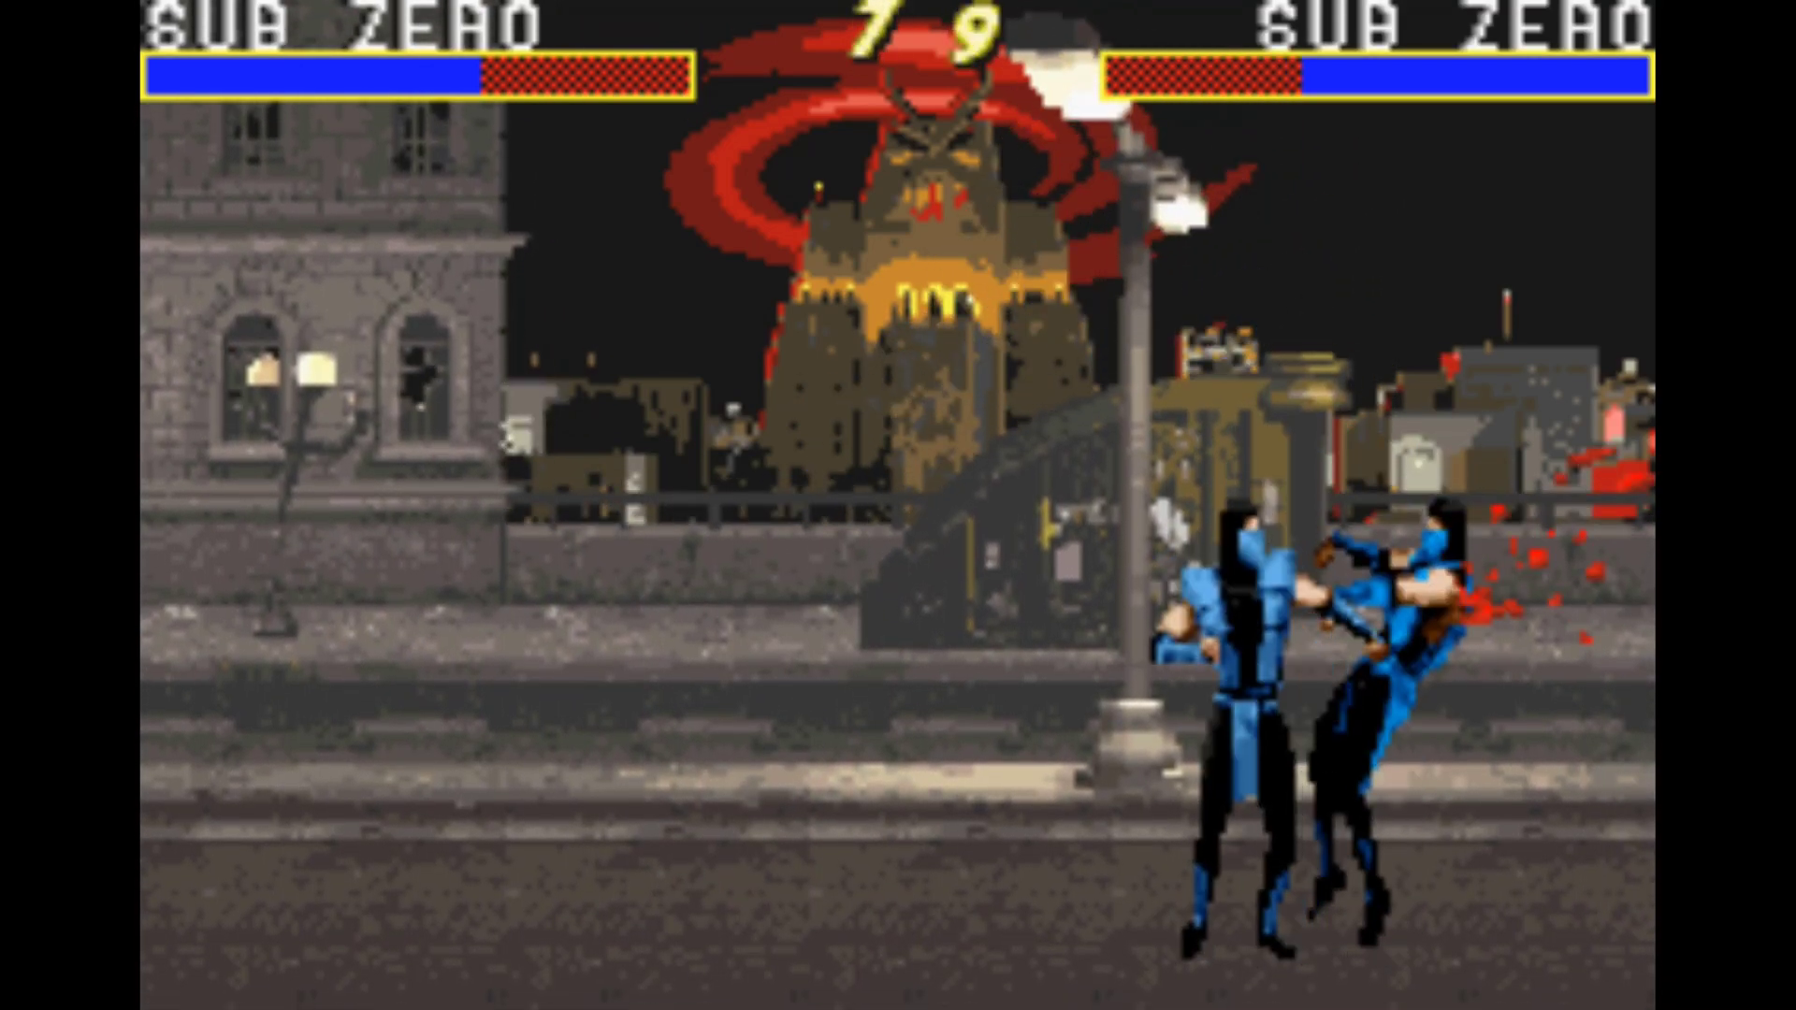
key("s")
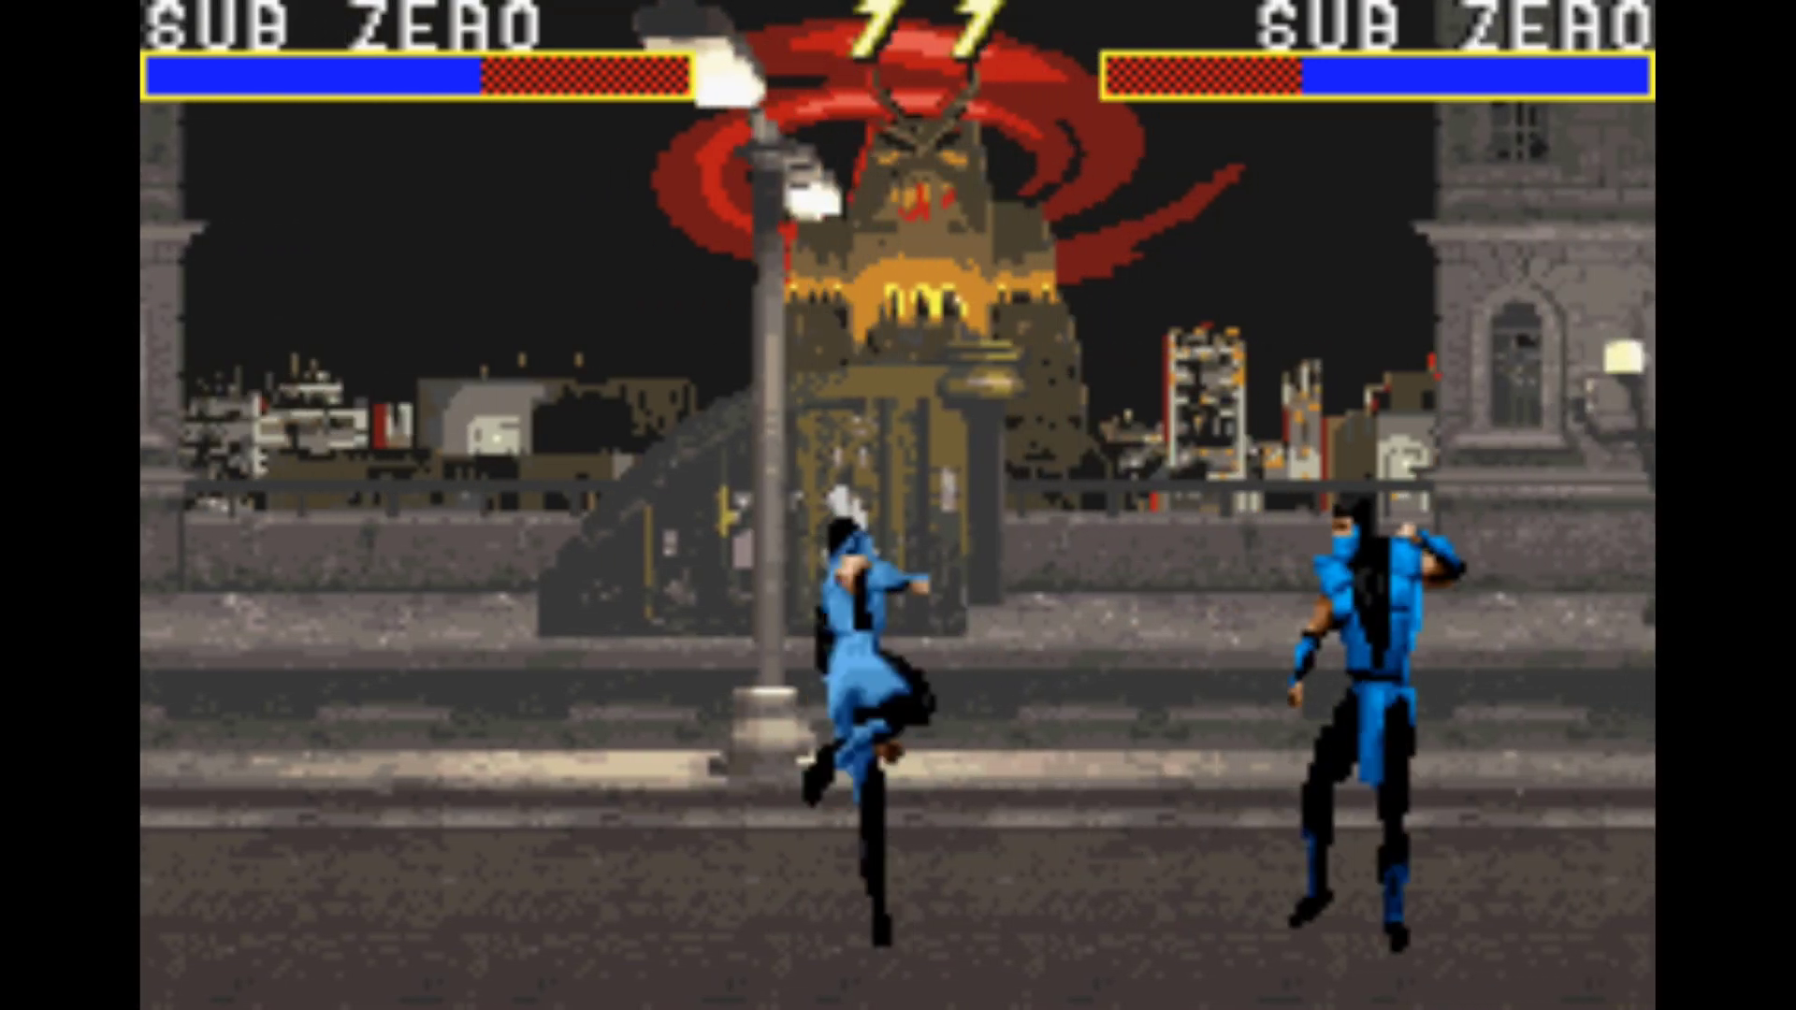
key("s")
key("Down")
key("a")
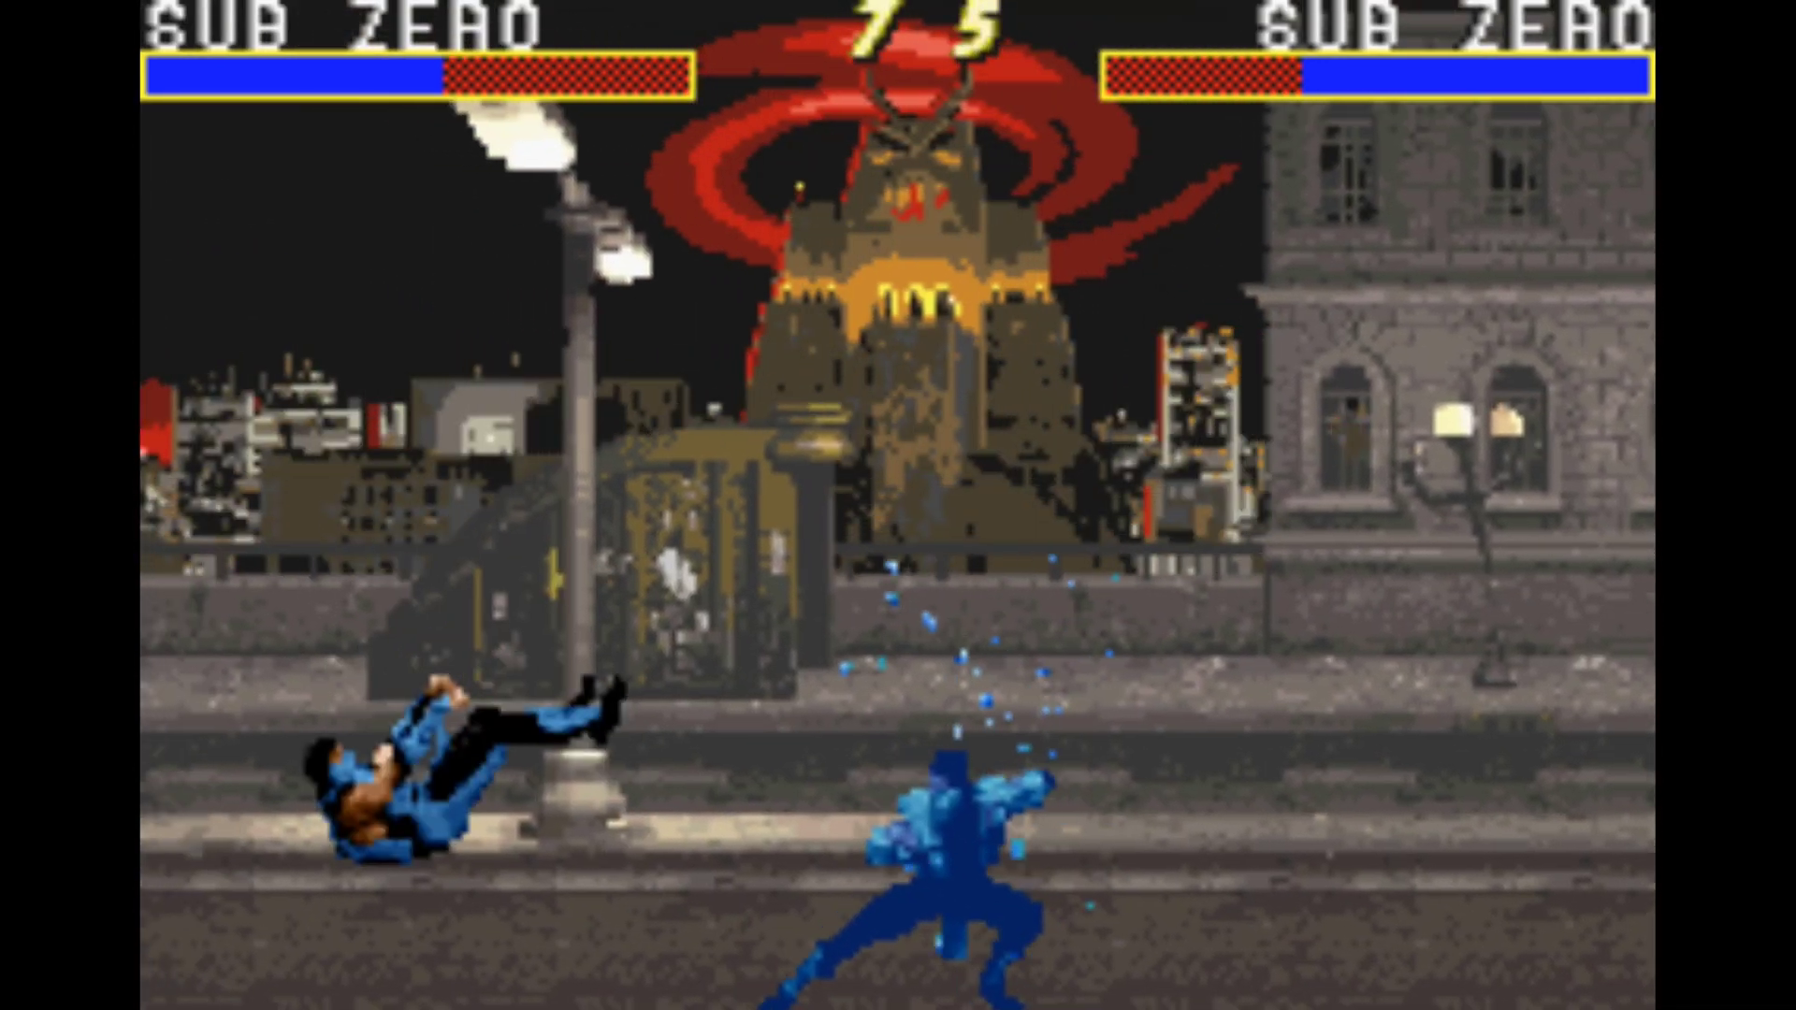